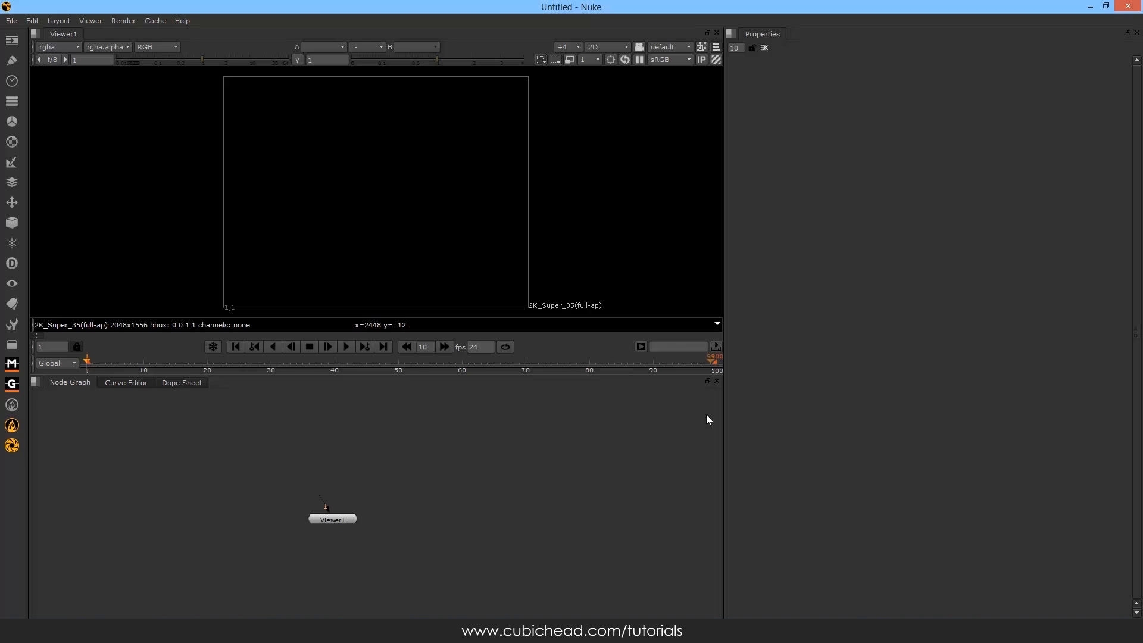
Switch to After Effects and create a 1920 x 1080, 25 fps, 10-second composition containing a full-frame white solid
key("alt+Tab")
left_click(467, 265)
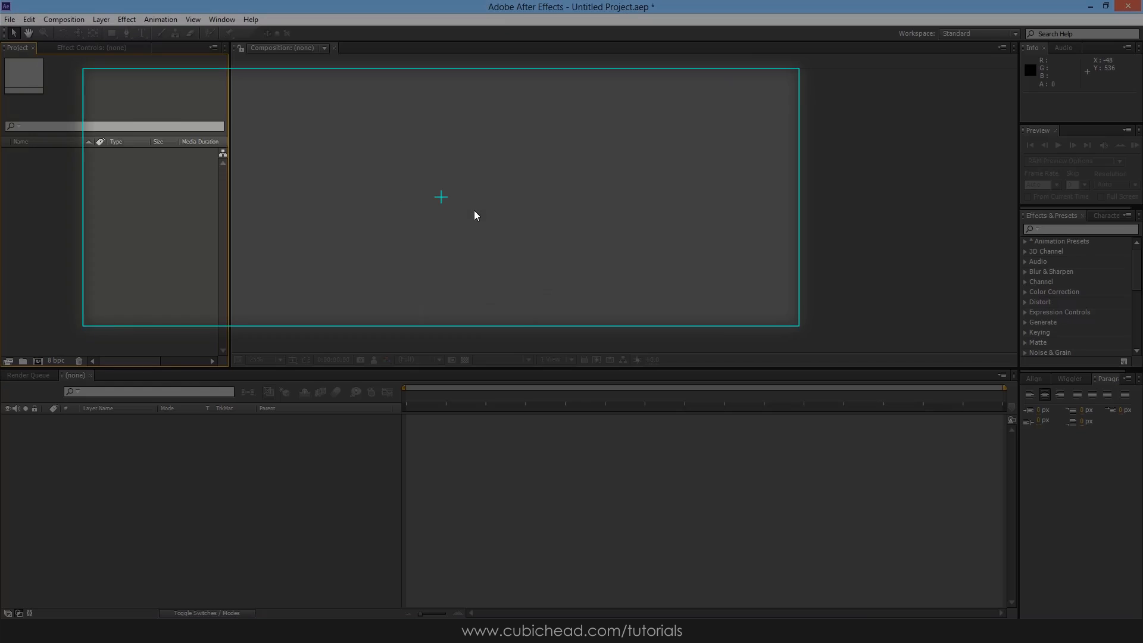
key("ctrl+n")
key("Return")
key("ctrl+y")
key("Return")
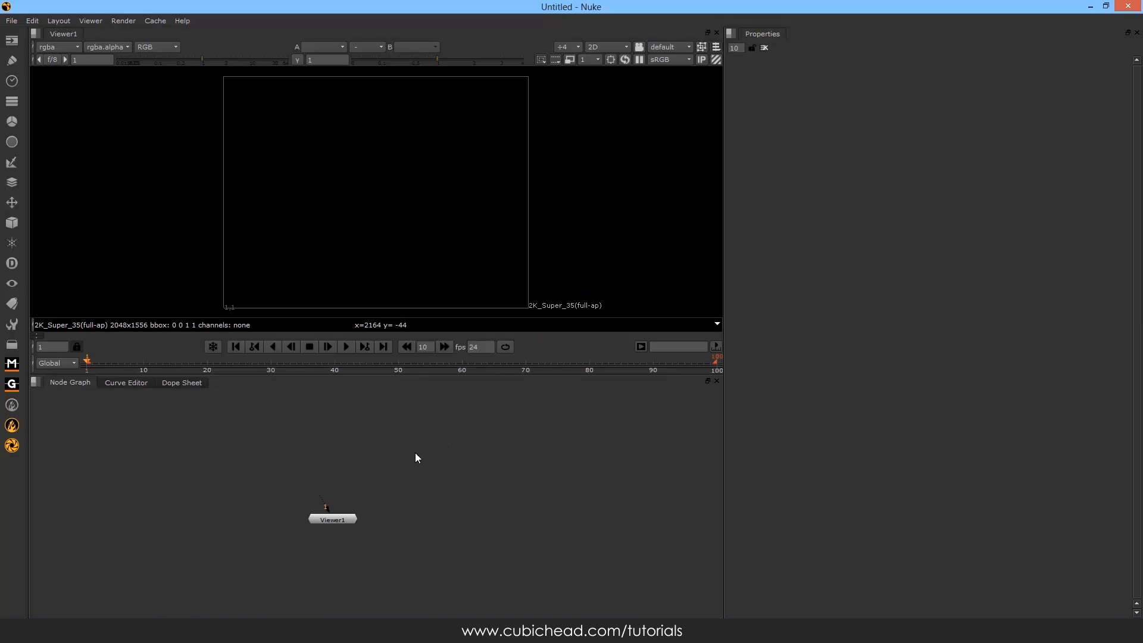
left_click(416, 452)
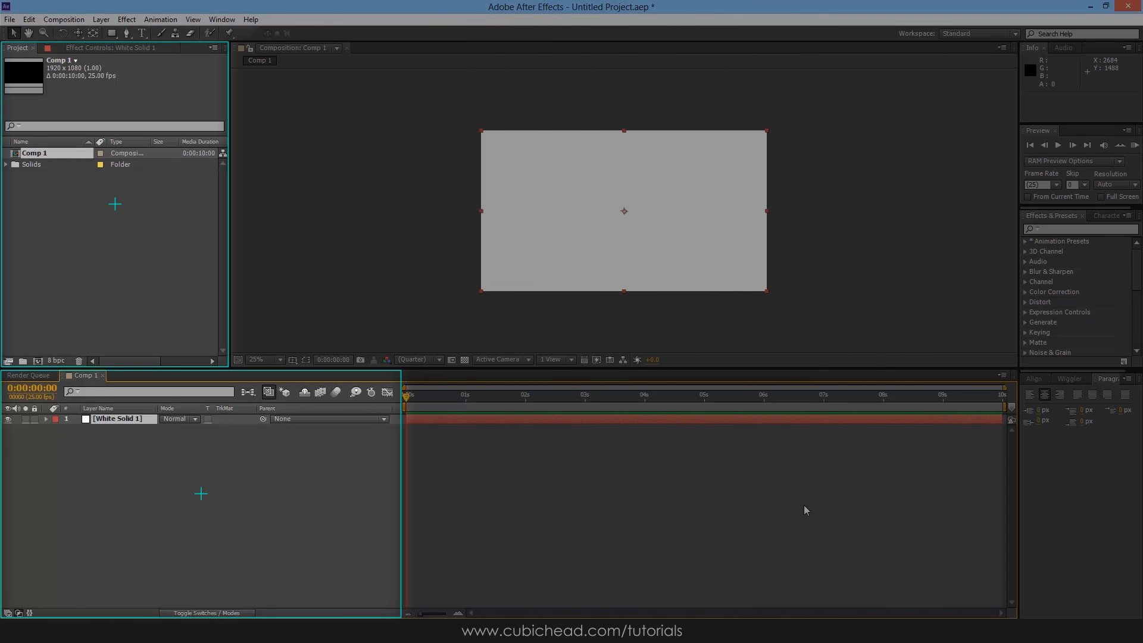
Reveal the white solid's Position and Rotation properties and display its effect controls
key("p")
key("shift+r")
left_click(120, 47)
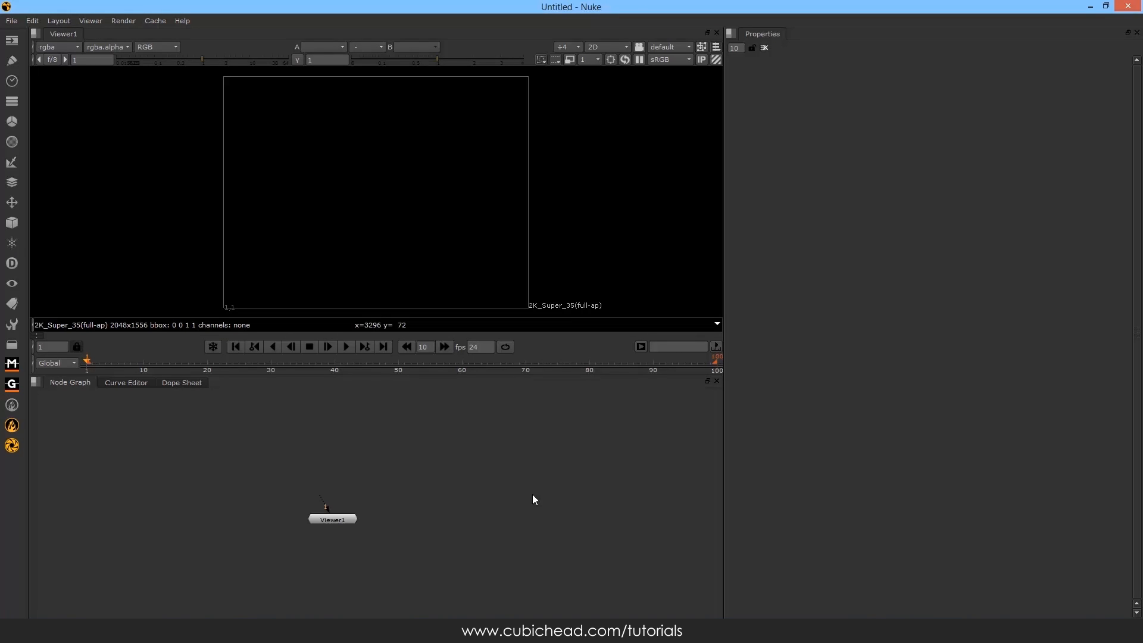
Switch to Nuke, start adding Read nodes and browse to D:/Works/Motion-Graphics/Traffic/Elements
left_click(439, 509)
left_click(428, 498)
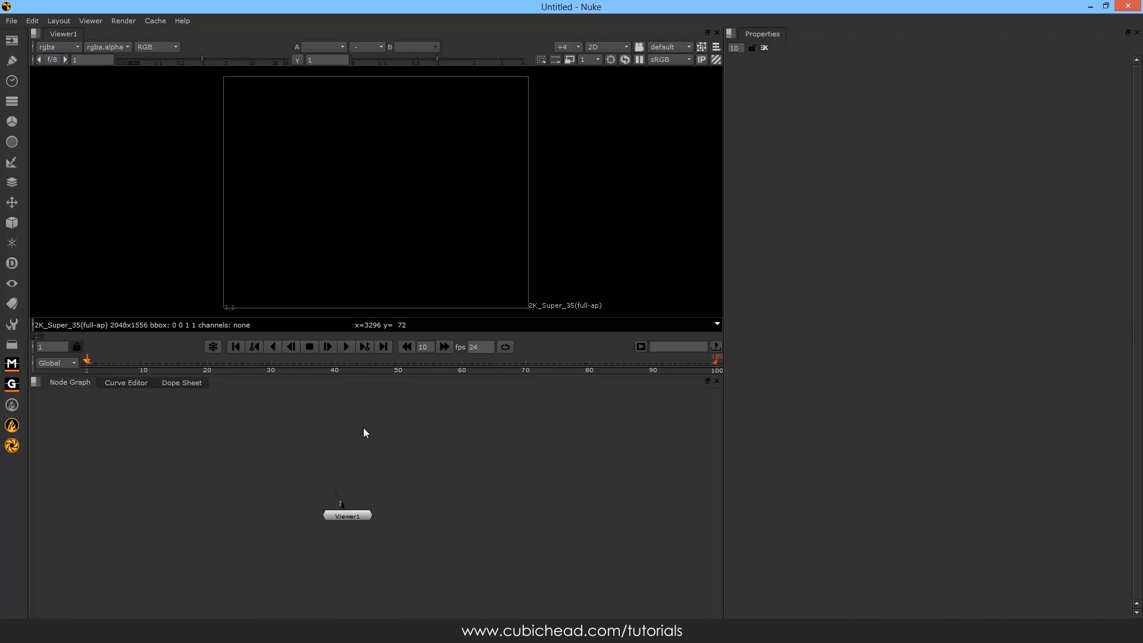
left_click(10, 47)
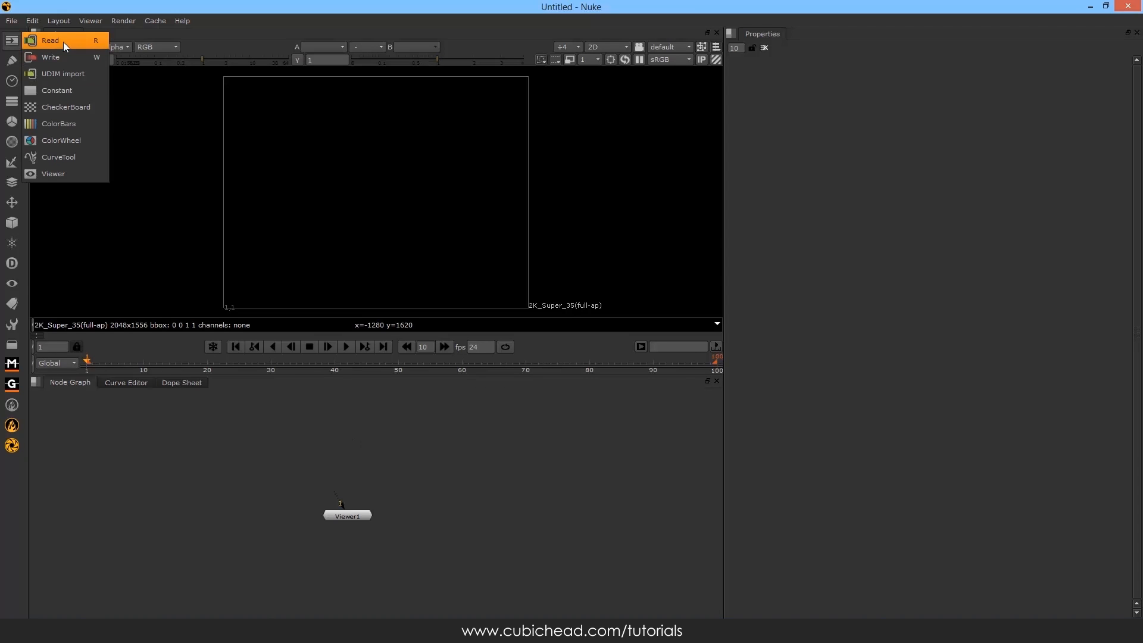
left_click(387, 443)
key("r")
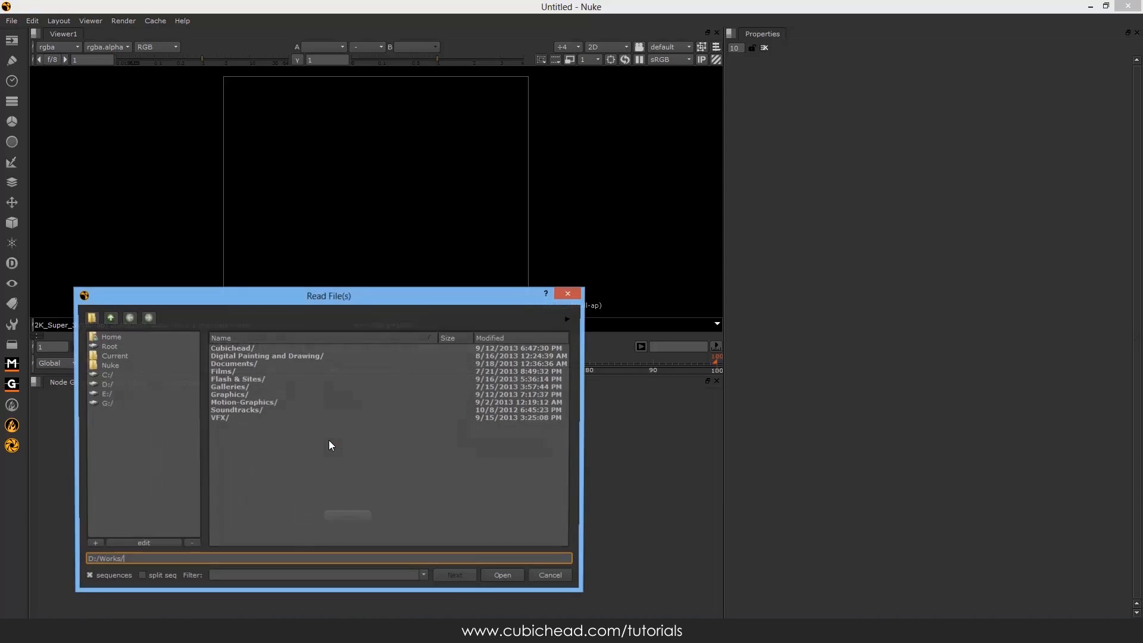
left_click_drag(383, 305, 470, 252)
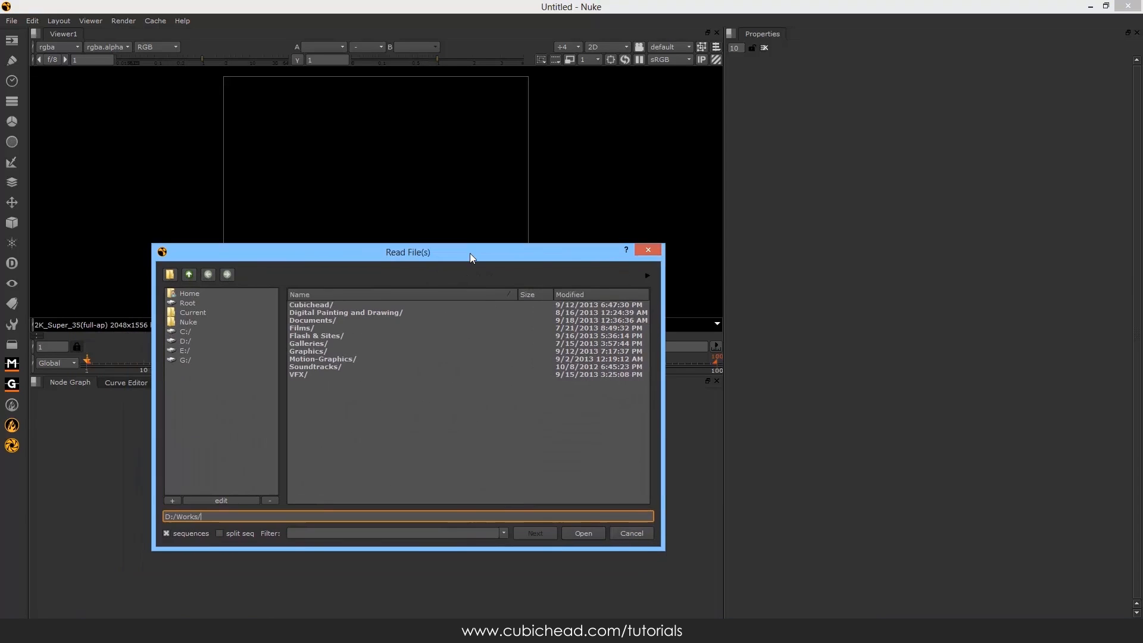
double_click(323, 357)
double_click(309, 420)
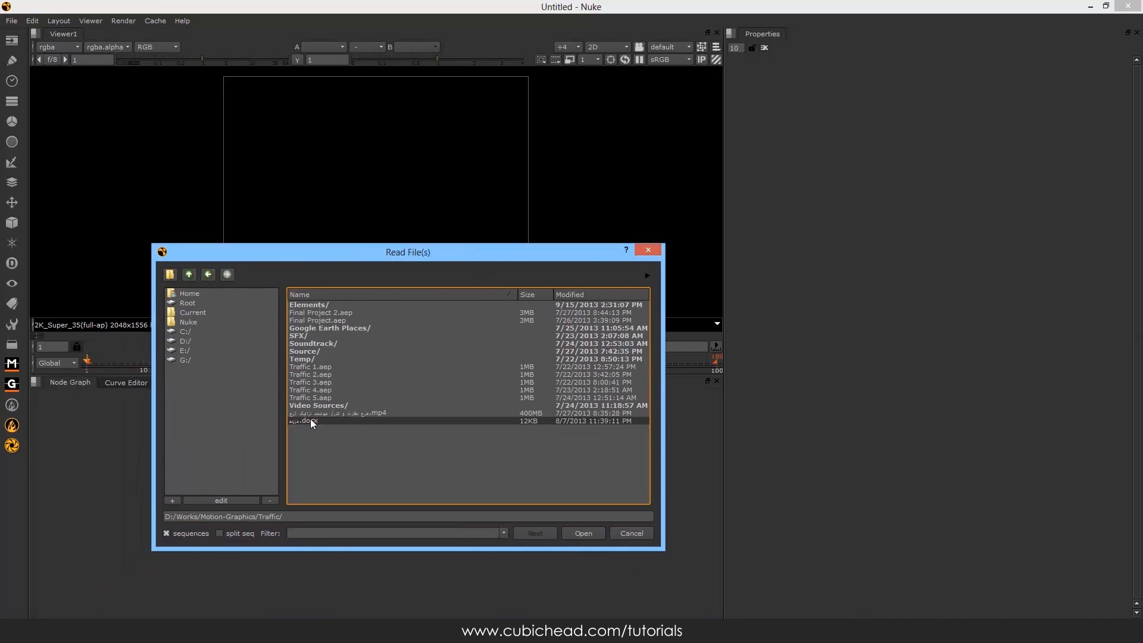
double_click(320, 306)
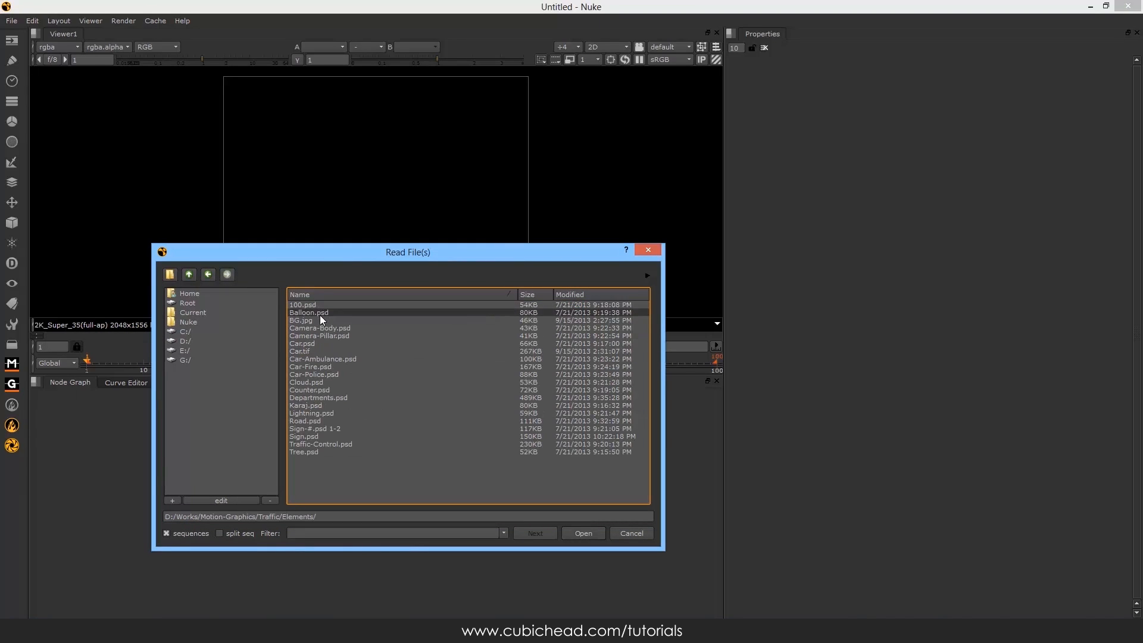
Select BG.jpg and Car.tif together and load them as two Read nodes
left_click(317, 322)
left_click(313, 351, "ctrl")
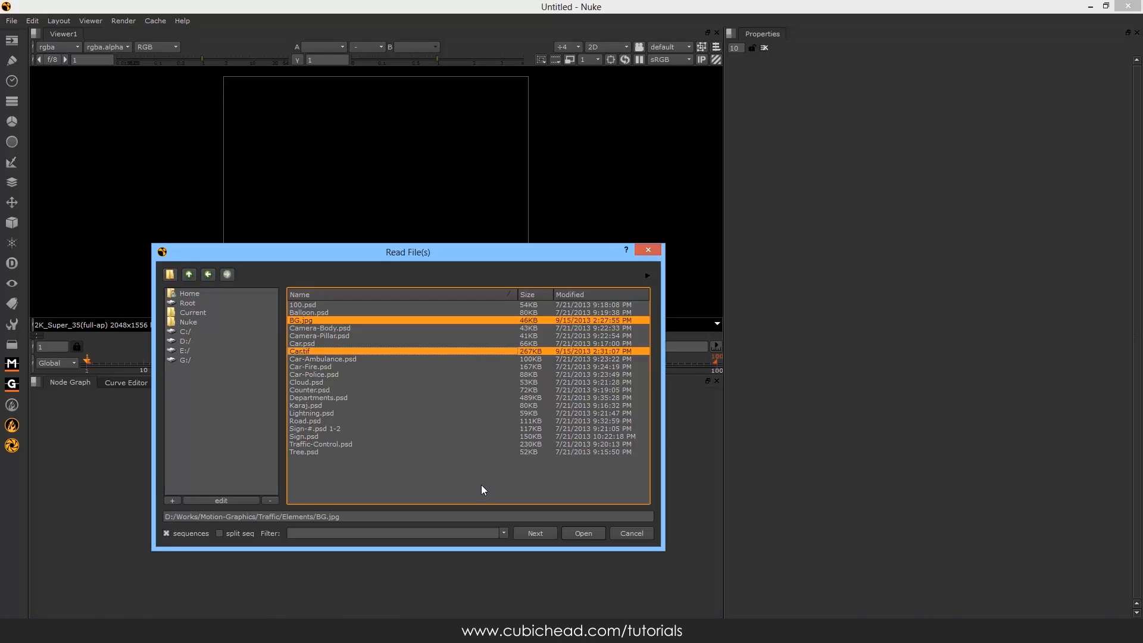
left_click(537, 536)
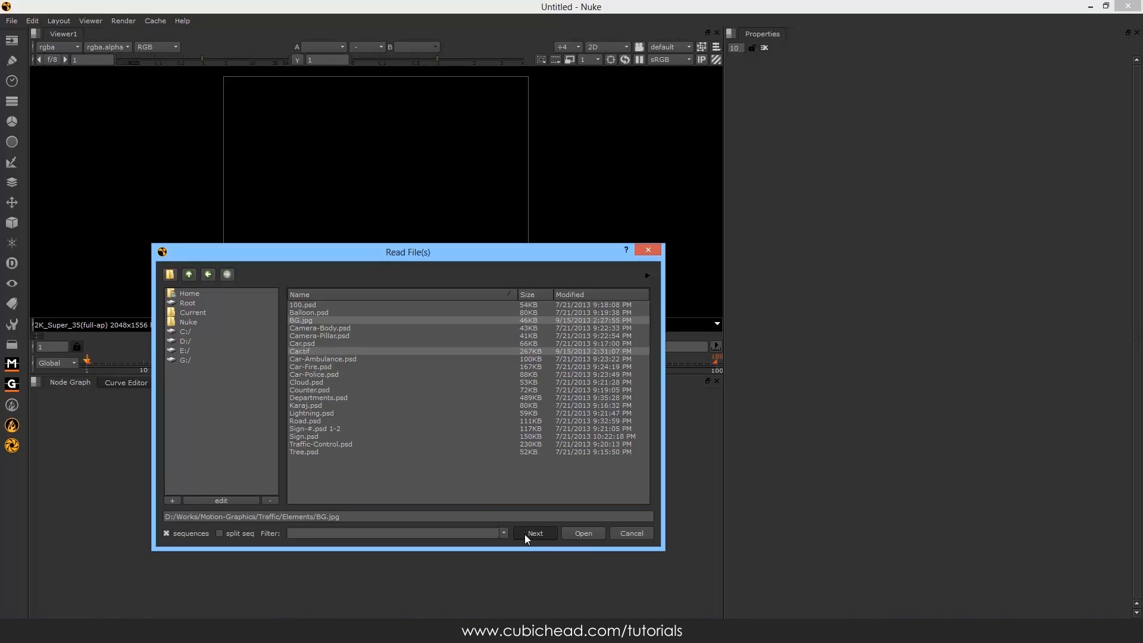
left_click(585, 538)
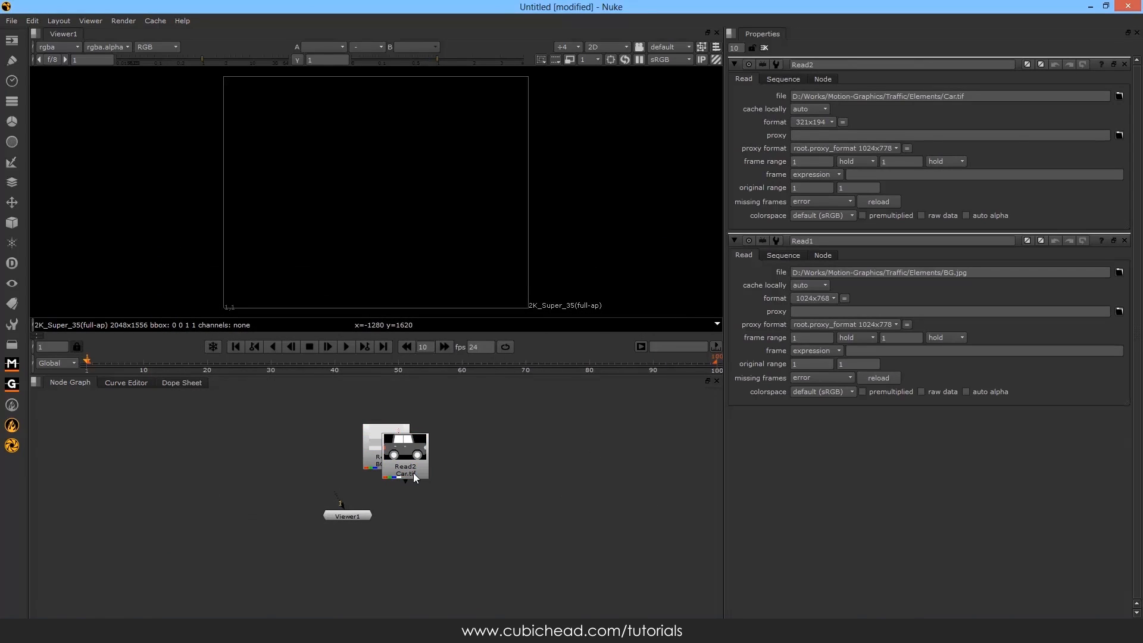
Arrange the BG.jpg and Car.tif Read nodes side by side above the Viewer node
left_click_drag(374, 451, 332, 441)
left_click_drag(407, 467, 352, 440)
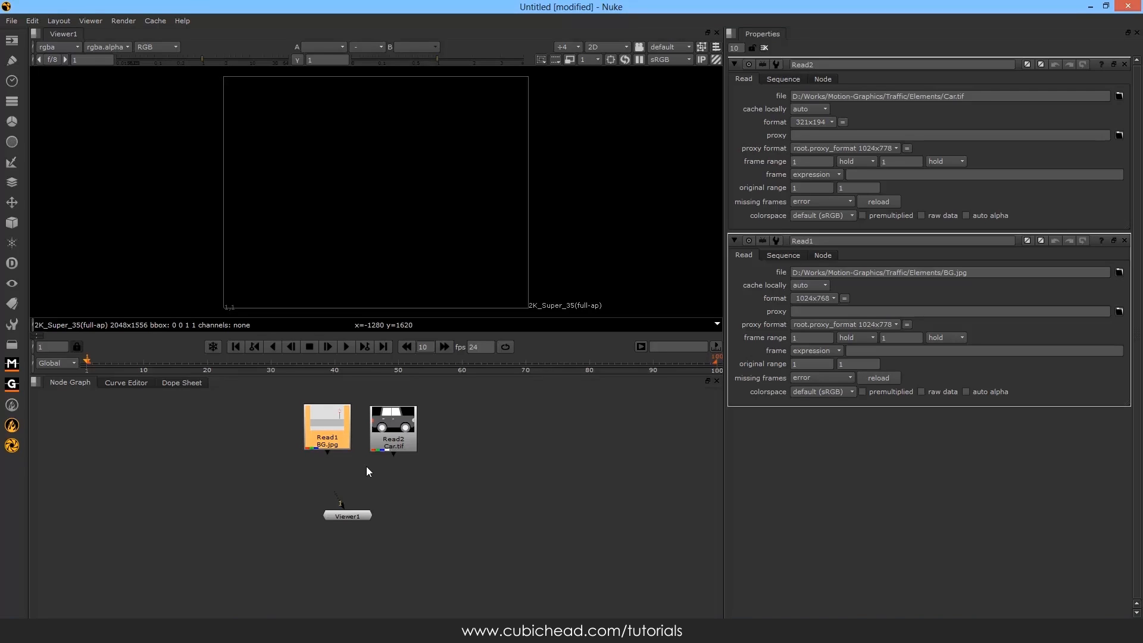
left_click_drag(348, 509, 359, 522)
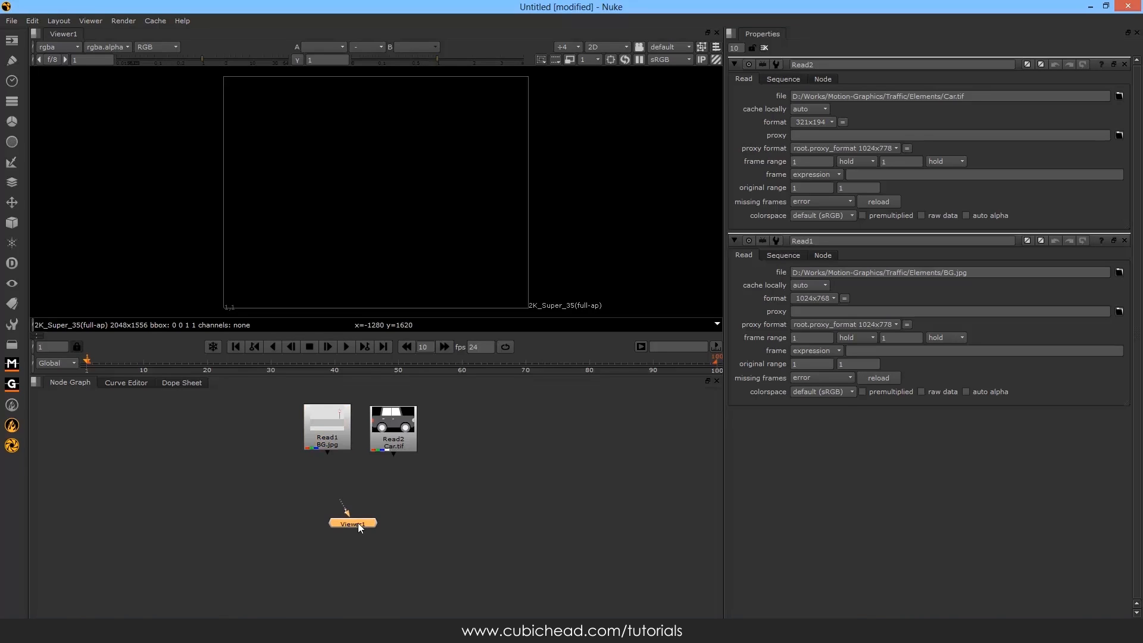
left_click(411, 508)
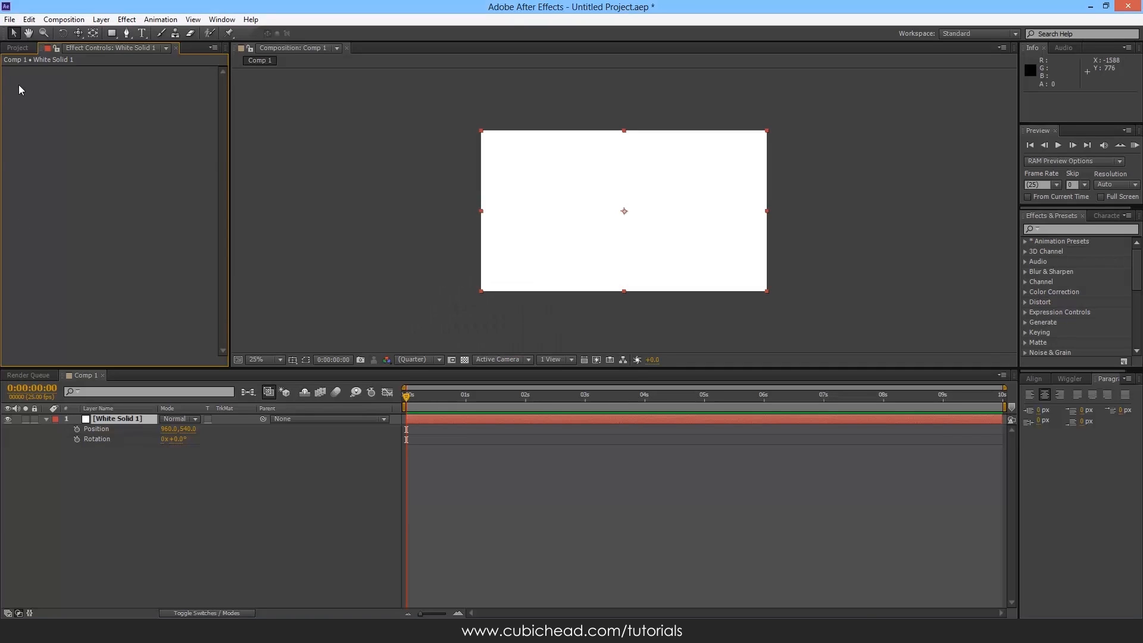
key("ctrl+0")
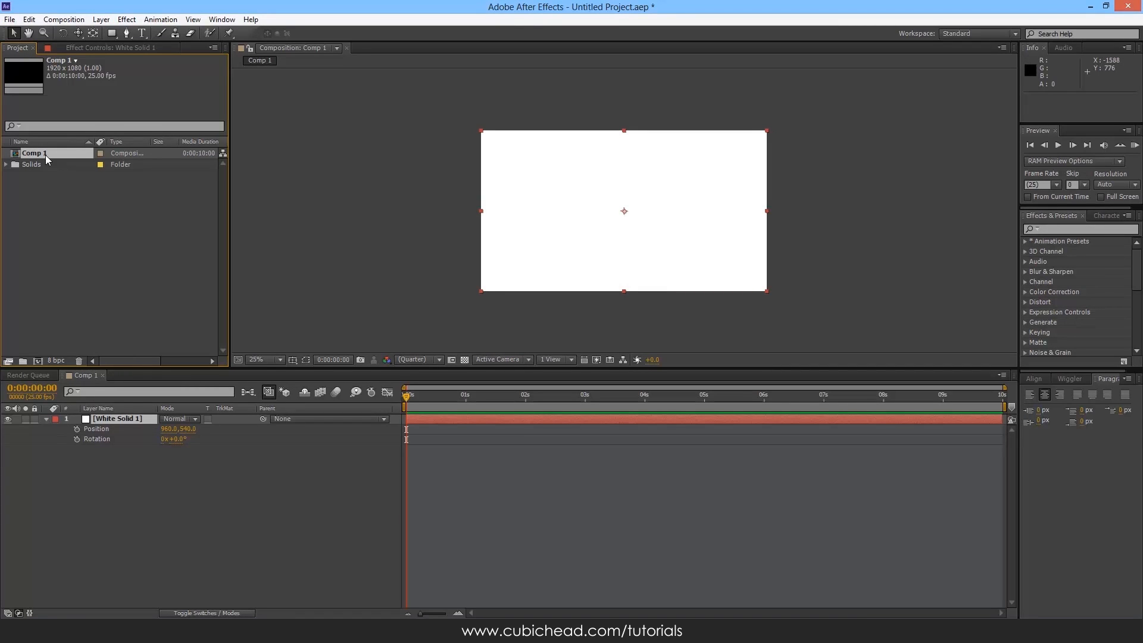
left_click(67, 210)
key("ctrl+n")
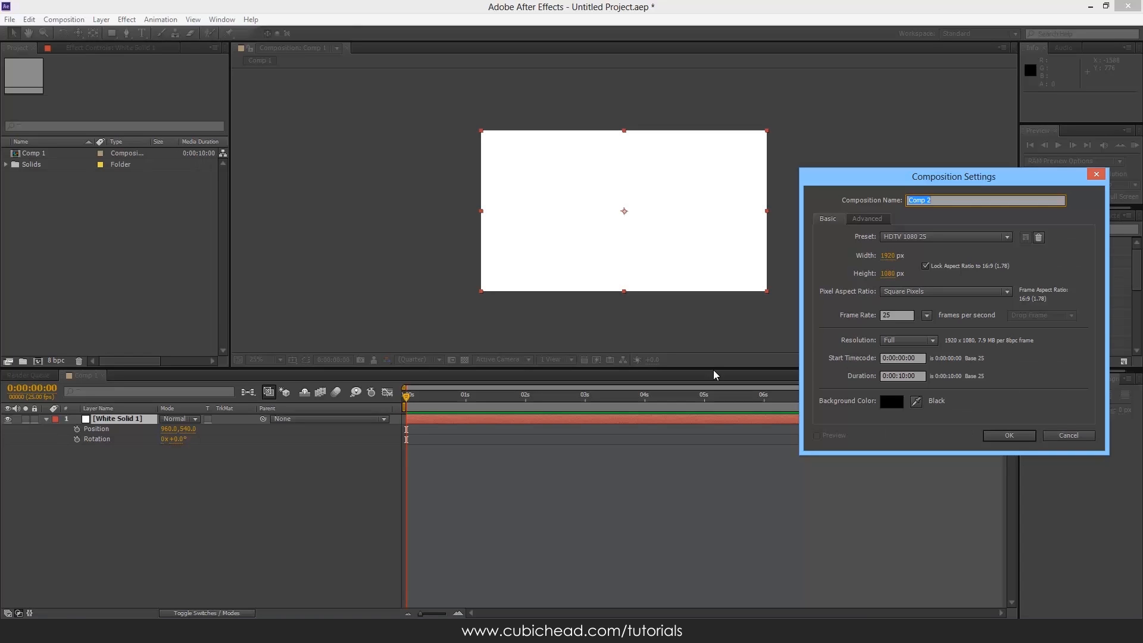
left_click(1068, 436)
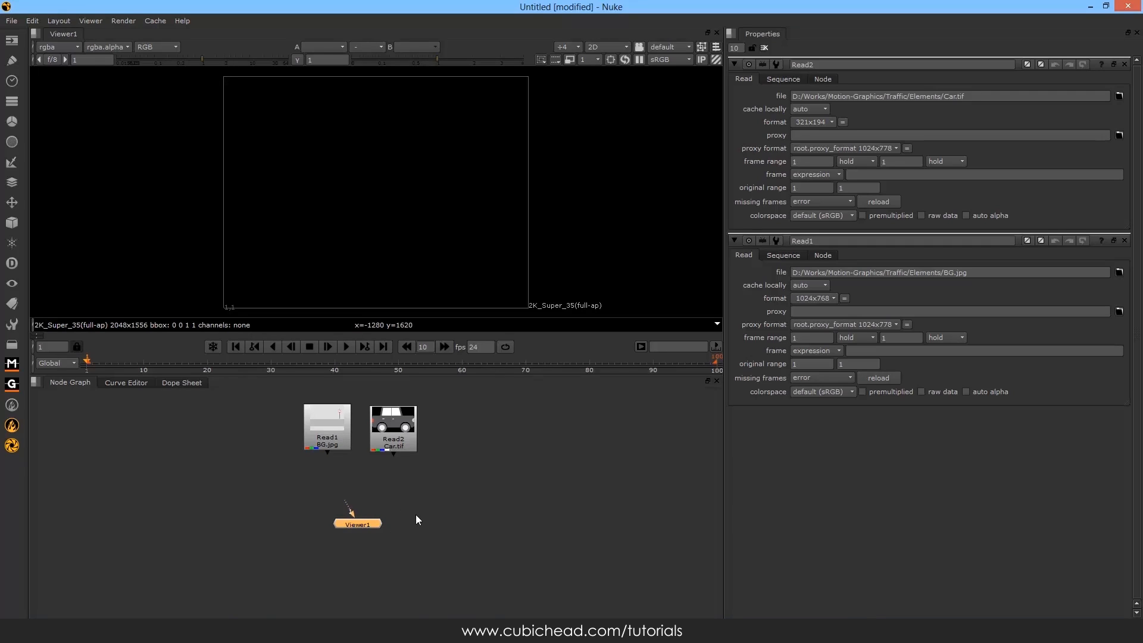
Add a second Viewer node in Nuke and place it to the right of Viewer1
key("ctrl+i")
left_click_drag(389, 526, 502, 530)
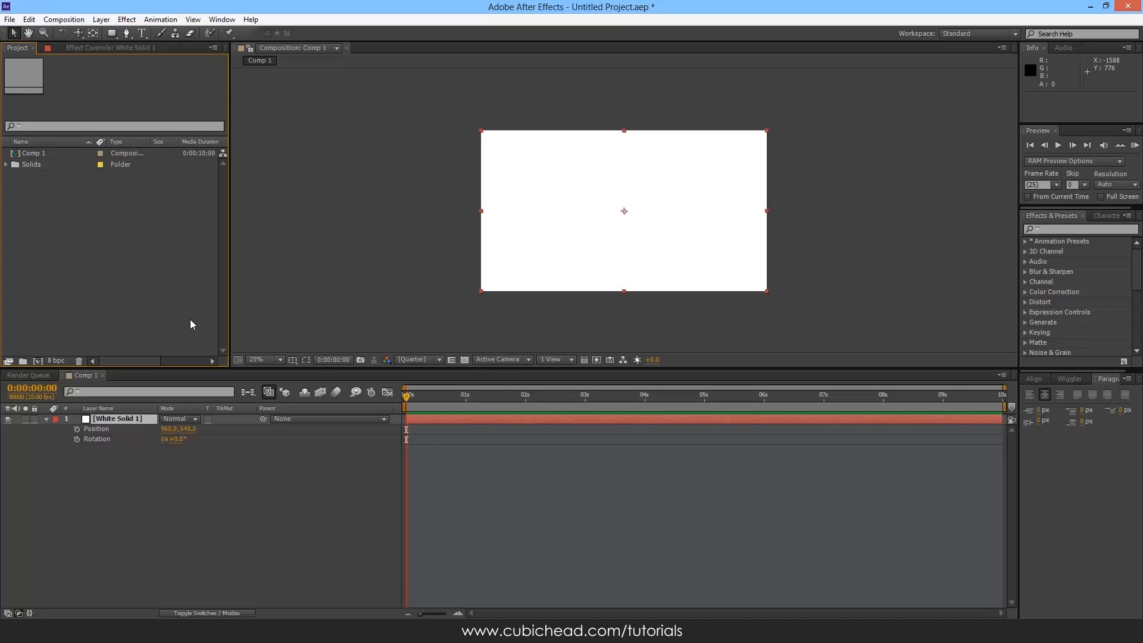
double_click(190, 324)
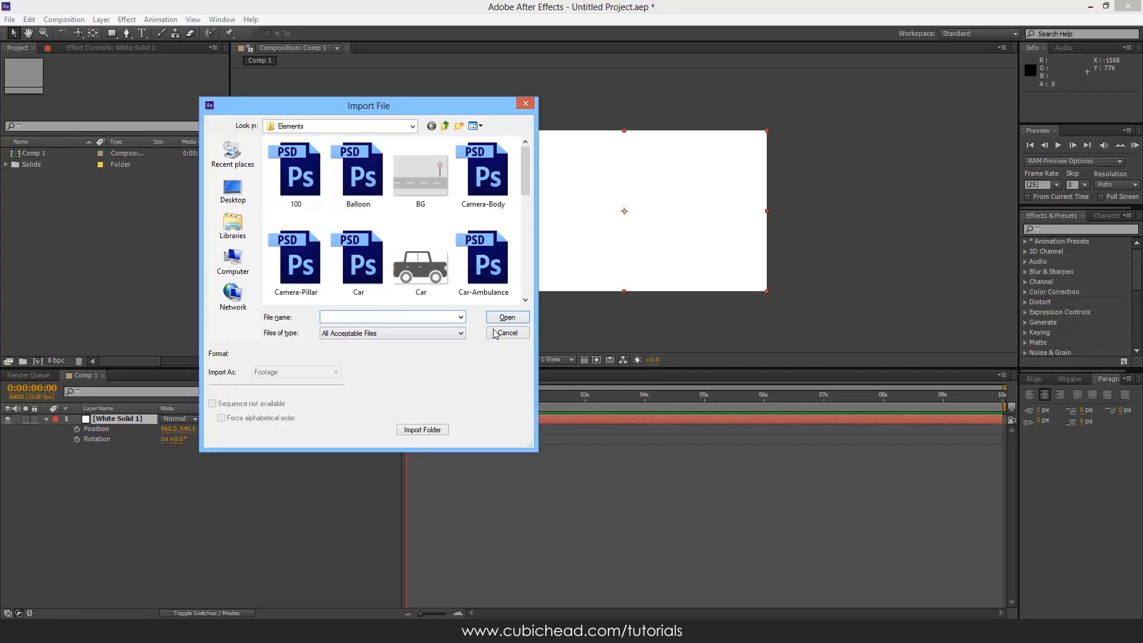
key("alt+Tab")
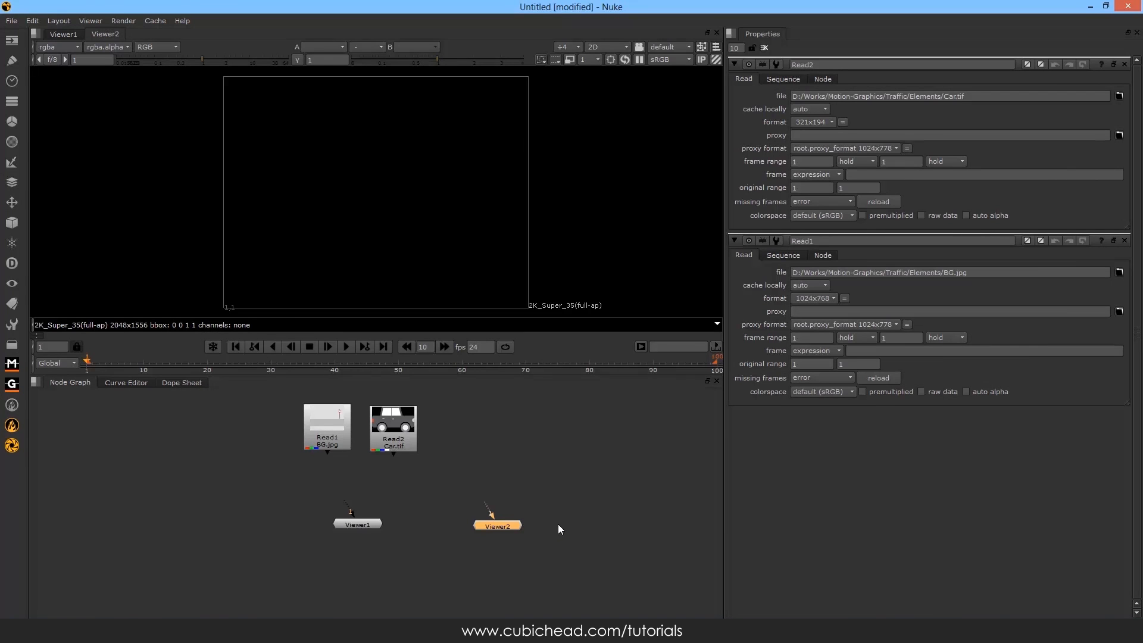
key("alt+Tab")
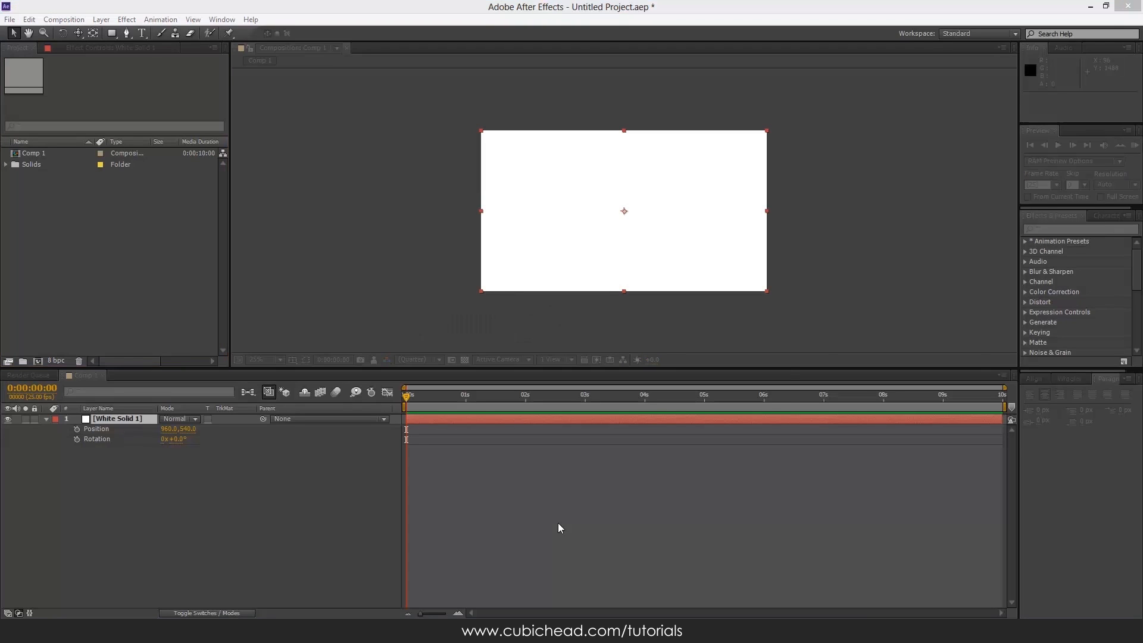
key("ctrl+n")
key("alt+Tab")
Move the Viewer2 node farther away from Viewer1 and box-select the two Read nodes
left_click_drag(510, 529, 590, 526)
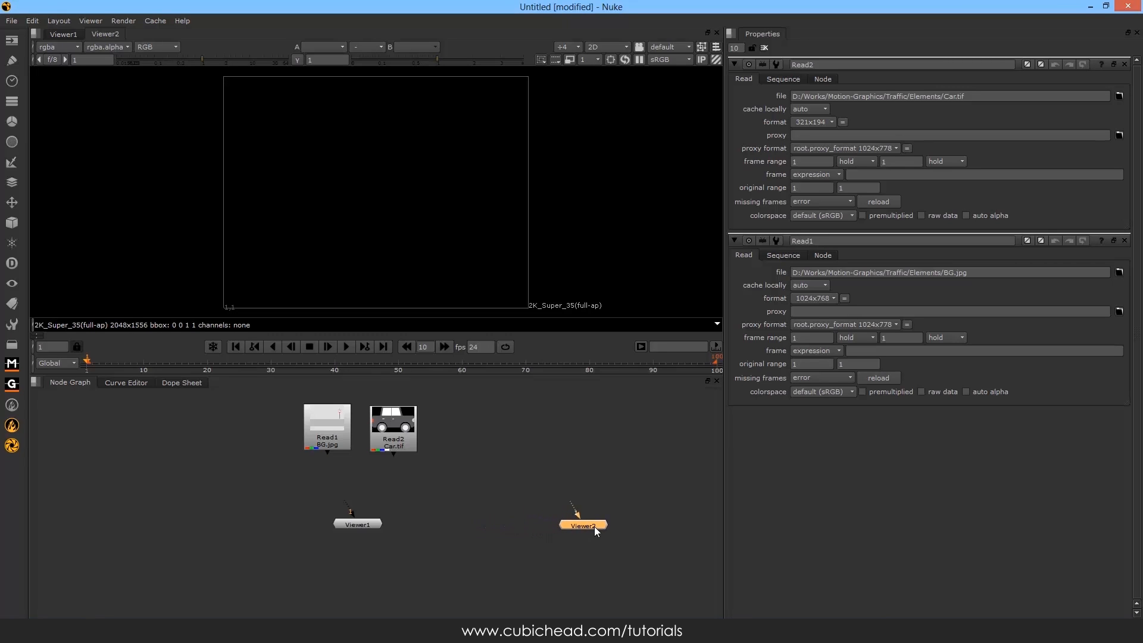
left_click_drag(460, 423, 292, 461)
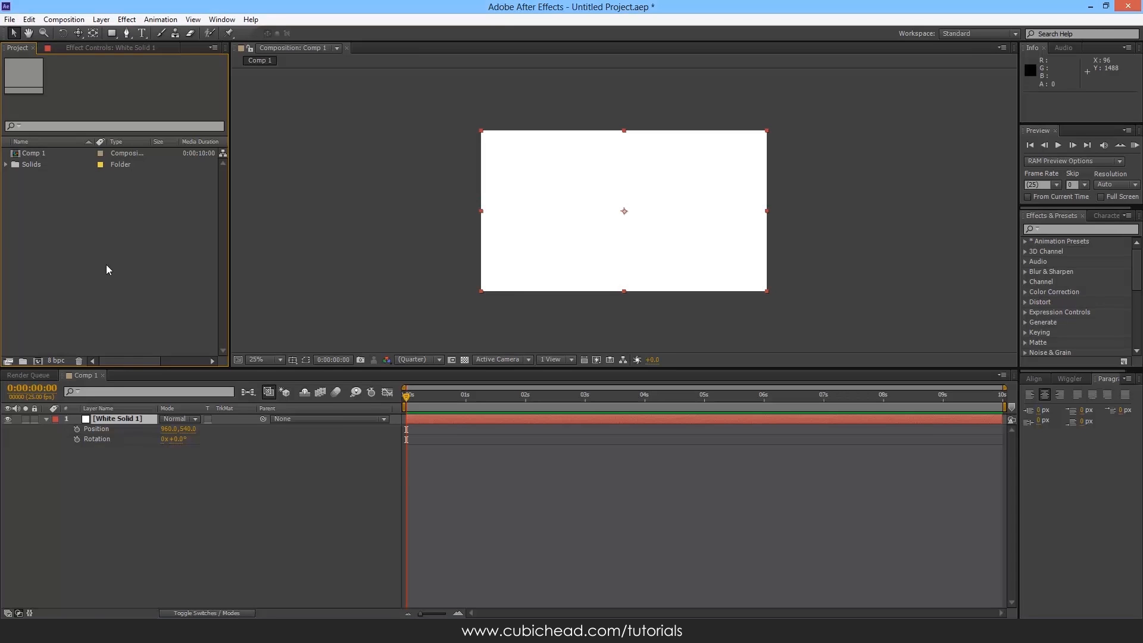
Switch to After Effects and create a second 1920 x 1080, 25 fps composition lasting 10 seconds
key("ctrl+n")
key("Return")
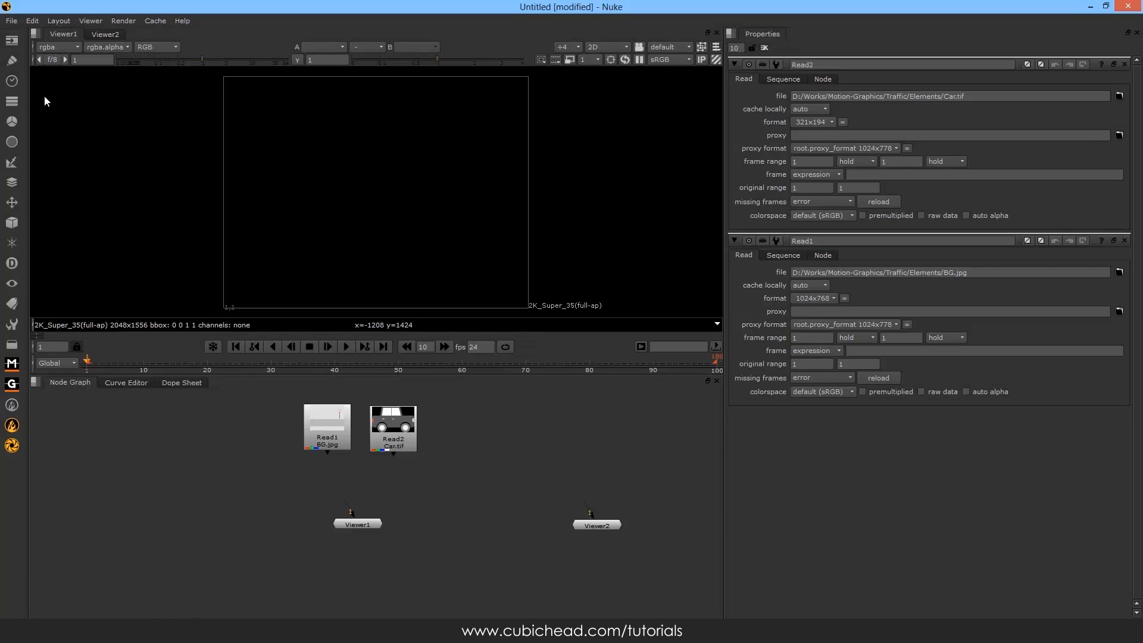
Switch to Nuke and adjust the placement of the two Read nodes above Viewer1
left_click(400, 444)
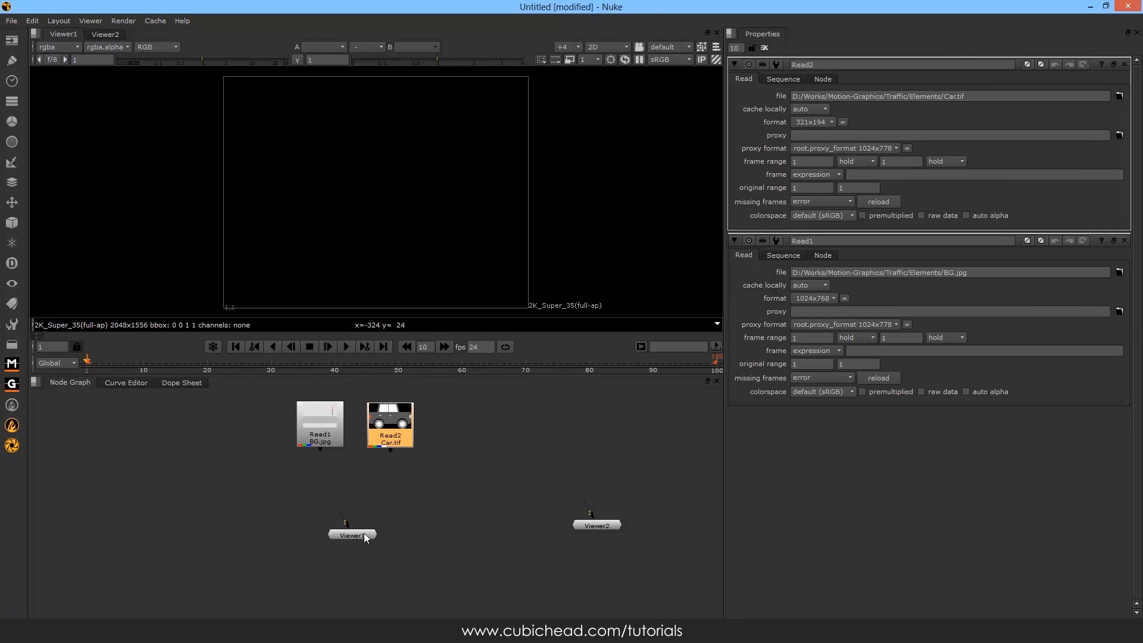
left_click(590, 527)
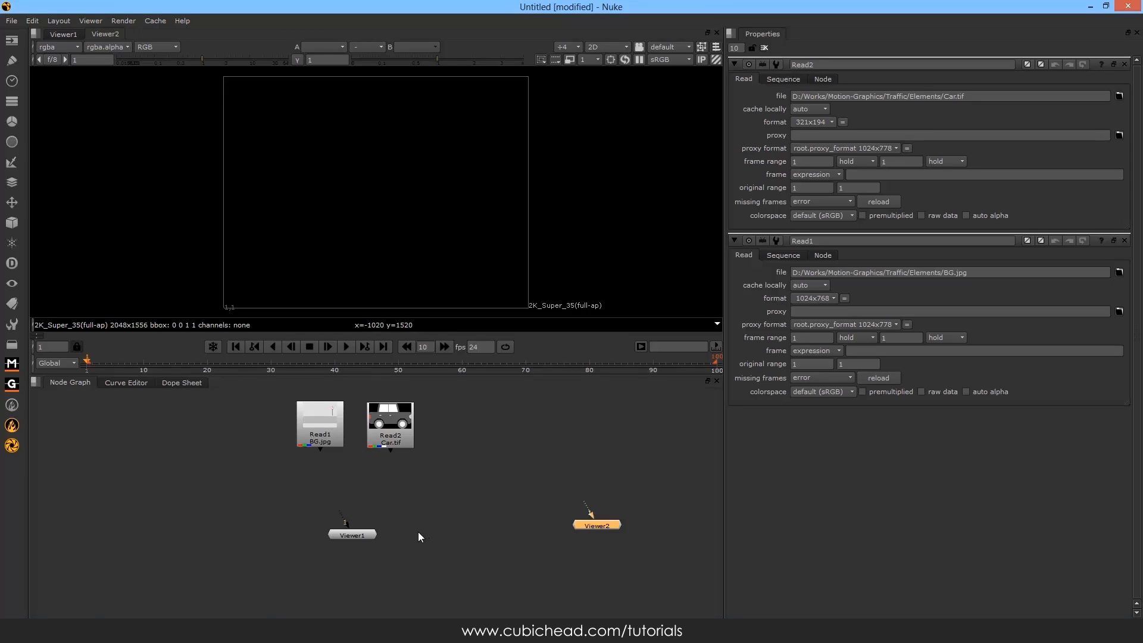
left_click(374, 534)
left_click_drag(394, 442, 333, 444)
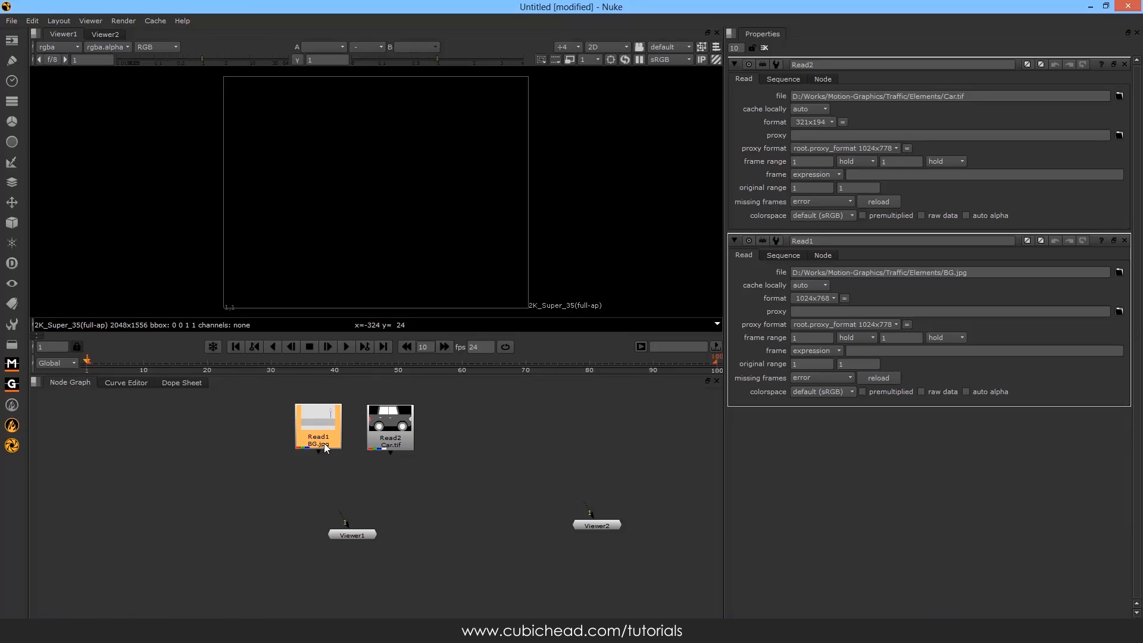
Connect the BG.jpg Read node to Viewer1's first input and the Car.tif Read node to its second input
left_click(323, 443)
key("1")
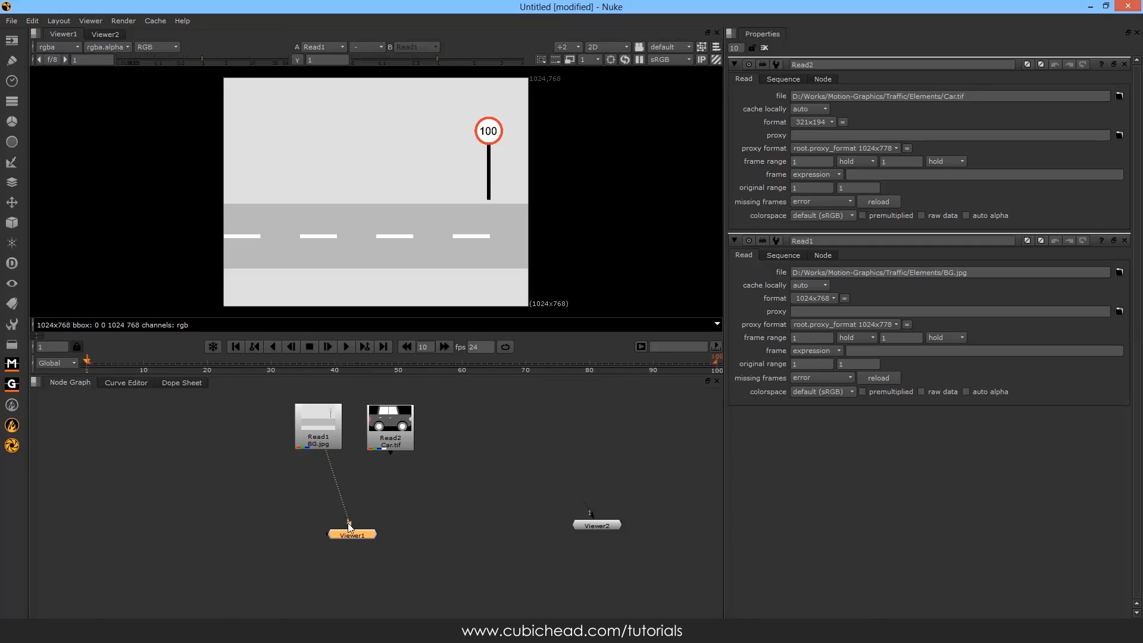
left_click(391, 439)
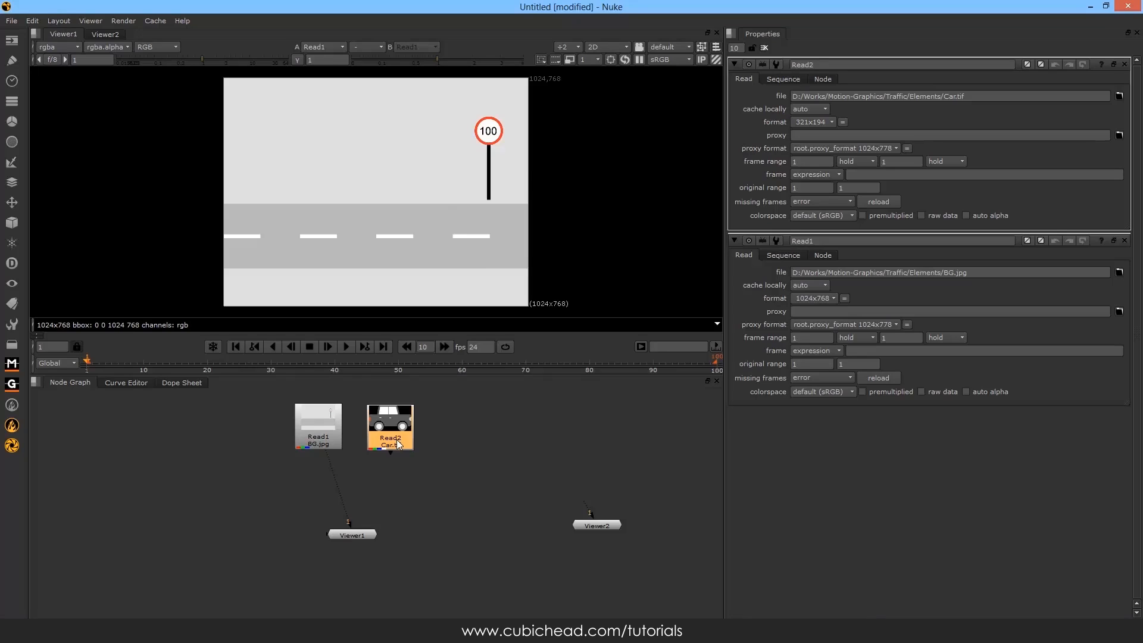
key("2")
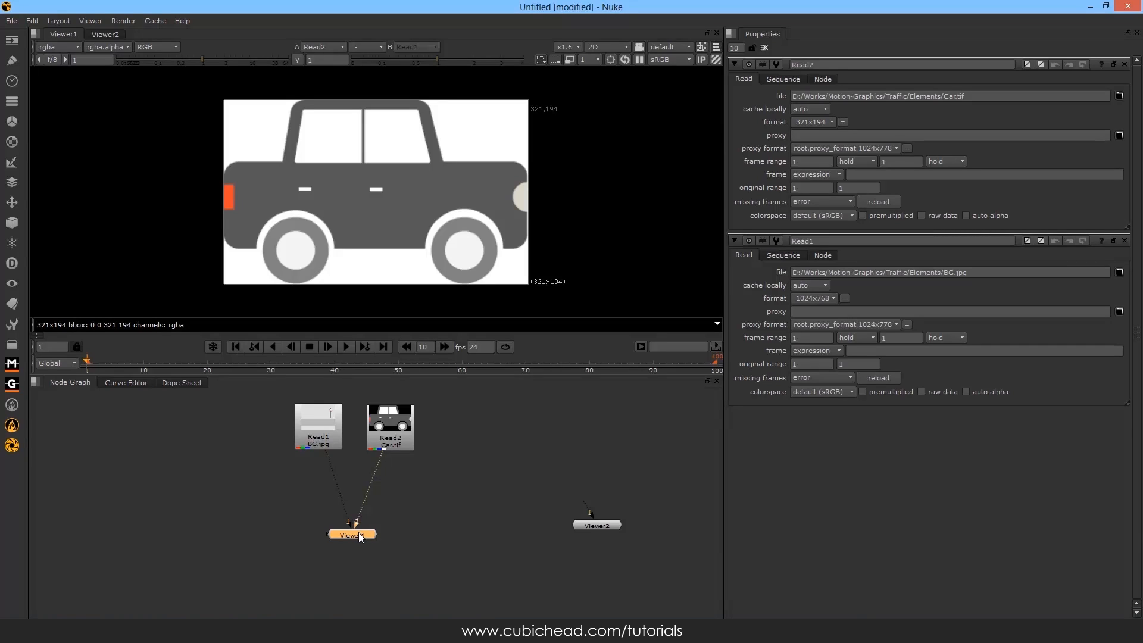
Toggle Viewer1 between its first and second inputs to compare the background and the car image
left_click(486, 454)
key("1")
key("2")
key("1")
key("2")
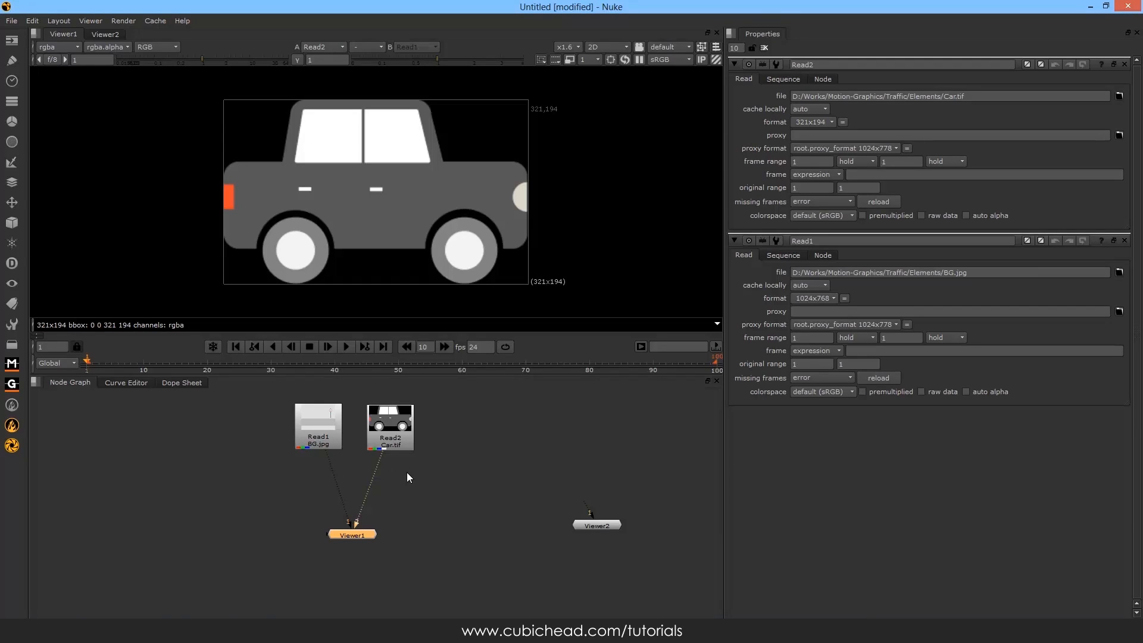
Switch to After Effects and clear the selection of Comp 2 among the project items
left_click(326, 440)
left_click(489, 492)
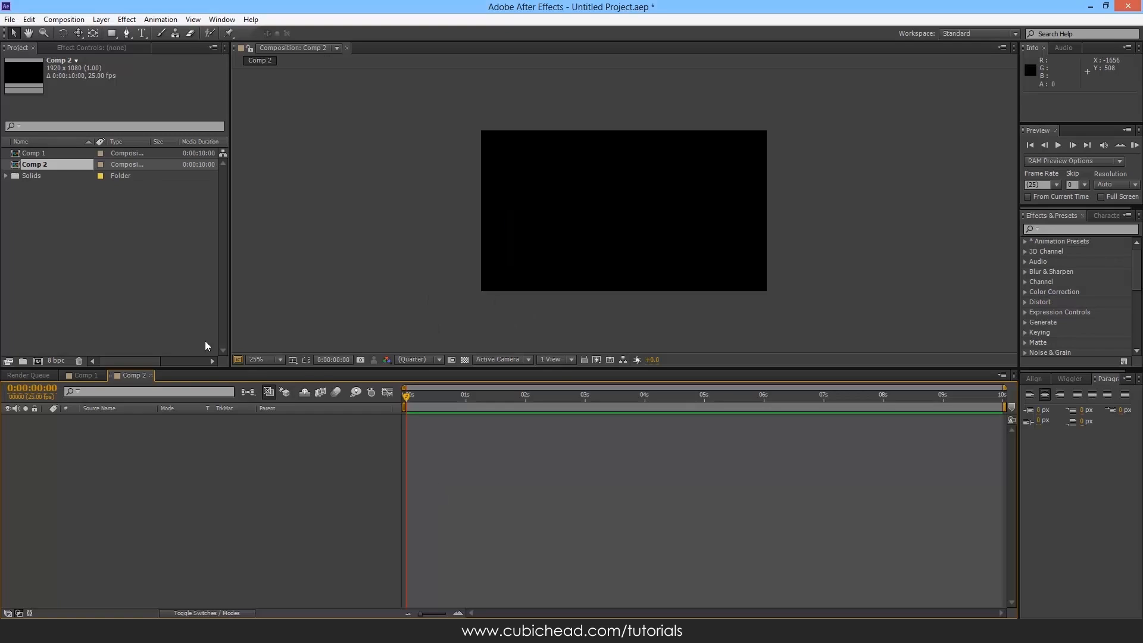
left_click(146, 324)
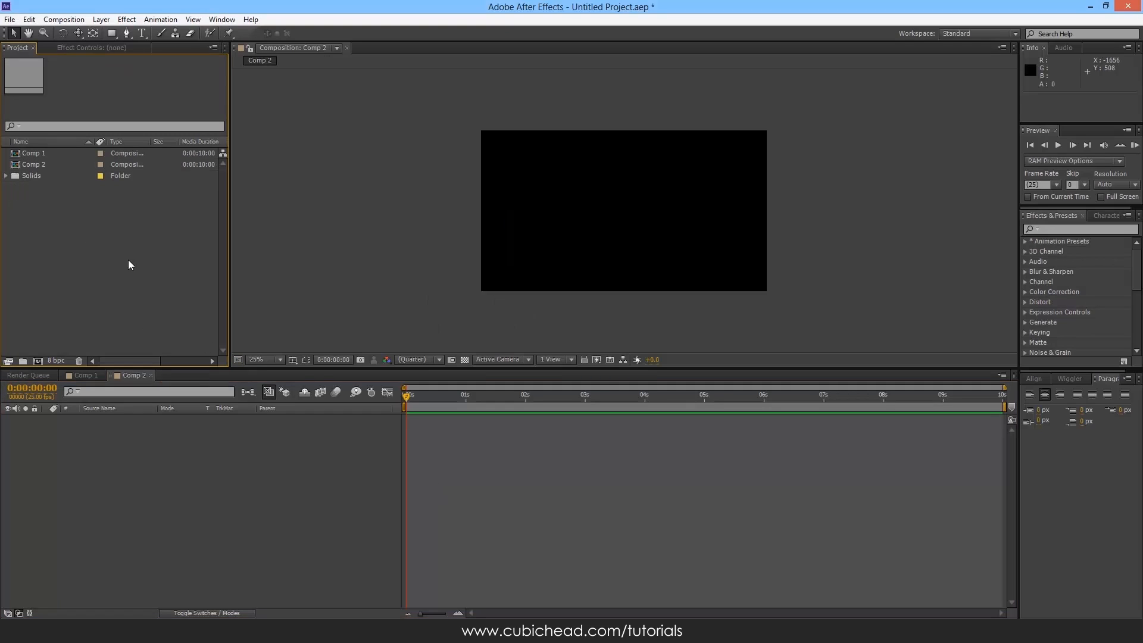
Import BG.jpg and Car.tif into the project
double_click(109, 265)
left_click(420, 262)
left_click(420, 173, "ctrl")
left_click(508, 317)
key("Return")
Create a composition from BG.jpg and add Car.tif as a layer above the background
left_click_drag(32, 153, 37, 361)
left_click_drag(37, 179, 179, 424)
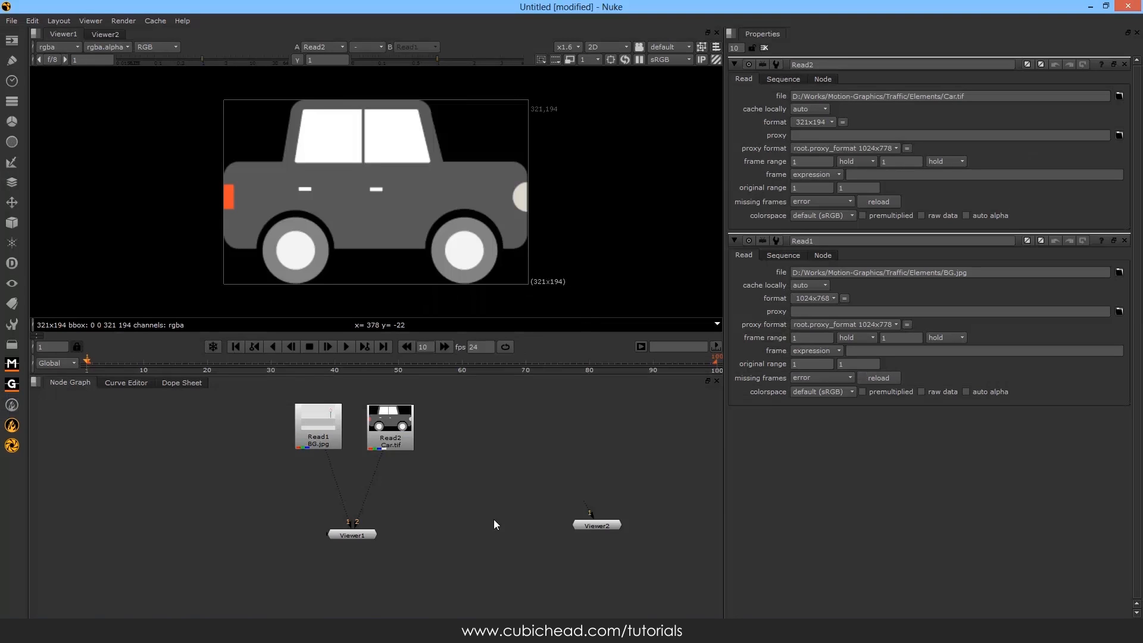
Switch to Nuke and disconnect the BG.jpg and Car.tif Read nodes from Viewer1
left_click(395, 441)
left_click(355, 530)
left_click(326, 436)
left_click_drag(347, 527, 352, 513)
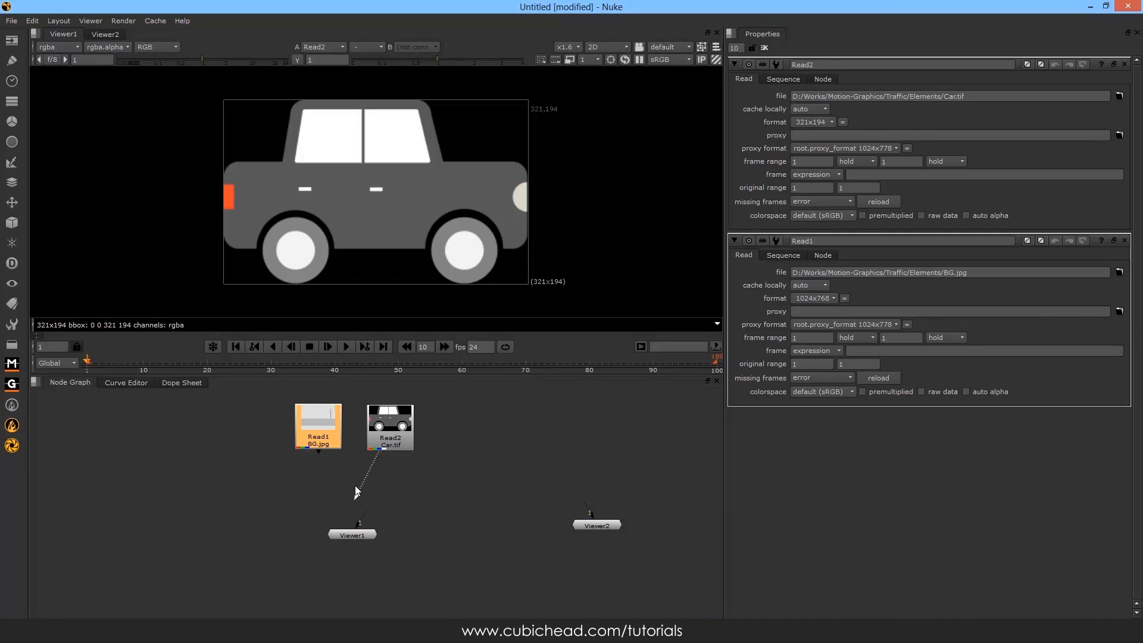
left_click_drag(355, 484, 311, 448)
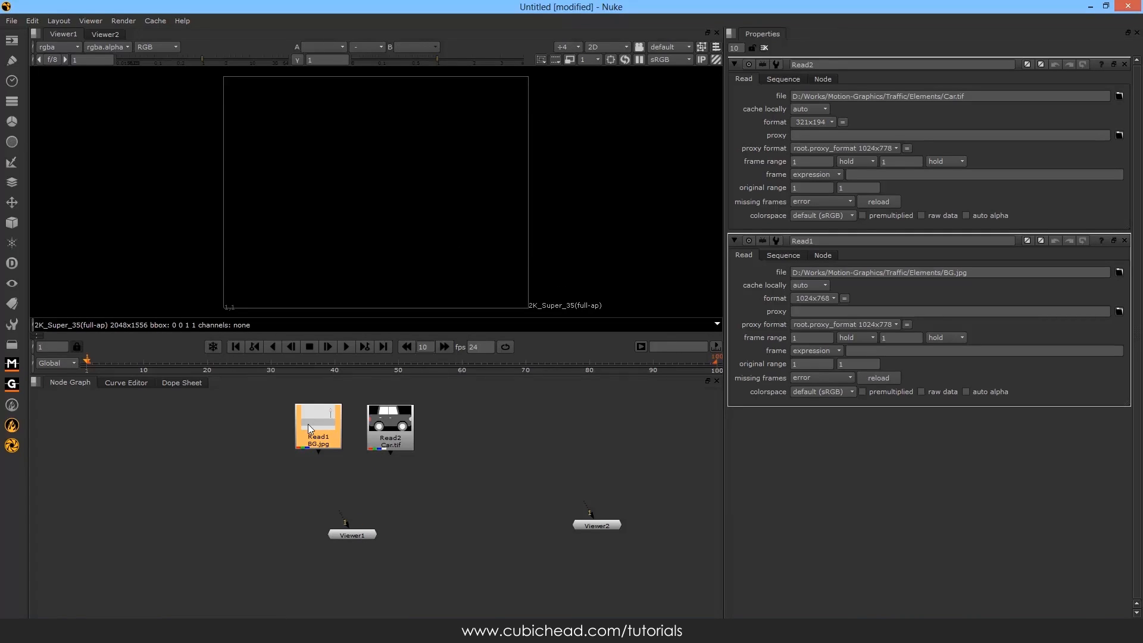
Merge the Car.tif Read node as input A over BG.jpg as input B, and view the Merge node in Viewer1
left_click(13, 188)
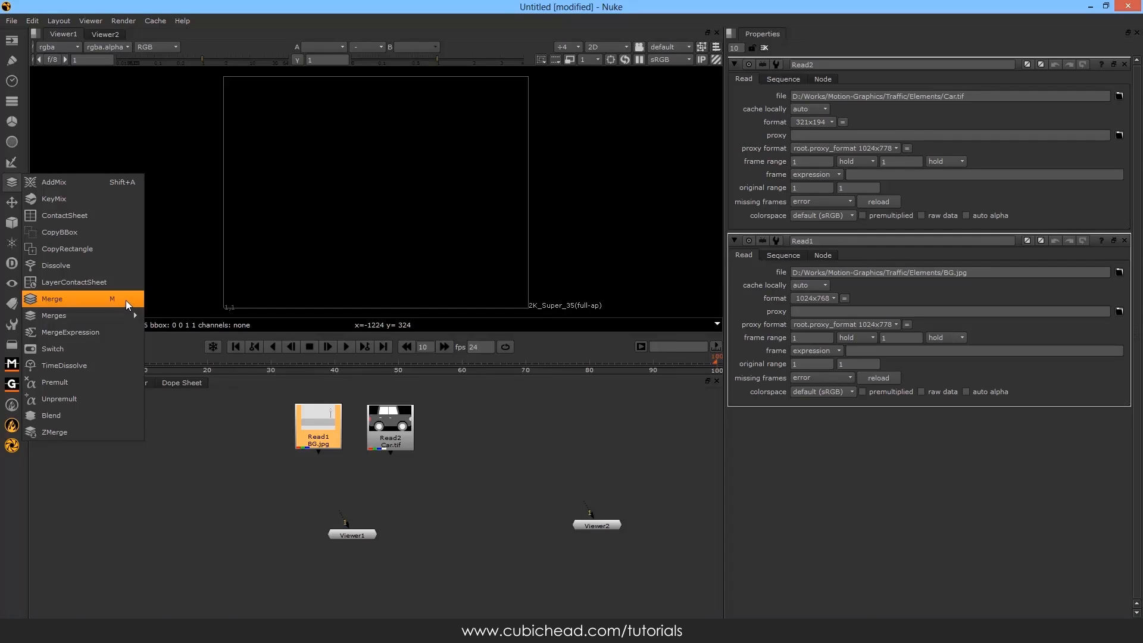
left_click(410, 493)
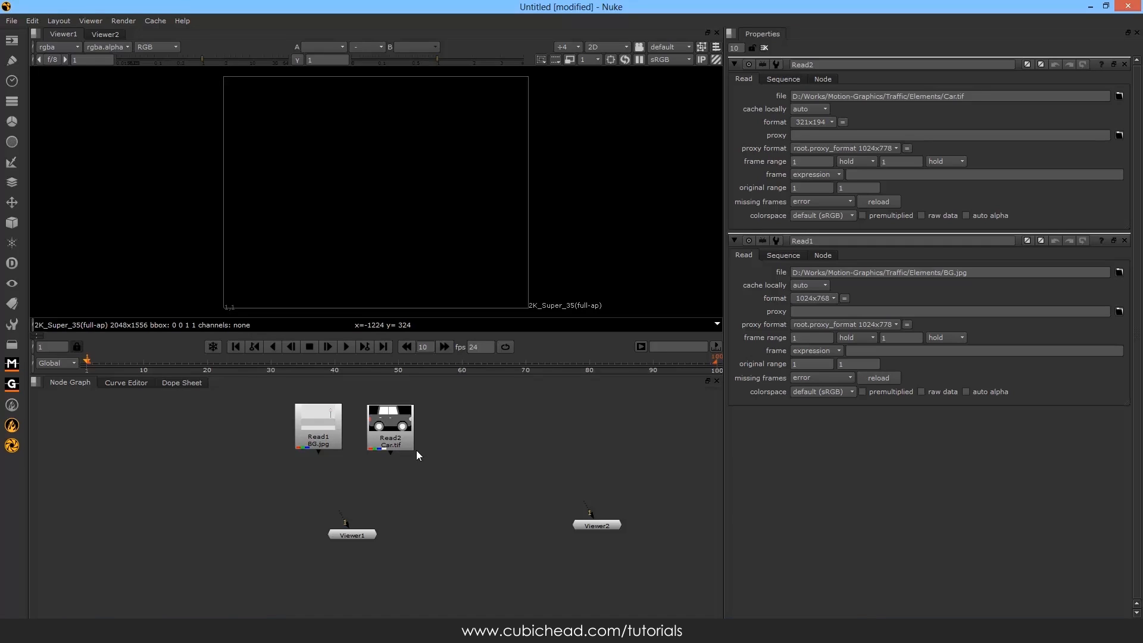
left_click(393, 441)
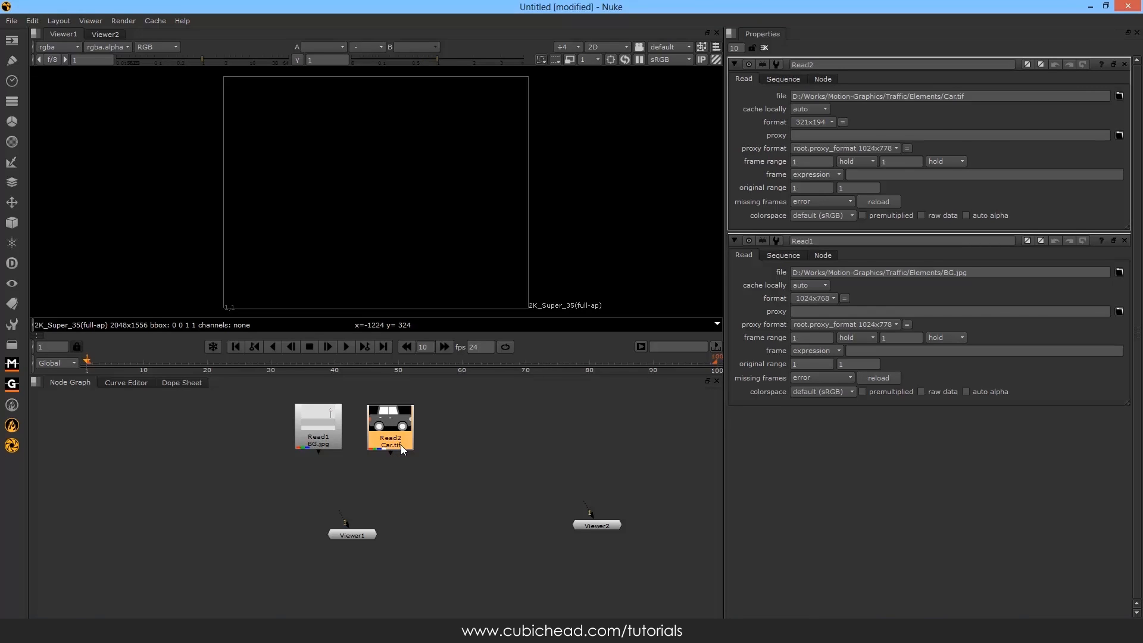
key("m")
left_click_drag(449, 431, 381, 489)
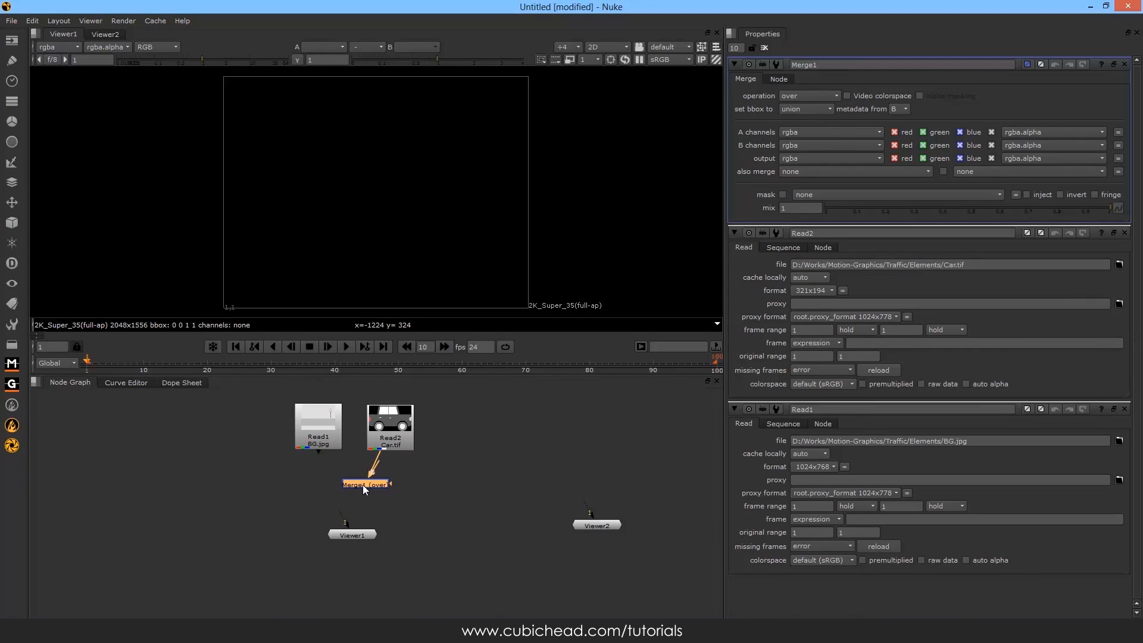
left_click_drag(351, 482, 319, 439)
key("1")
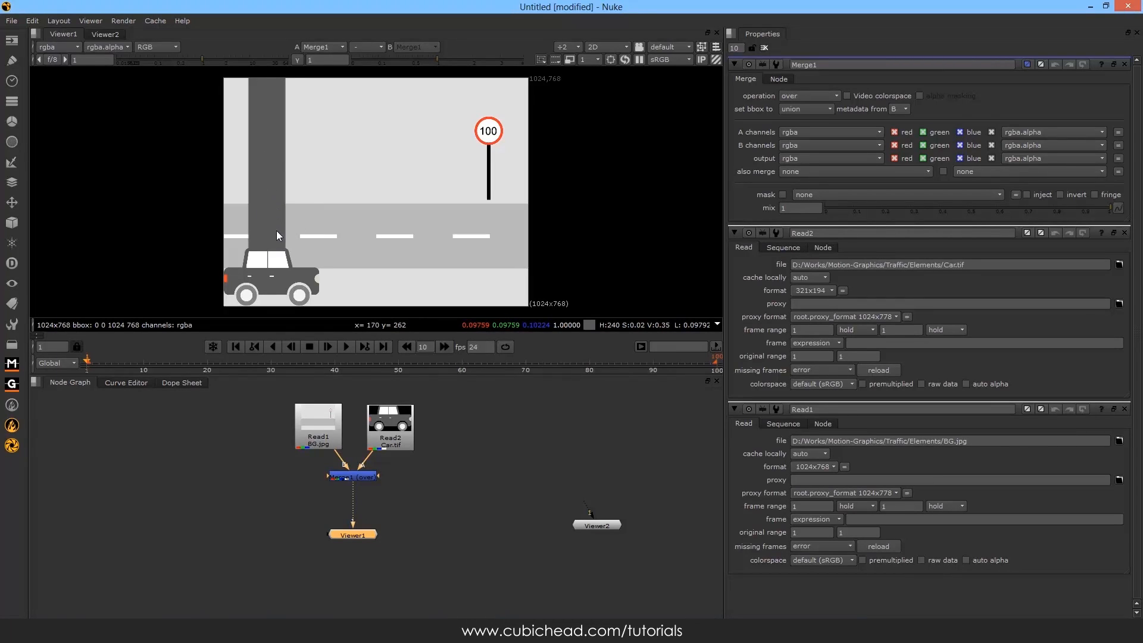
left_click_drag(363, 475, 364, 490)
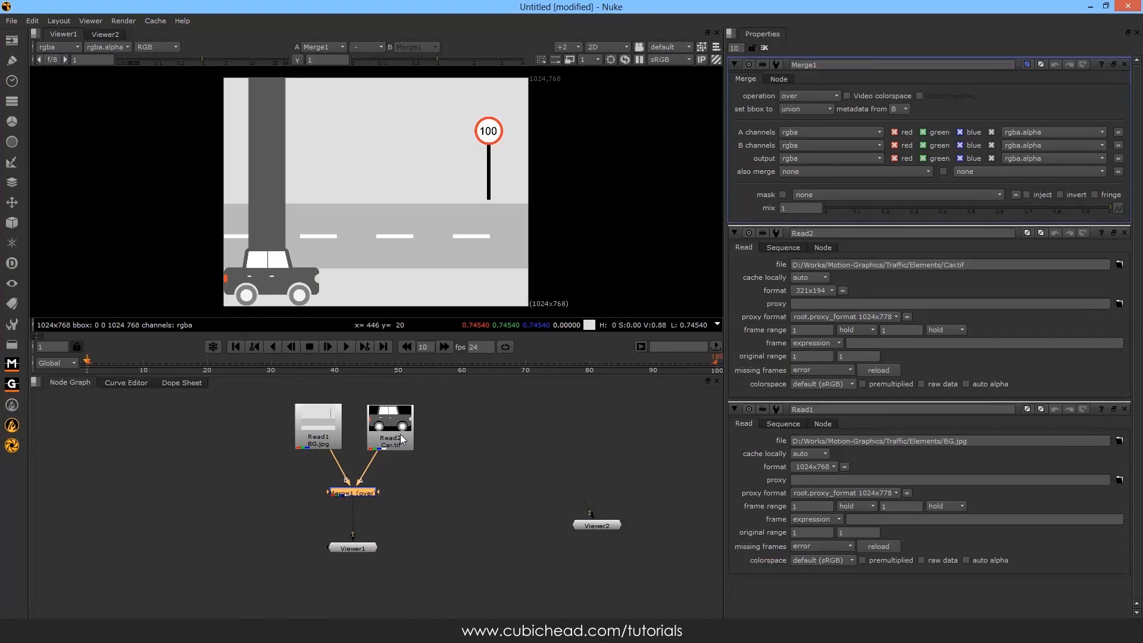
Insert a Transform node between the Car.tif Read node and the Merge node, and move the car to about x -426, y 264
left_click(393, 431)
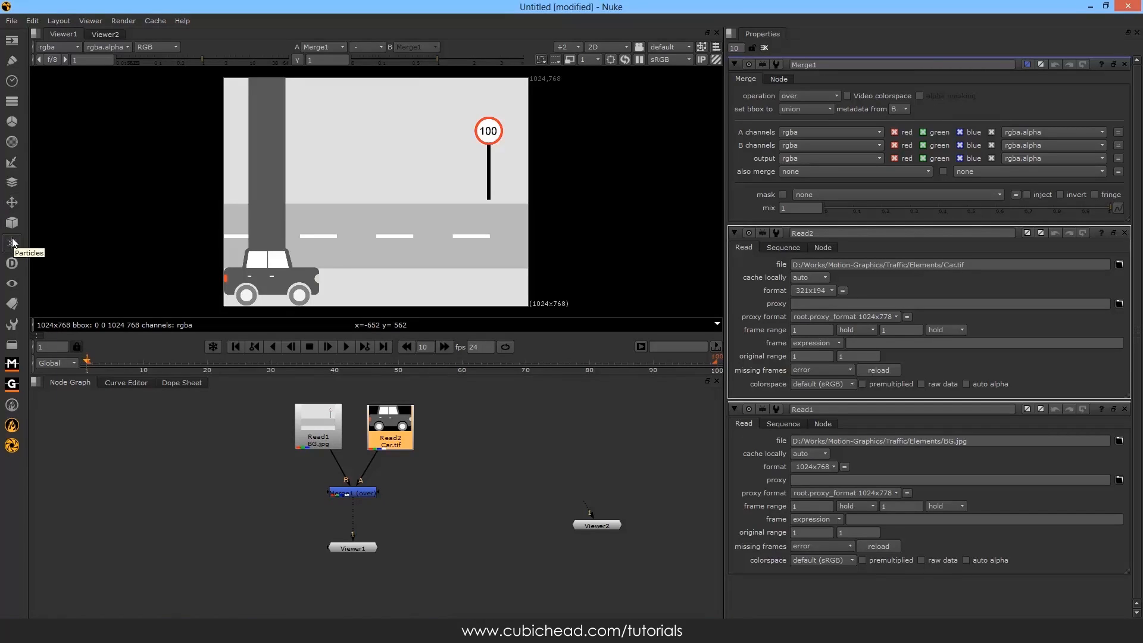
left_click_drag(391, 442, 394, 442)
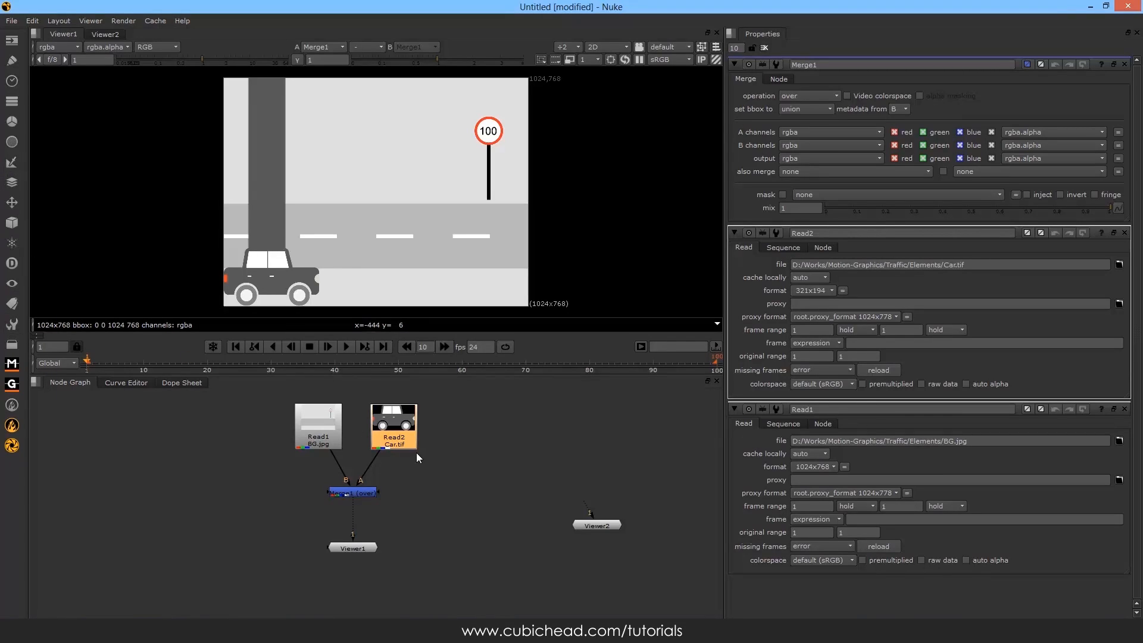
left_click_drag(398, 443, 394, 444)
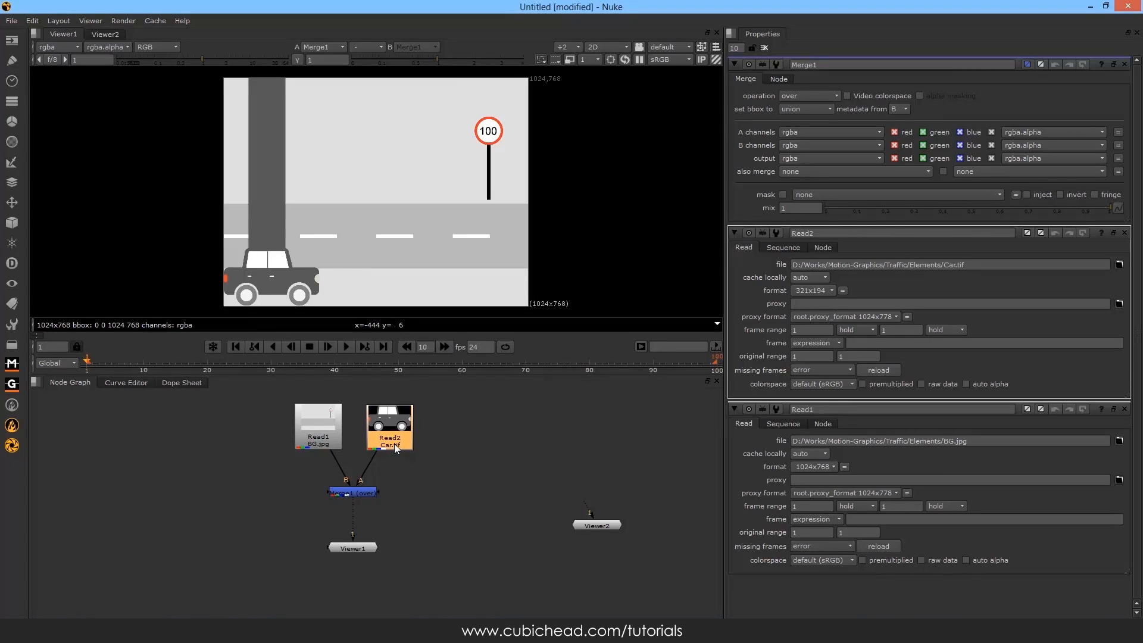
key("Tab")
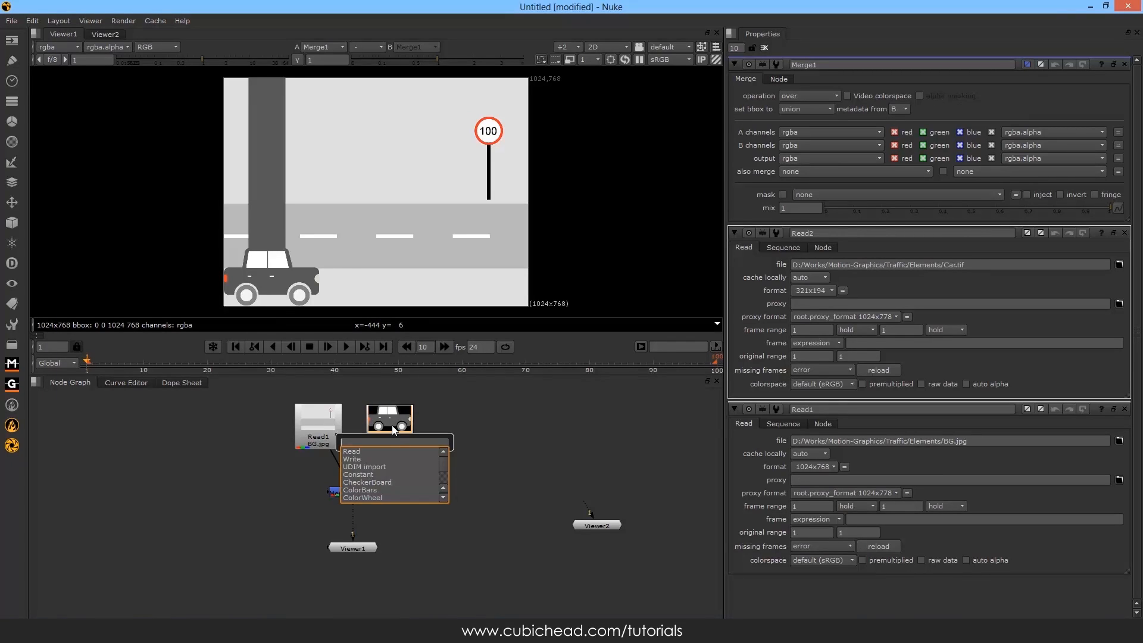
type("trans")
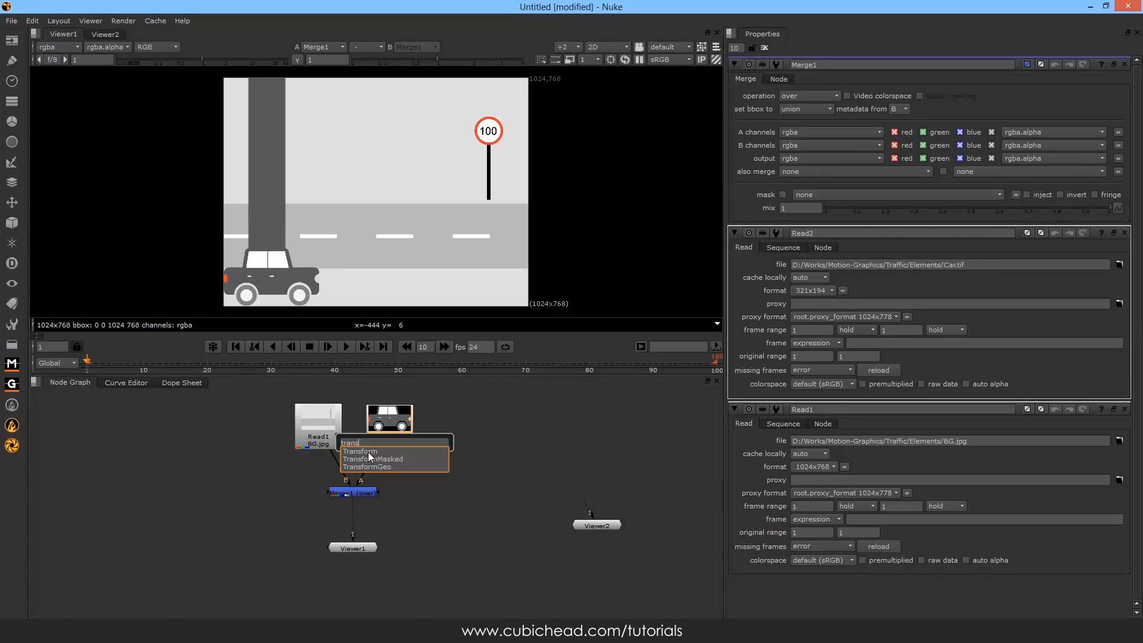
left_click(368, 452)
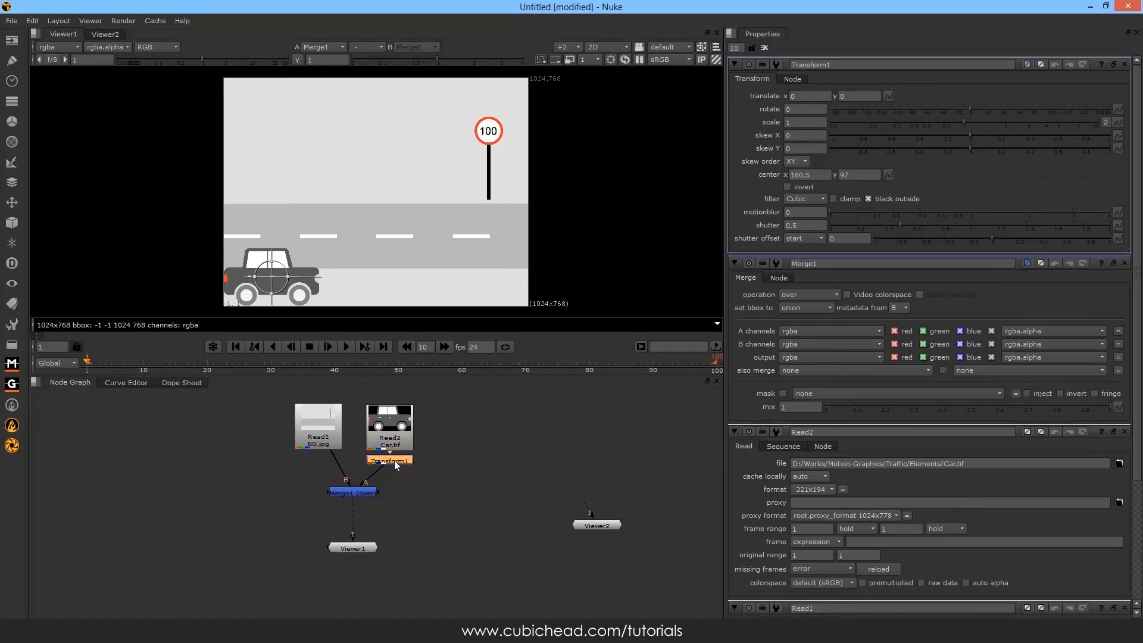
left_click_drag(361, 492, 360, 501)
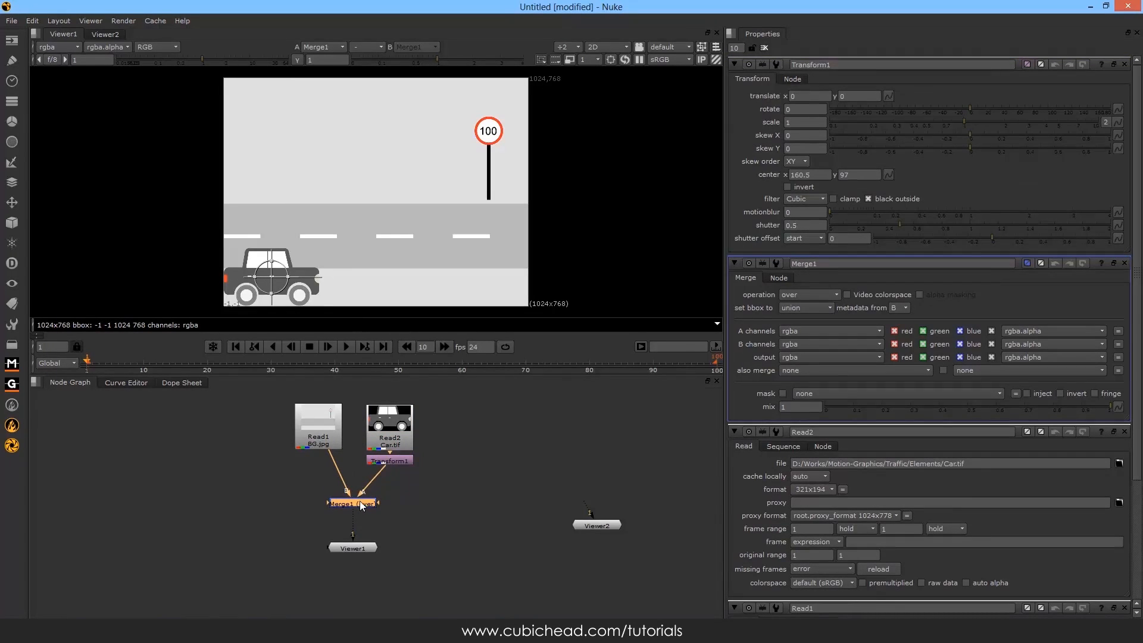
left_click_drag(391, 460, 391, 467)
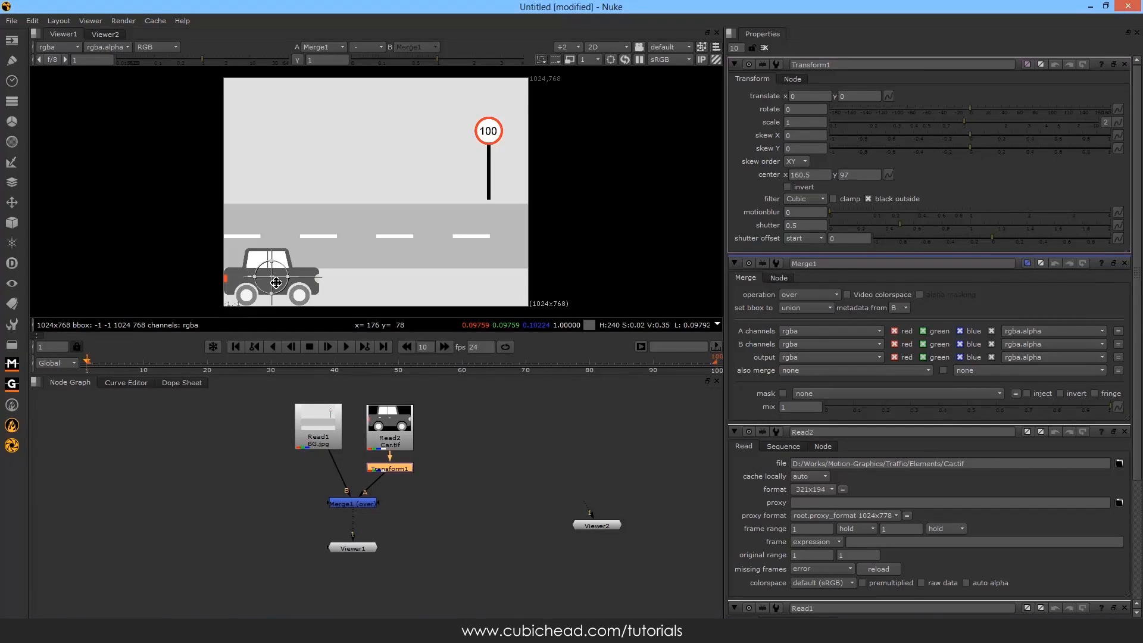
left_click_drag(276, 282, 149, 204)
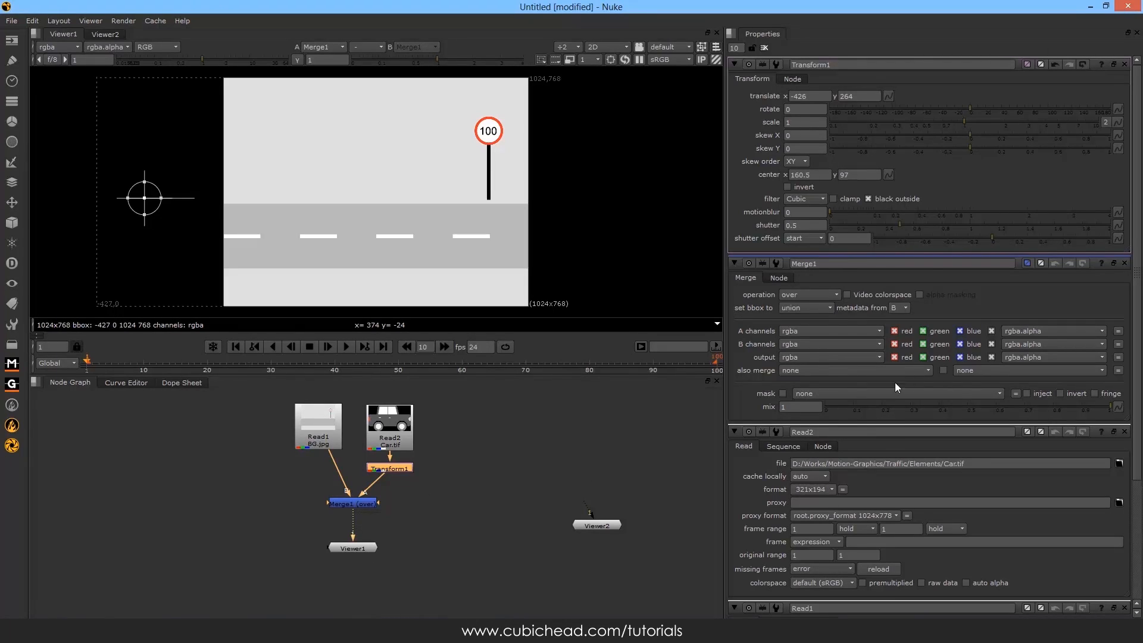
Close all open node properties, and reopen those of the Car.tif Read node and the Transform node
left_click(764, 47)
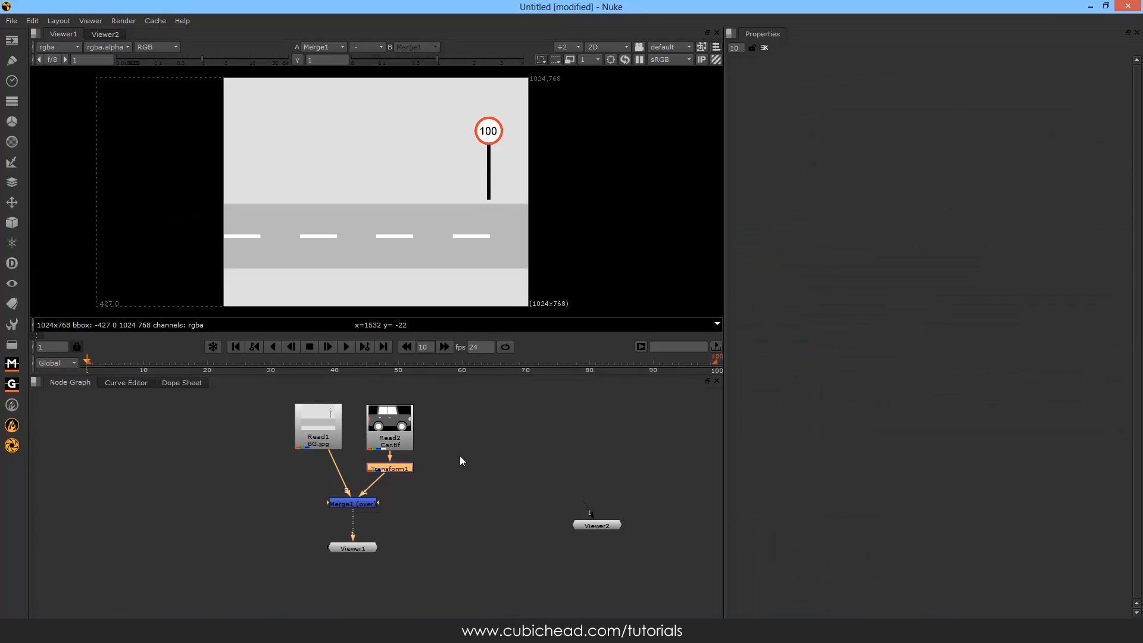
double_click(404, 448)
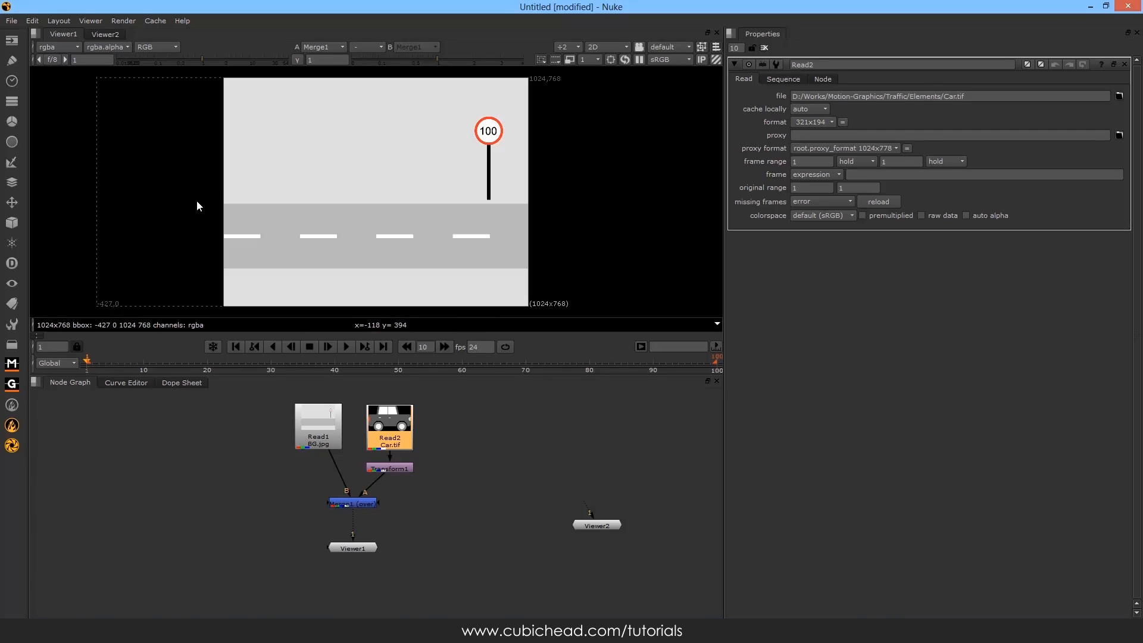
double_click(401, 467)
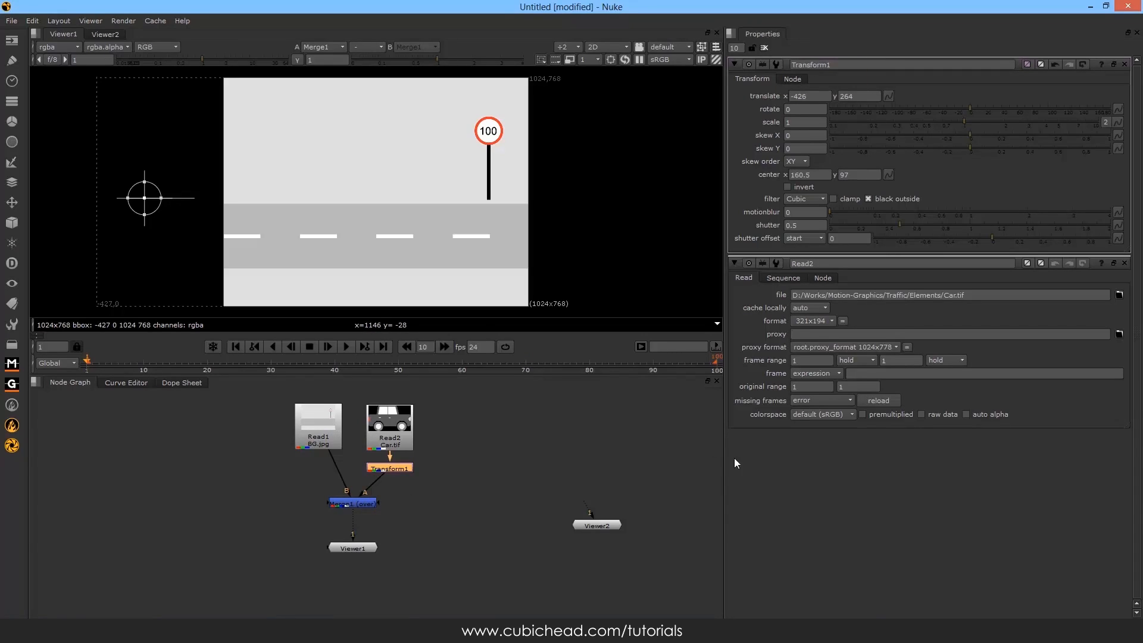
left_click(365, 549)
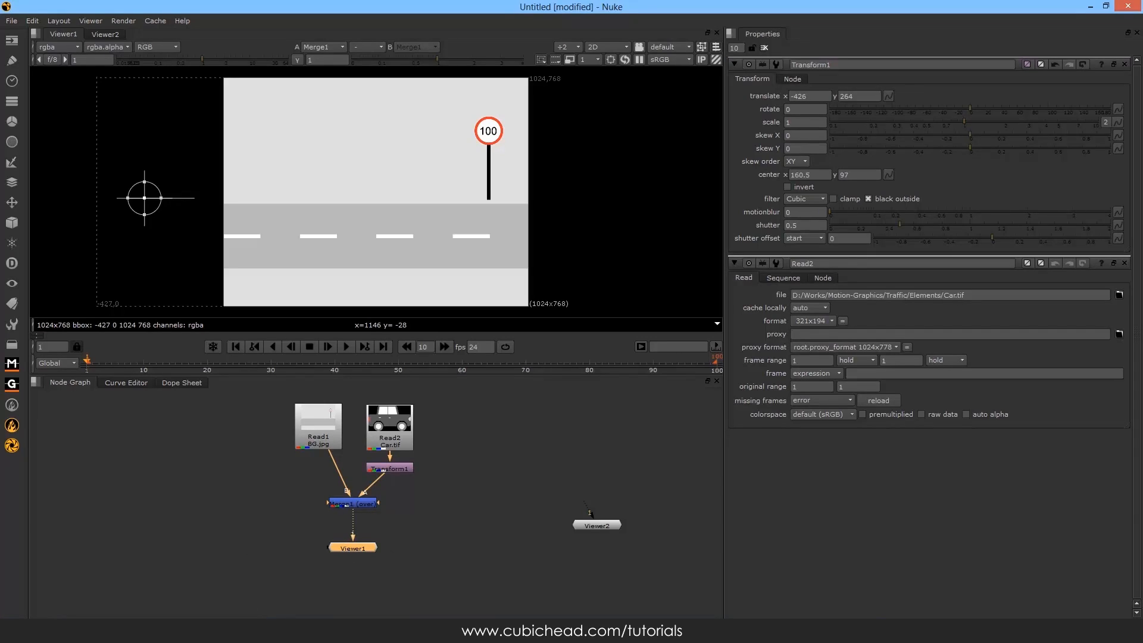
Switch to After Effects, review the Composition Settings of the BG composition, and close them without changes
left_click(262, 631)
left_click(126, 308)
left_click(221, 528)
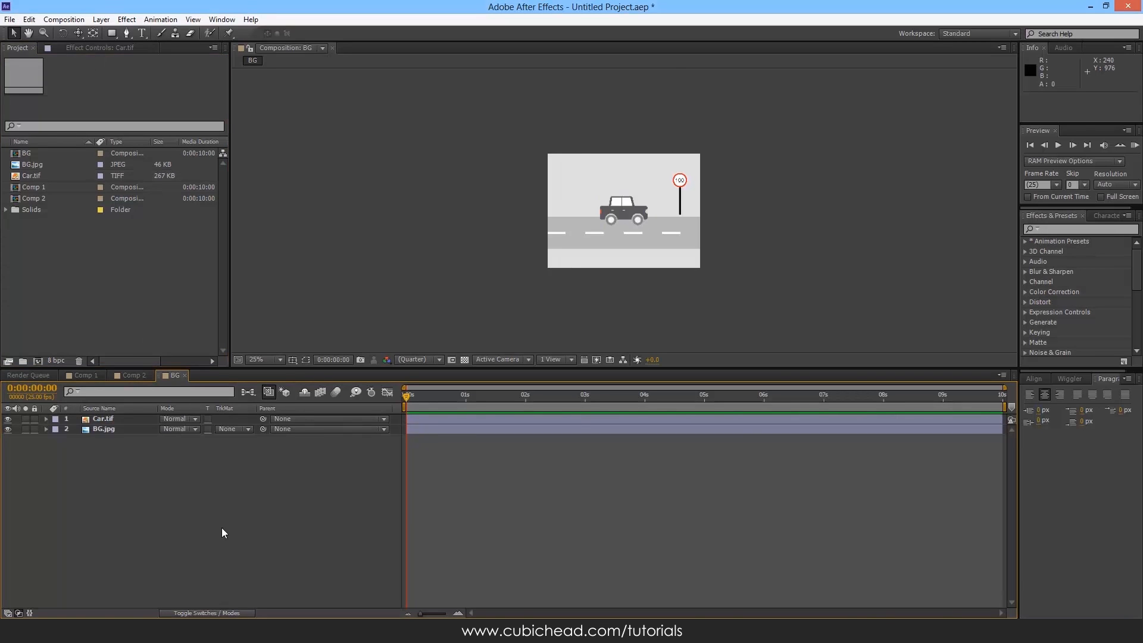
key("ctrl+k")
left_click_drag(908, 182, 694, 209)
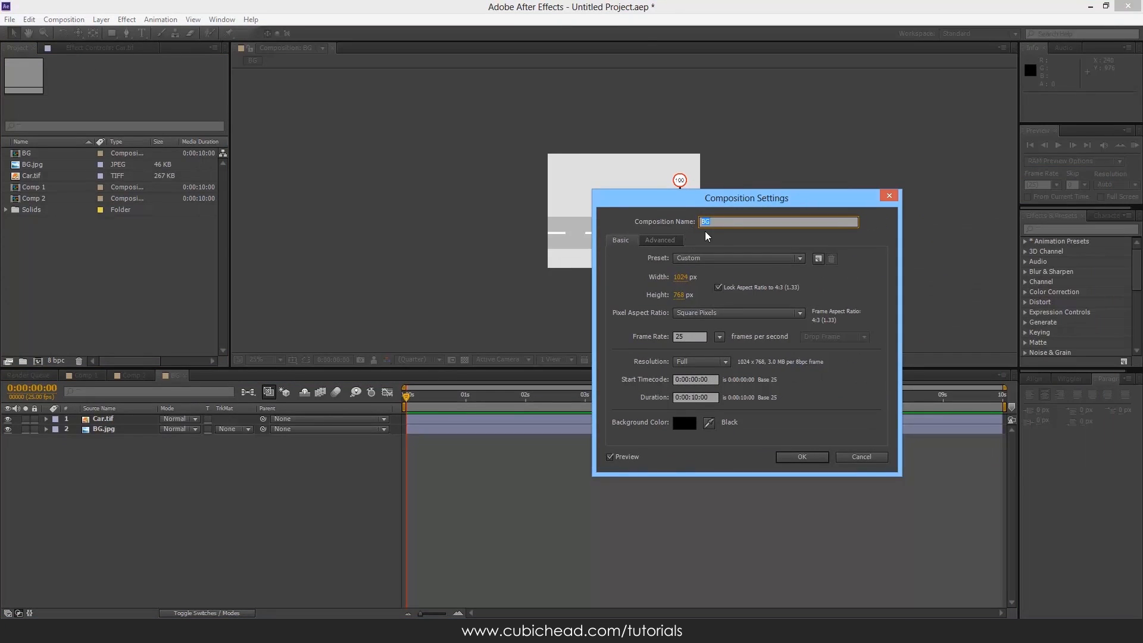
left_click(888, 196)
Switch to Nuke and set the project's full size format to 1024x768 in the Project Settings
key("alt+Tab")
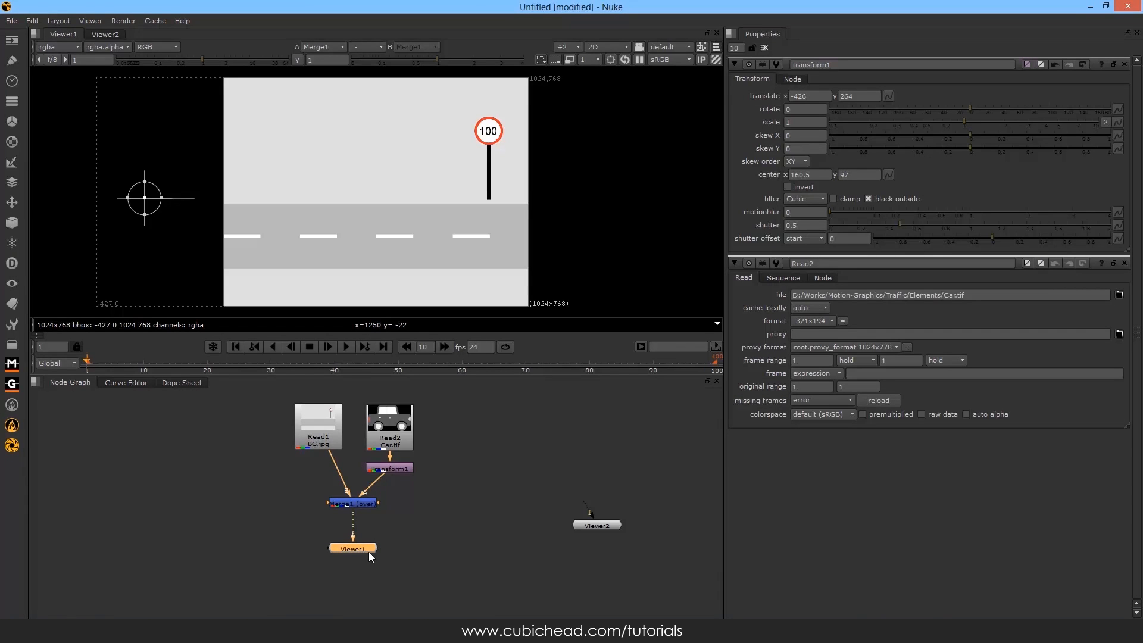
key("s")
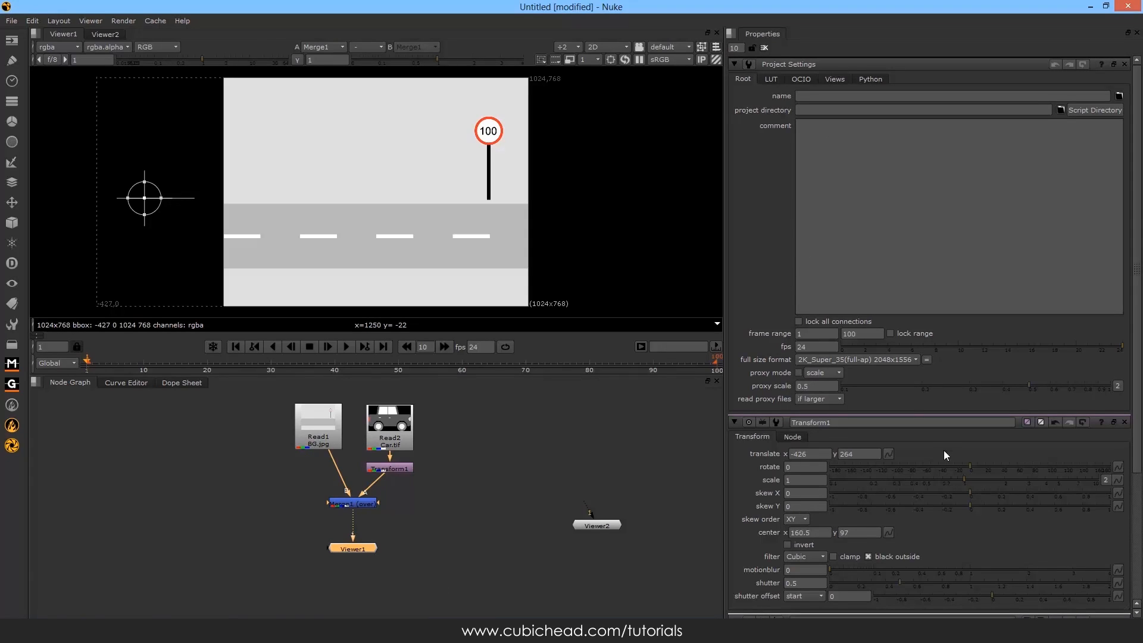
left_click(915, 359)
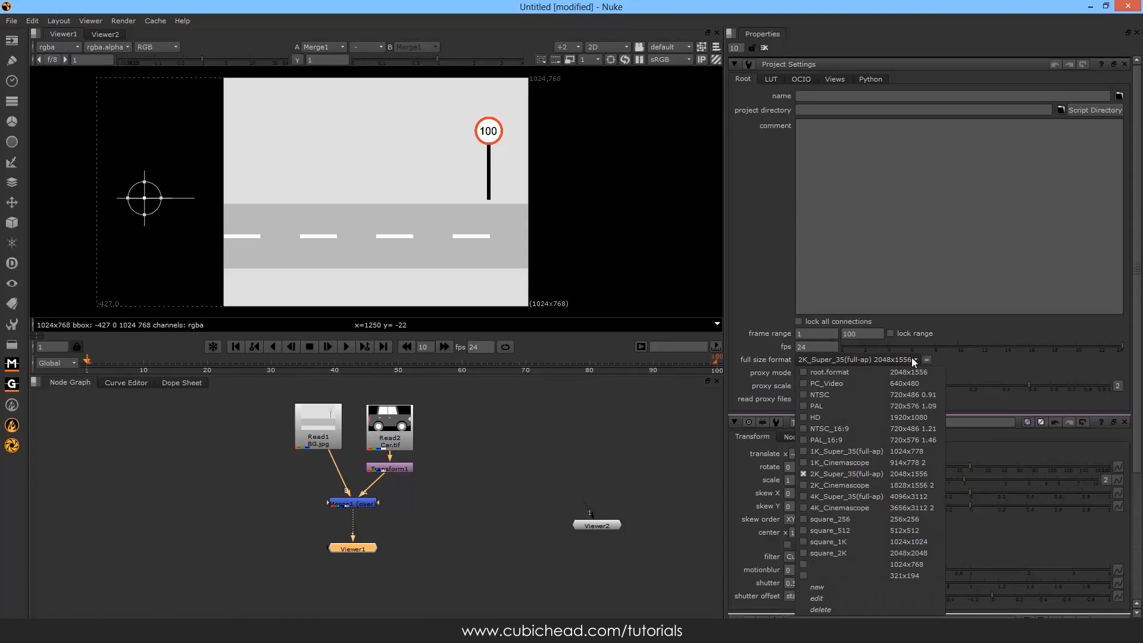
left_click(860, 562)
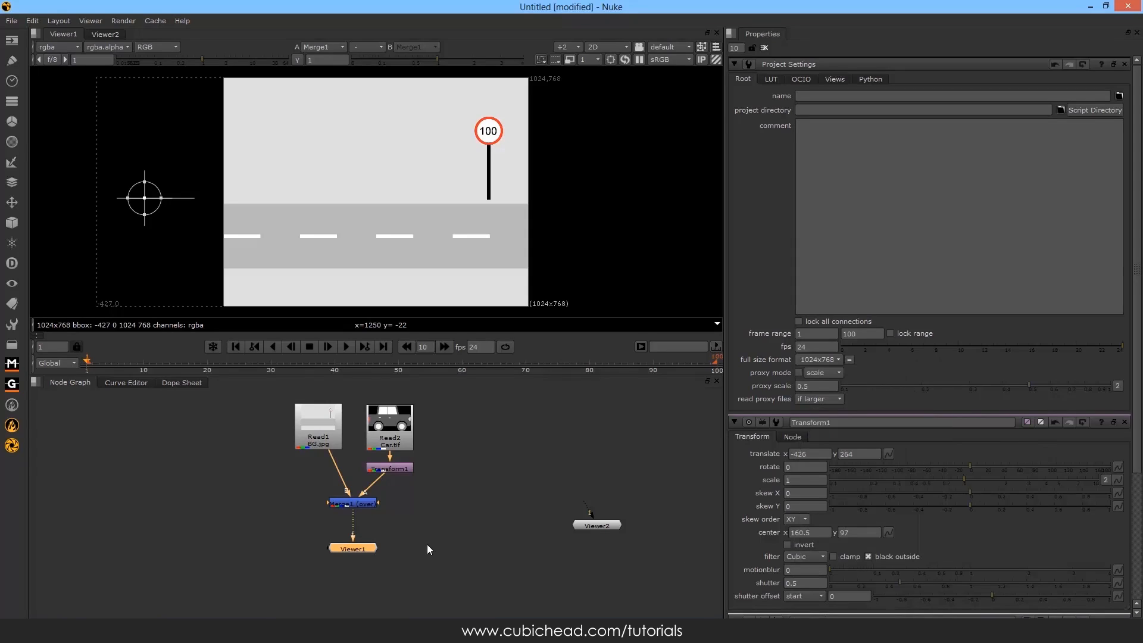
Line Viewer2 up level with Viewer1, and delete the two Read nodes, the Transform node and the Merge node
left_click(320, 439)
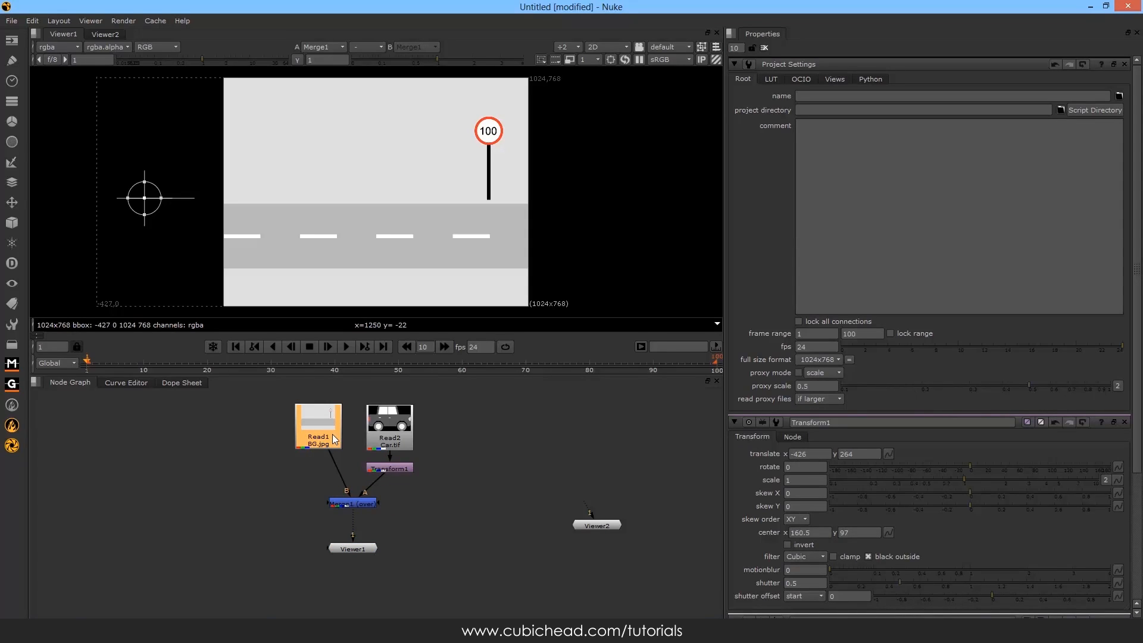
left_click_drag(595, 527, 602, 542)
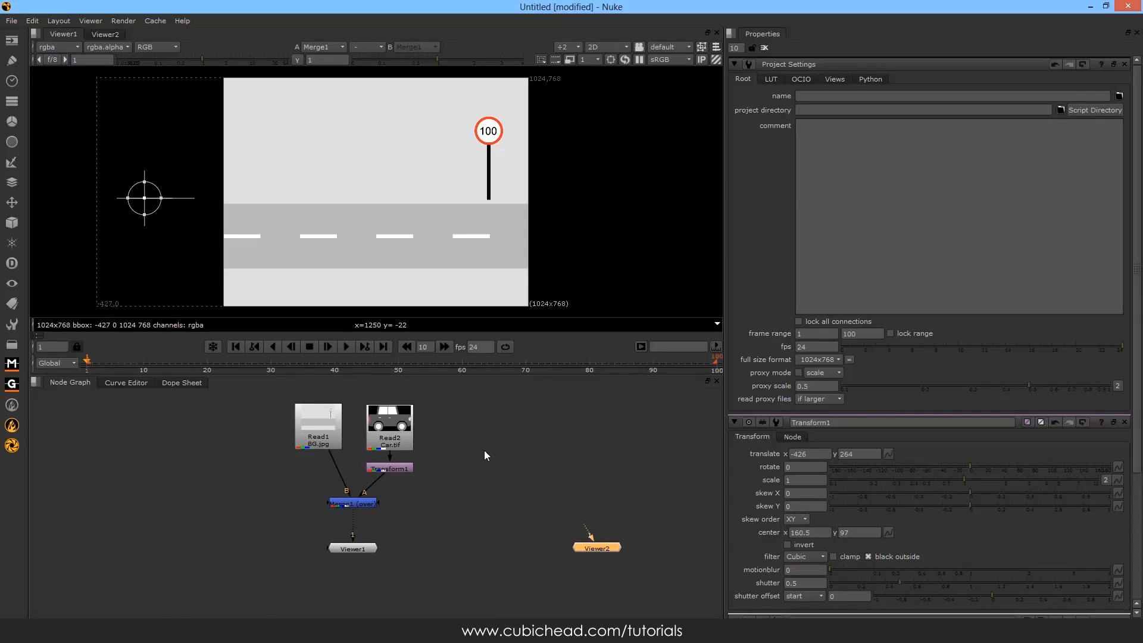
left_click_drag(469, 407, 238, 509)
left_click_drag(249, 389, 485, 524)
key("Delete")
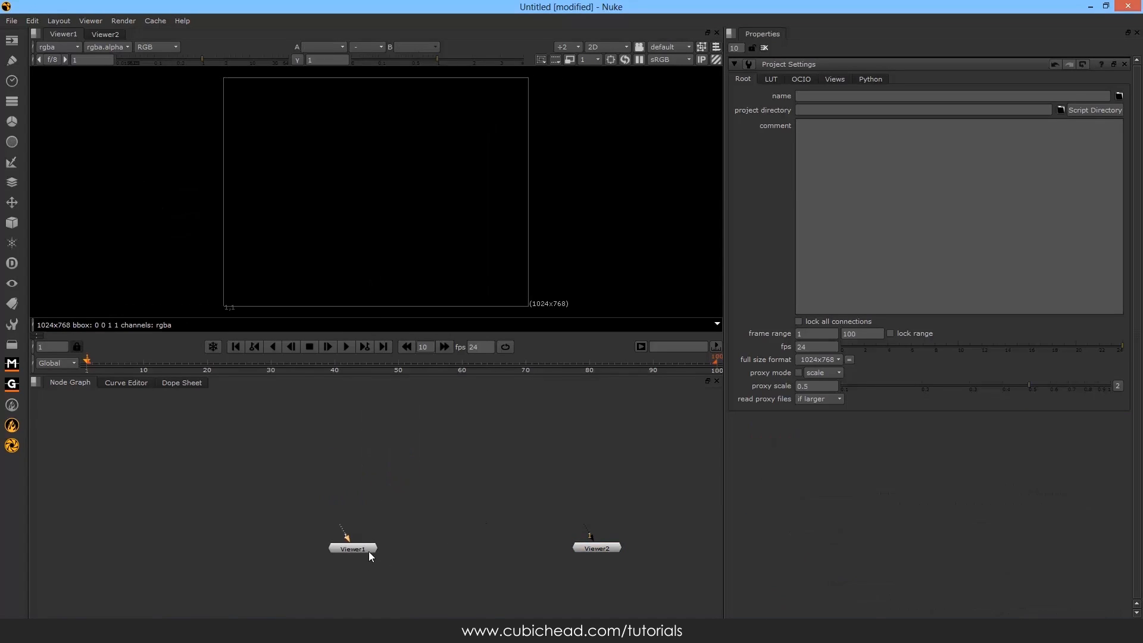
left_click_drag(344, 545, 281, 530)
left_click(427, 555)
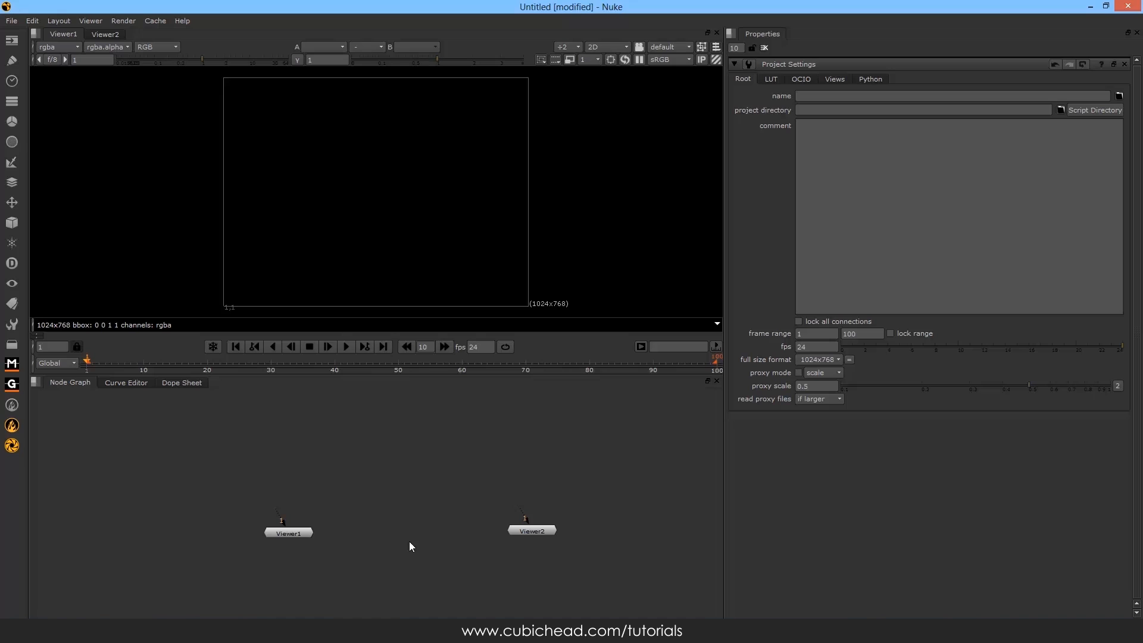
Load BG.jpg and Car.tif from the Traffic/Elements folder as two Read nodes
key("r")
left_click_drag(406, 318, 464, 241)
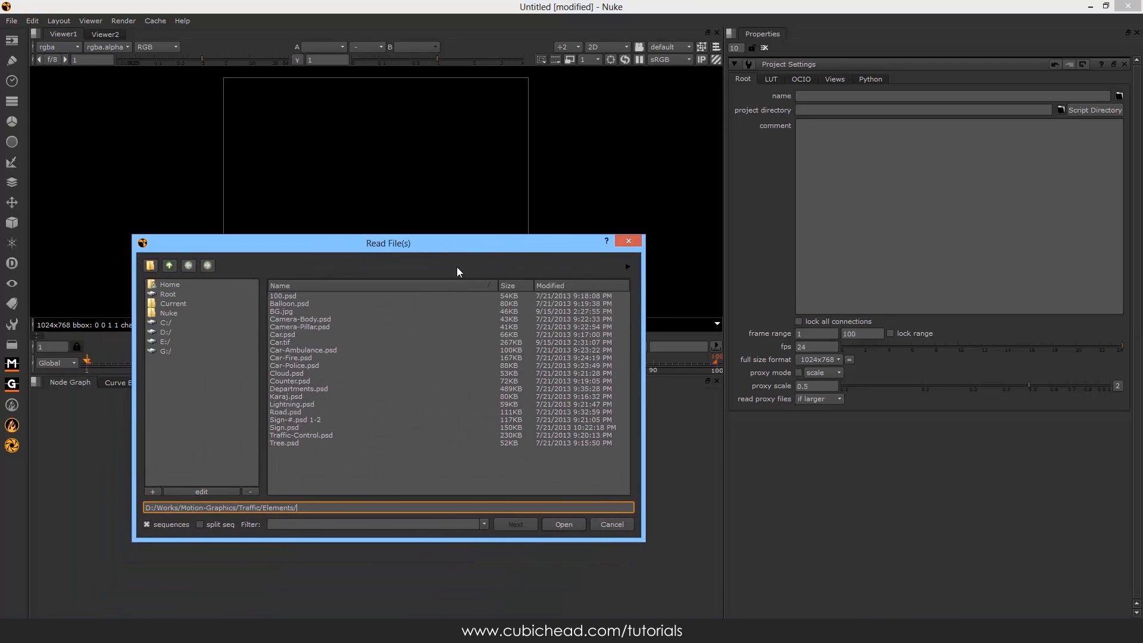
left_click(326, 310)
left_click(304, 342, "ctrl")
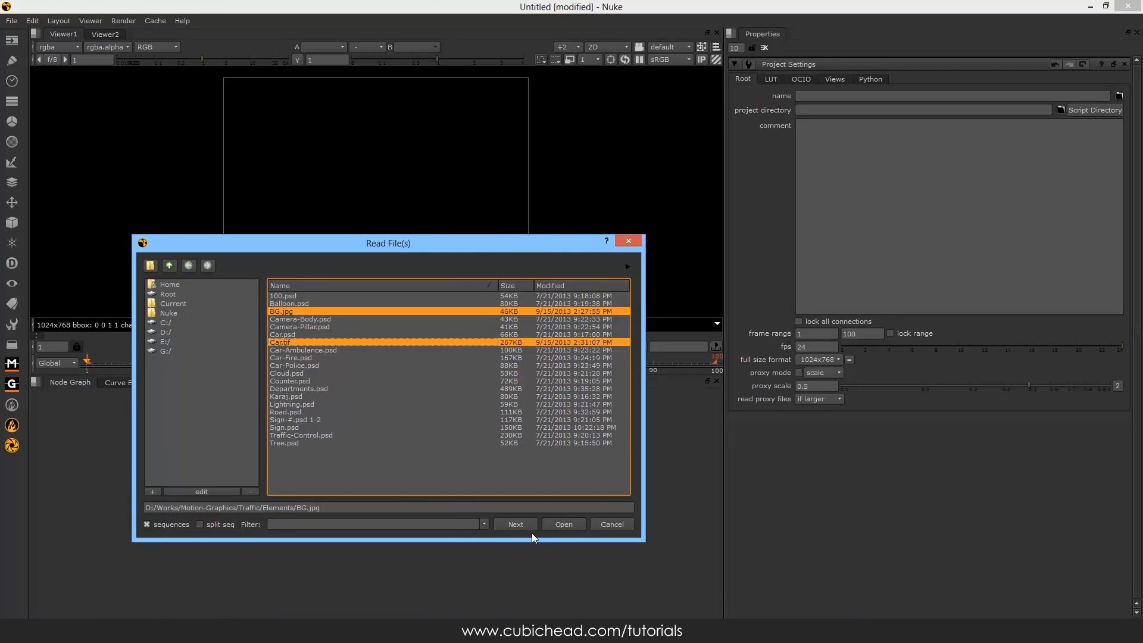
left_click(562, 524)
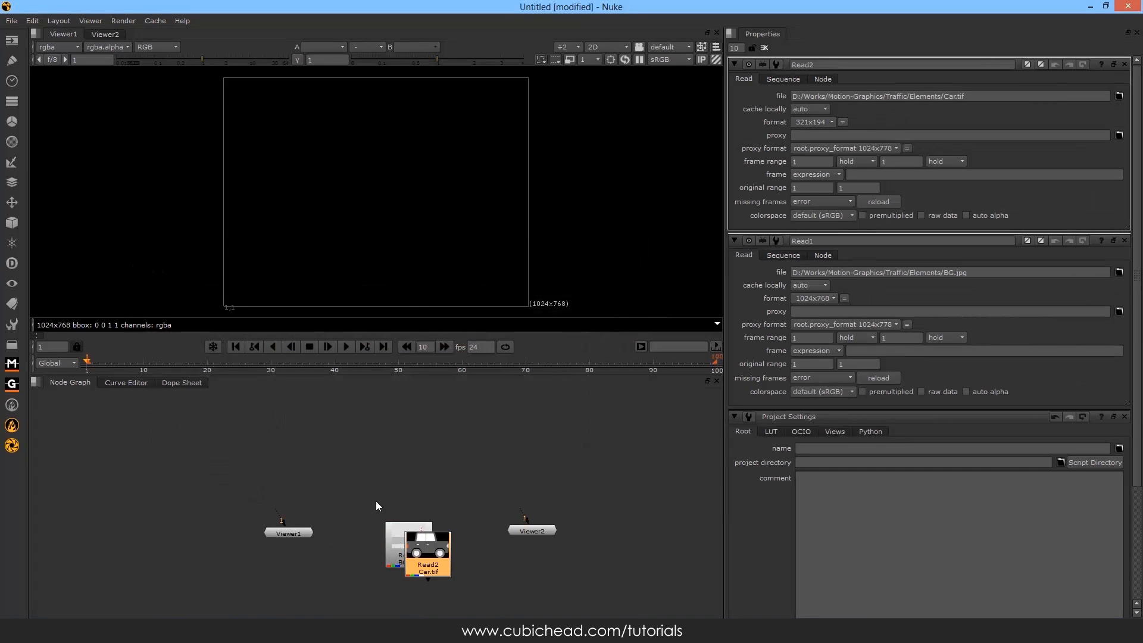
Place the BG.jpg and Car.tif Read nodes side by side above Viewer1, and shift Viewer1 slightly down
left_click_drag(430, 563, 344, 439)
left_click(348, 458)
left_click(262, 438)
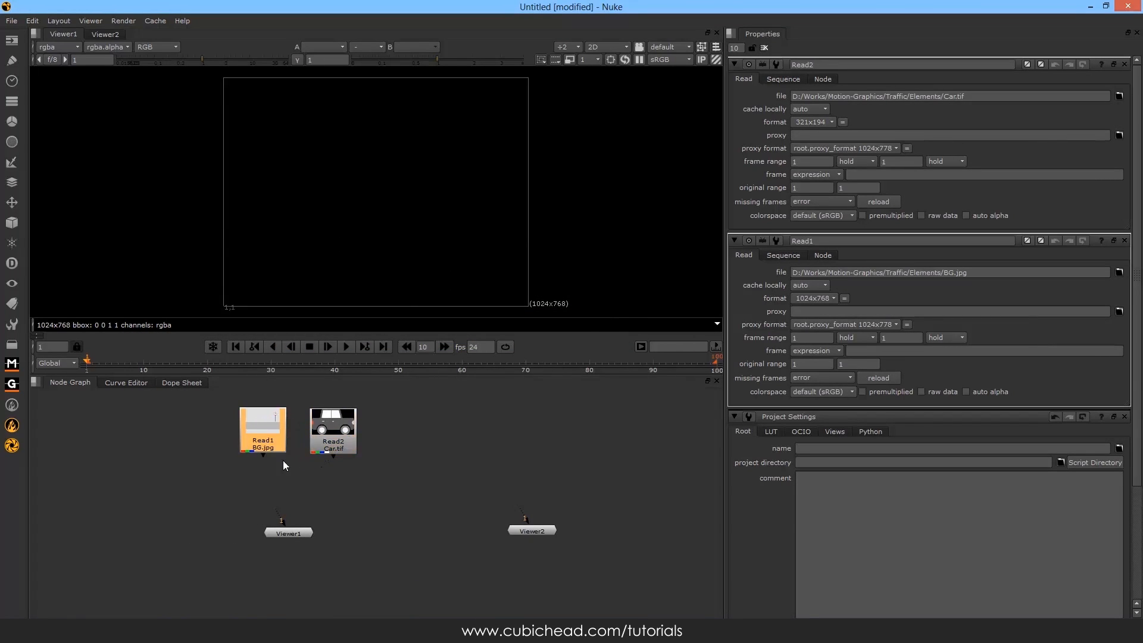
left_click(293, 533)
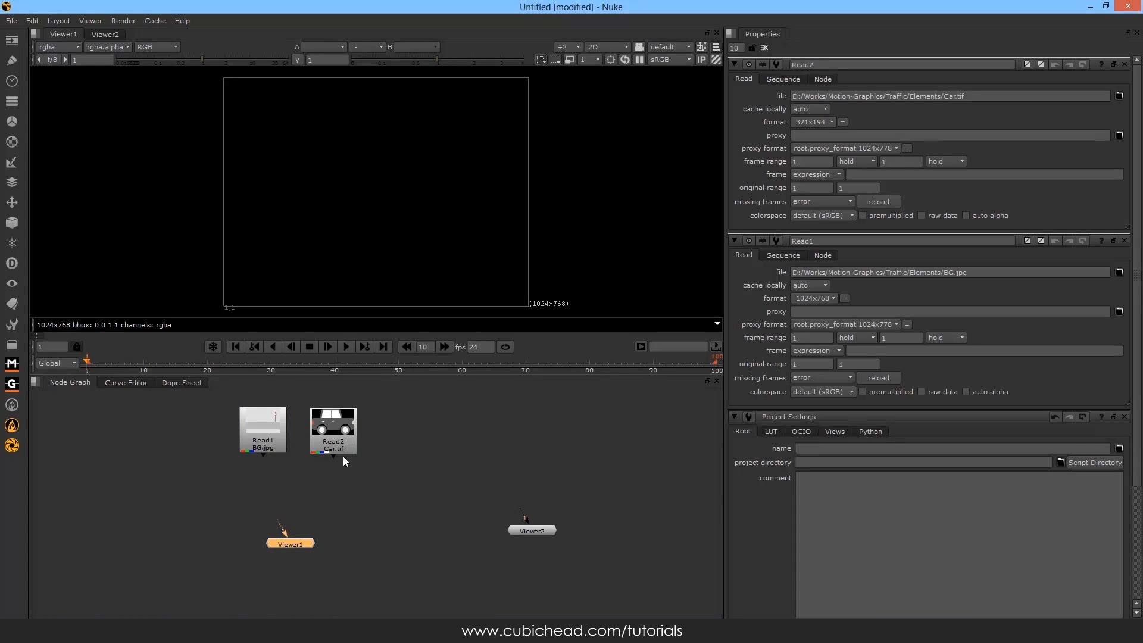
Merge Car.tif over BG.jpg with a Merge node and show the result in Viewer1
left_click(262, 423)
key("m")
left_click_drag(391, 433, 262, 435)
key("1")
left_click(265, 433)
left_click_drag(303, 540, 305, 542)
key("s")
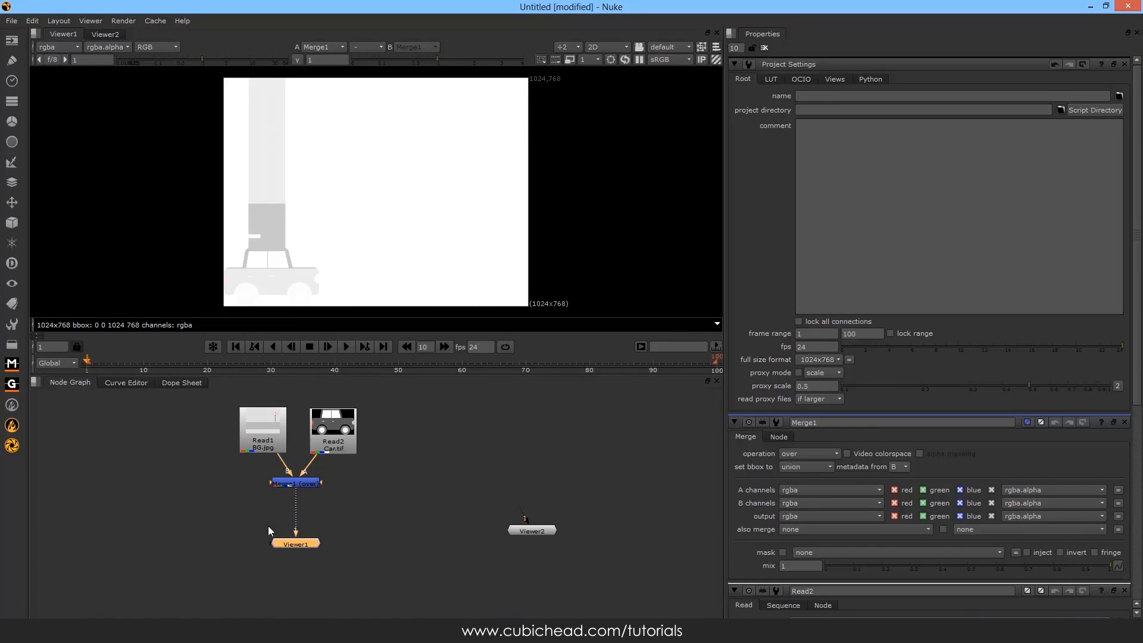
left_click(191, 481)
left_click_drag(295, 484, 294, 494)
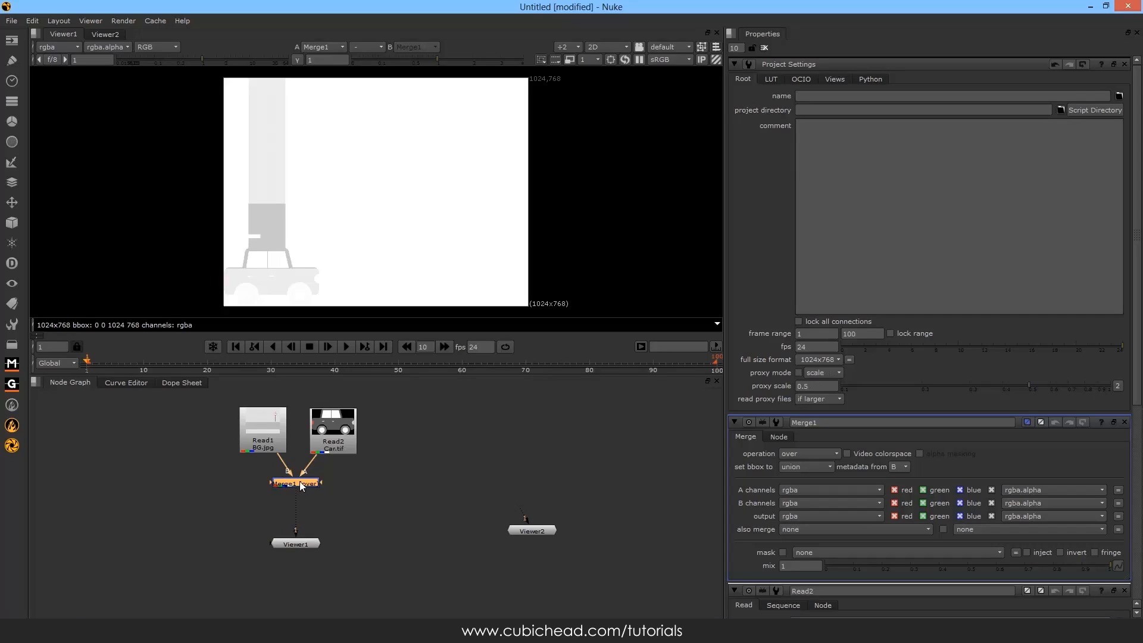
Add a Transform node below the Car Read node and move the car outside the frame's left edge, to translate -426, 250
left_click(334, 430)
key("t")
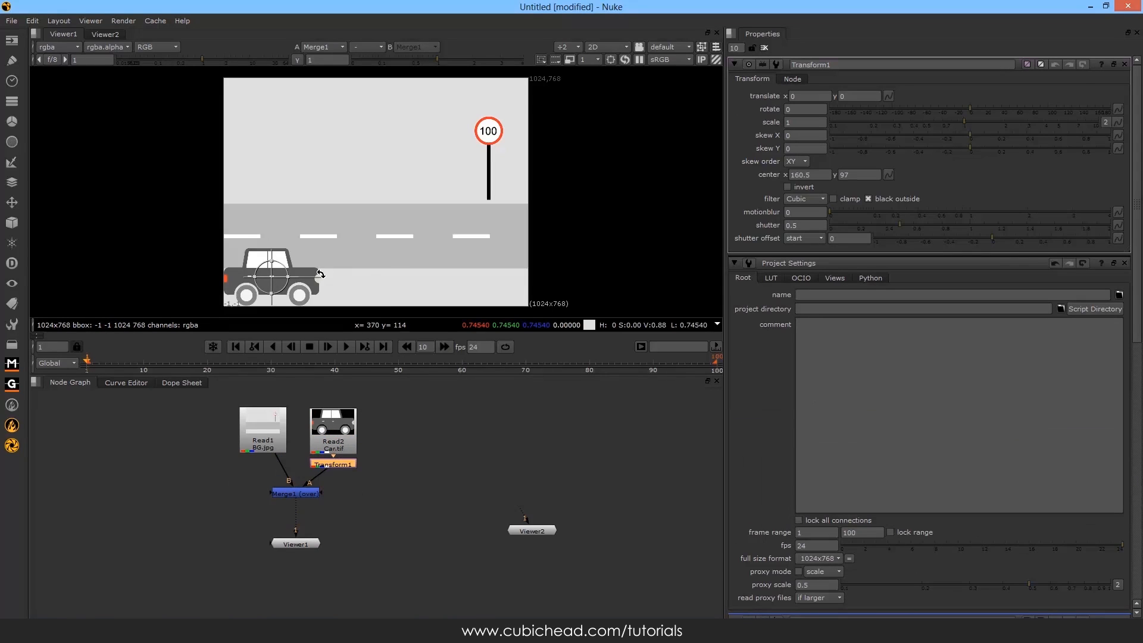
left_click_drag(271, 276, 153, 205)
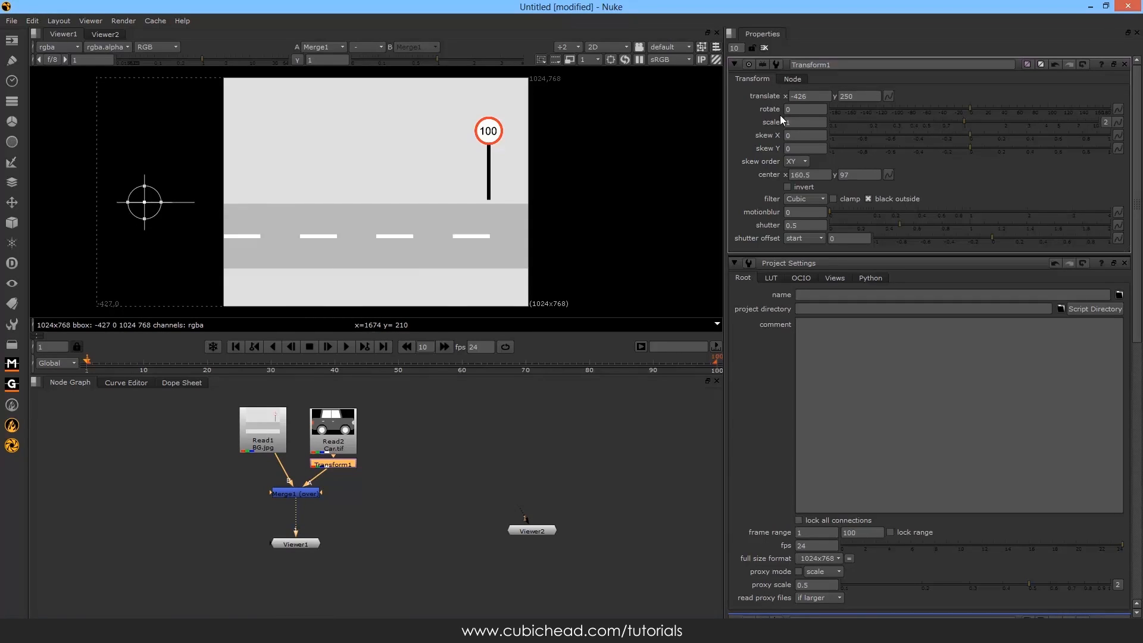
Set a keyframe on the Transform node's translate x at -426 on frame 1
right_click(792, 97)
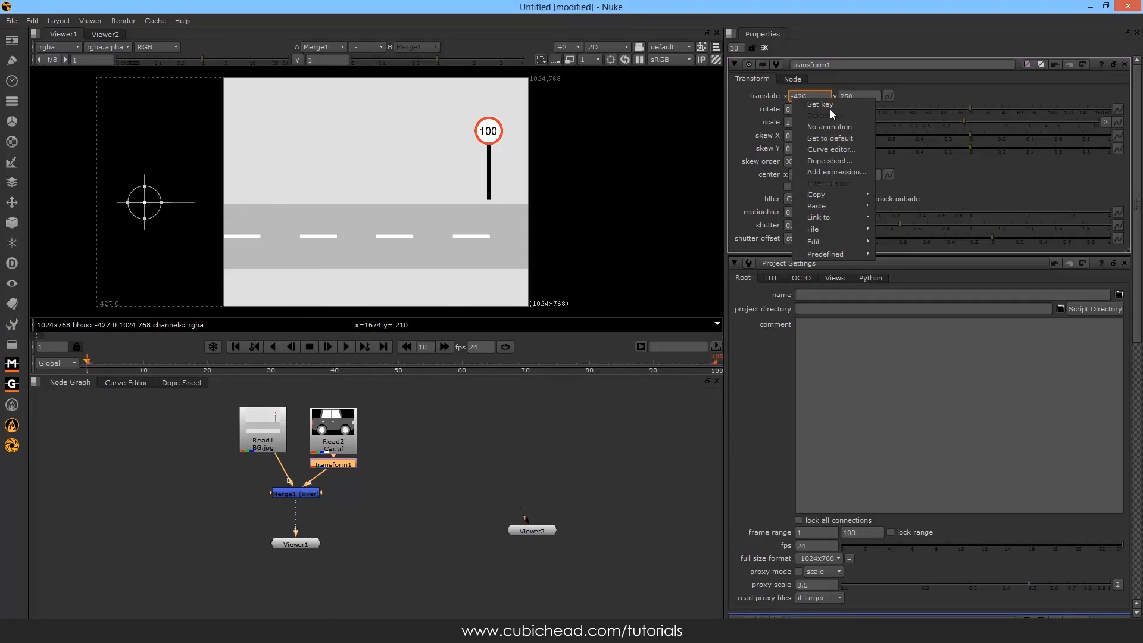
key("Escape")
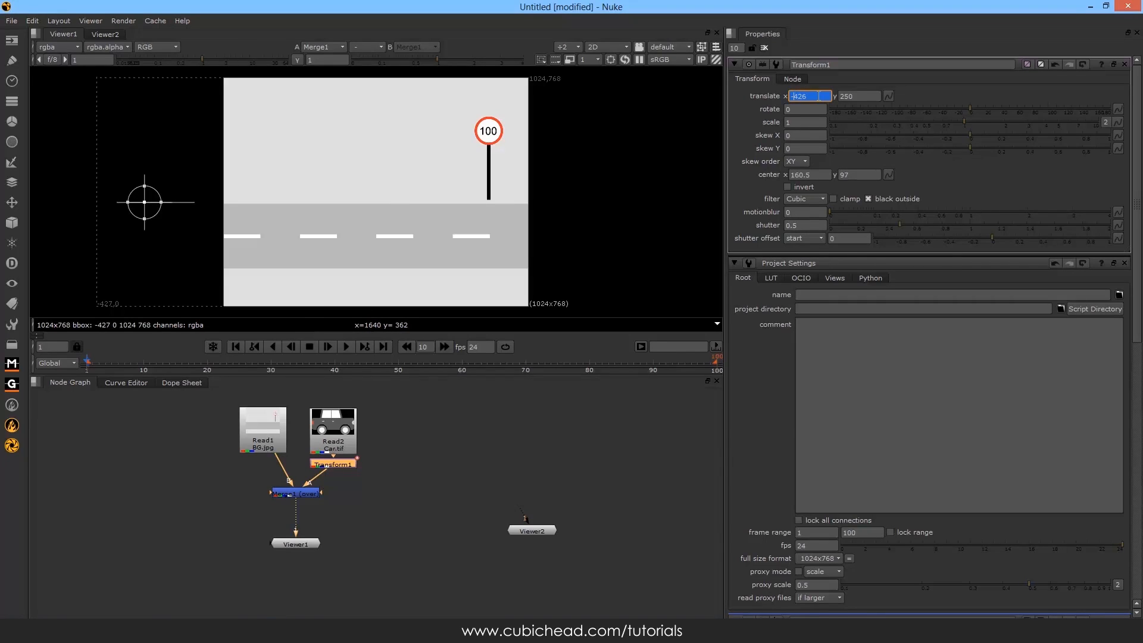
middle_click_drag(792, 92, 940, 97)
key("ctrl+z")
Keyframe translate x at 1126 on frame 99 so the car leaves past the frame's right edge, and go to frame 100
left_click_drag(92, 364, 680, 371)
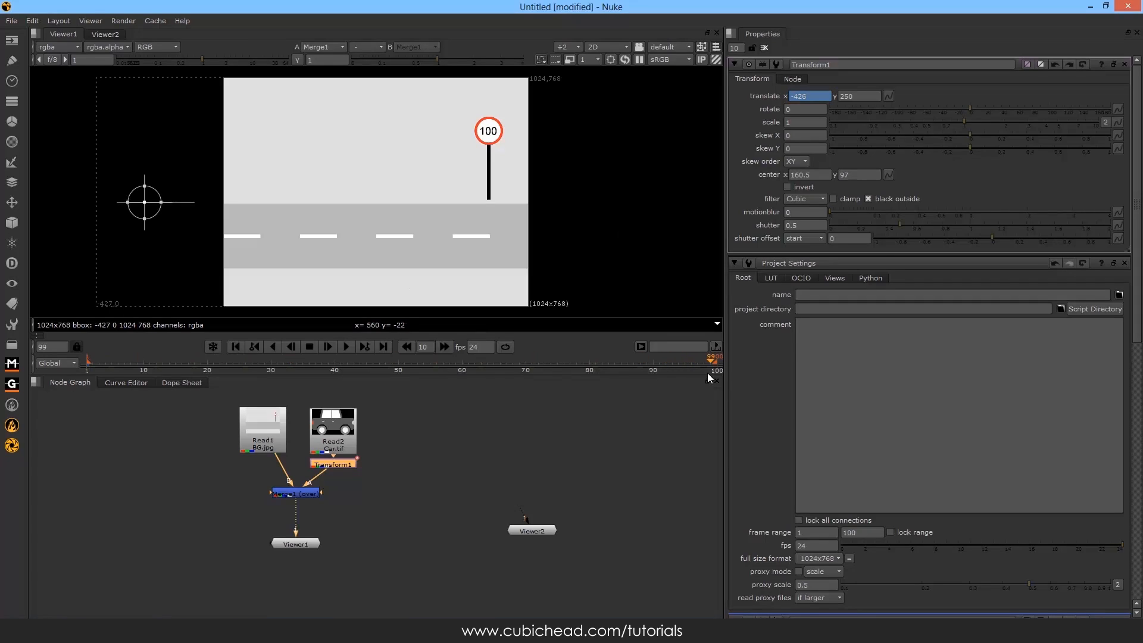
left_click(795, 96)
middle_click_drag(797, 97, 876, 97)
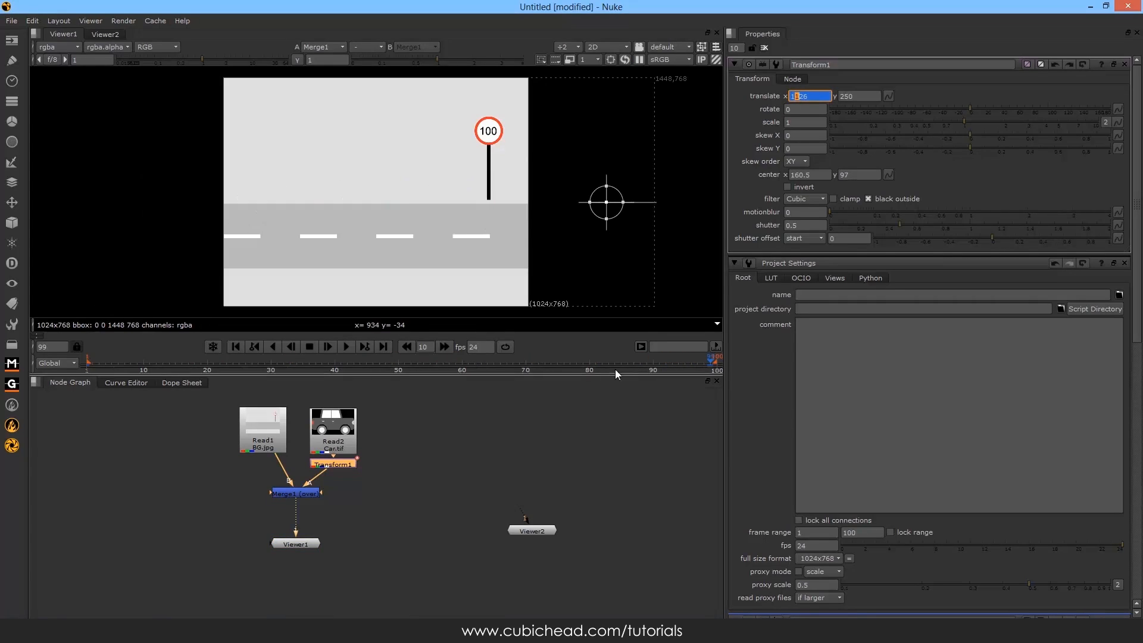
type("-426")
key("Return")
key("ctrl+z")
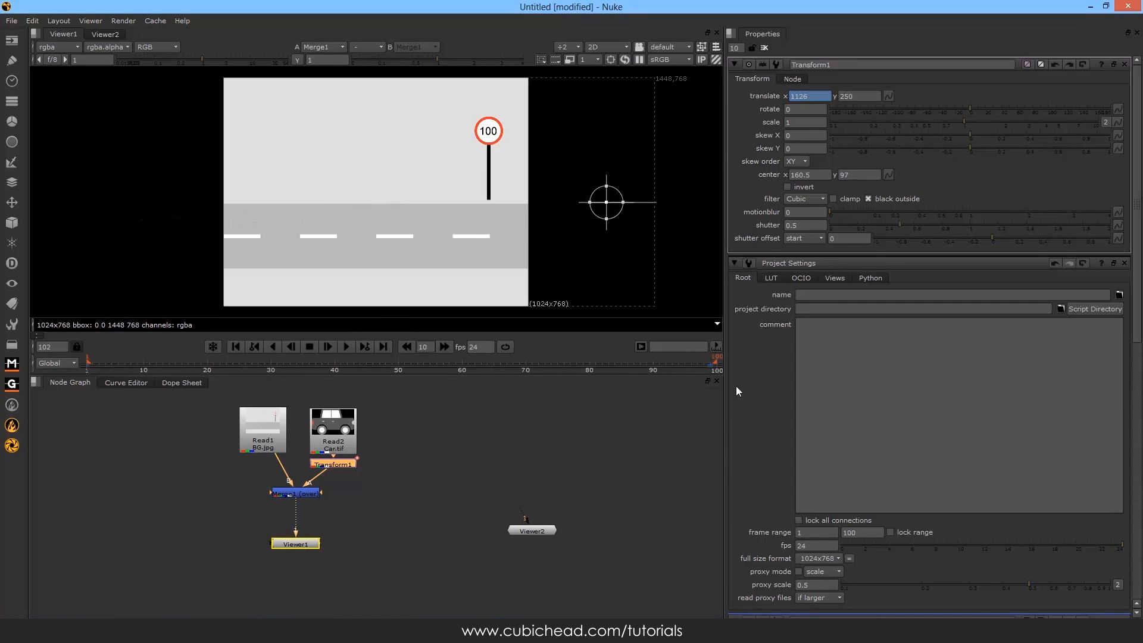
mouse_move(709, 383)
left_mouse_down()
mouse_move(355, 383)
mouse_move(335, 369)
mouse_move(713, 377)
left_mouse_up()
Space out the Transform, Merge and Viewer1 nodes to open a gap between Merge and Viewer1
left_click_drag(313, 492, 305, 505)
left_click(337, 464)
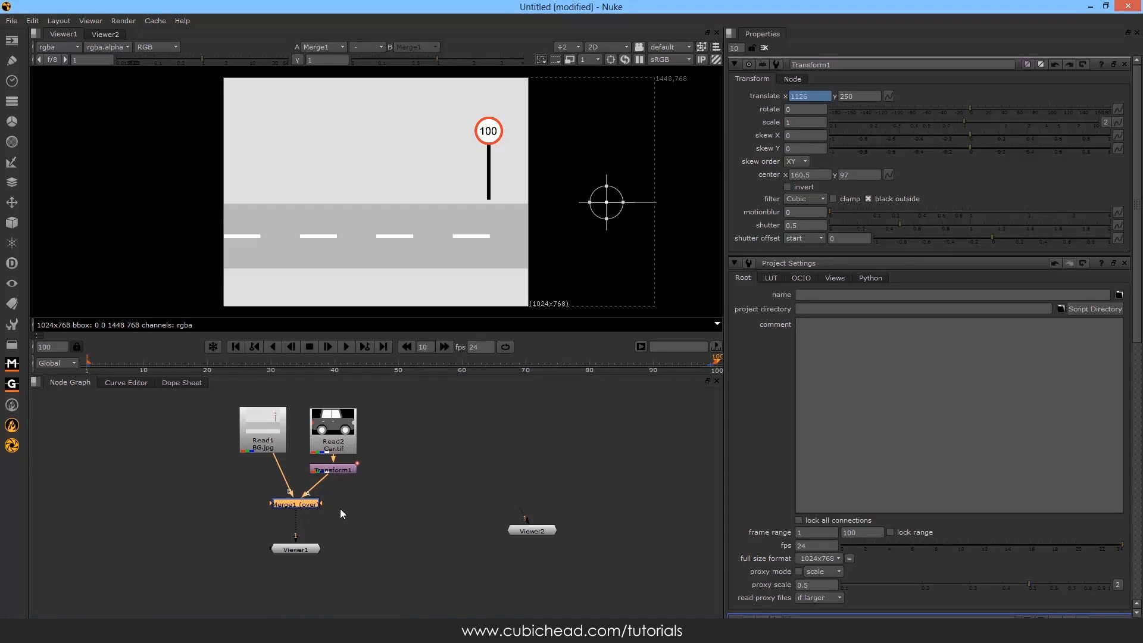
left_click_drag(317, 549, 315, 553)
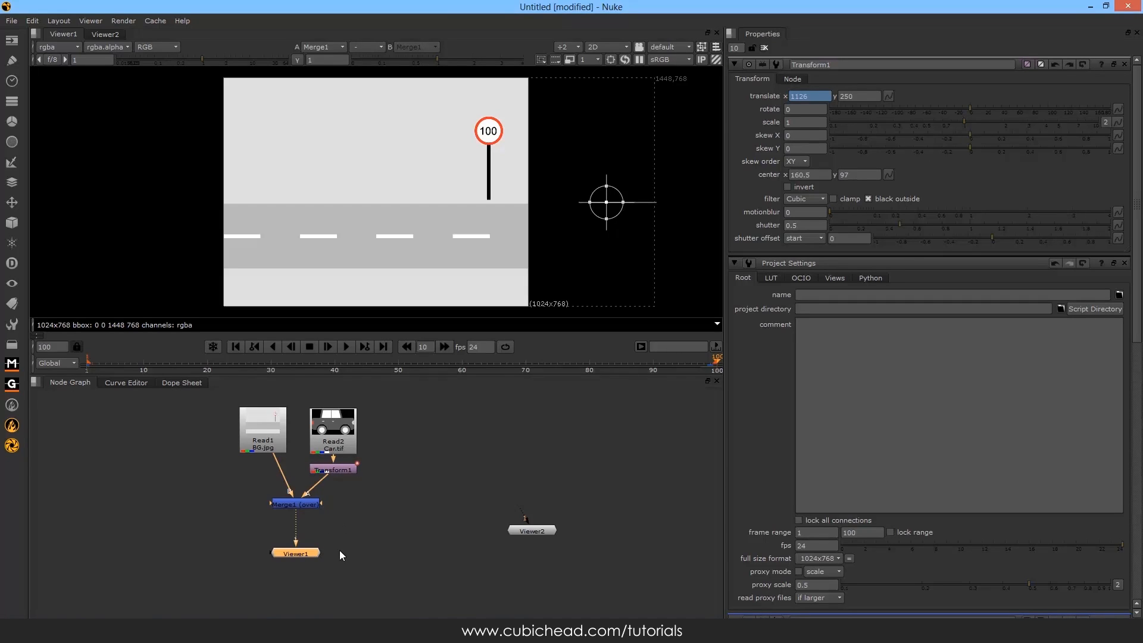
left_click(293, 506)
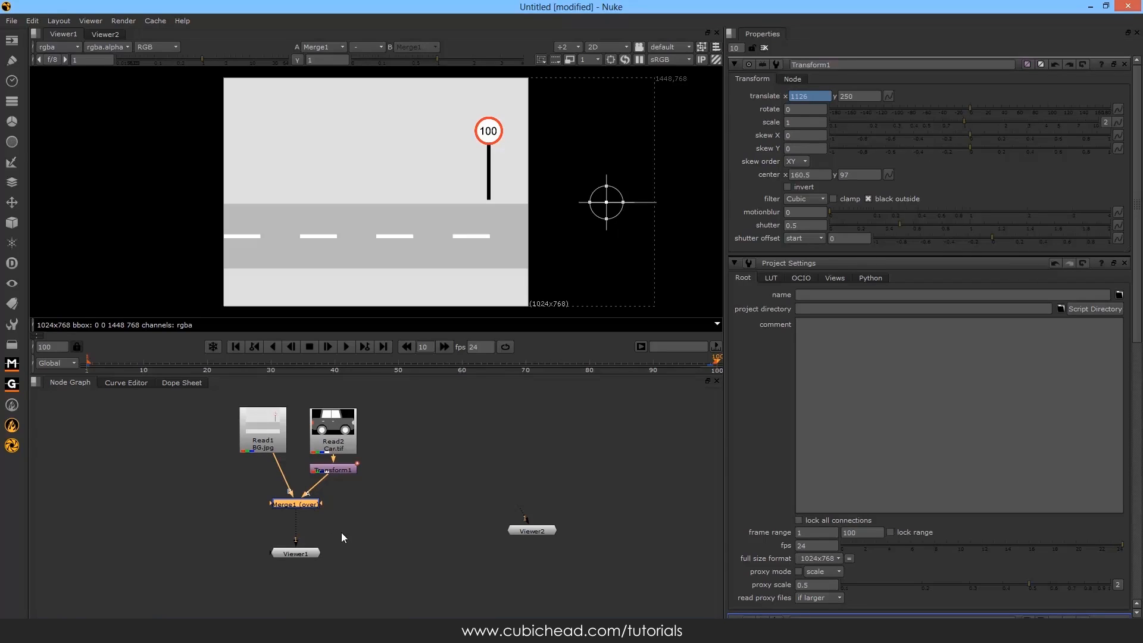
left_click(339, 517)
Insert a Write node after the Merge node and set its output file to D:/Works/testRender_Nuke.mov
left_click(299, 505)
key("w")
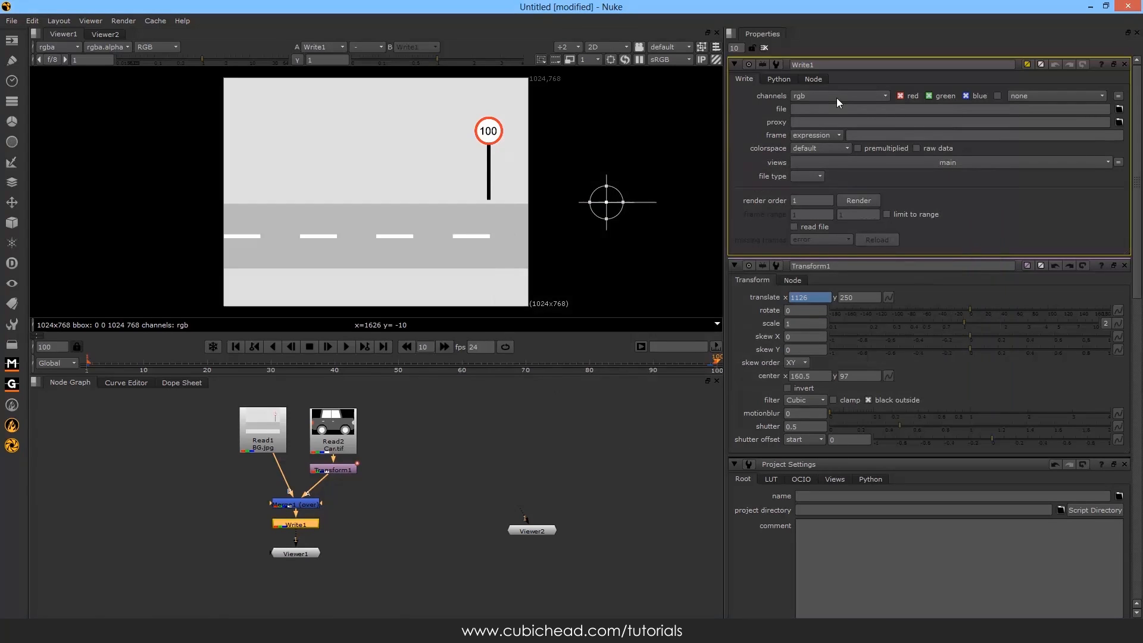
left_click(1119, 109)
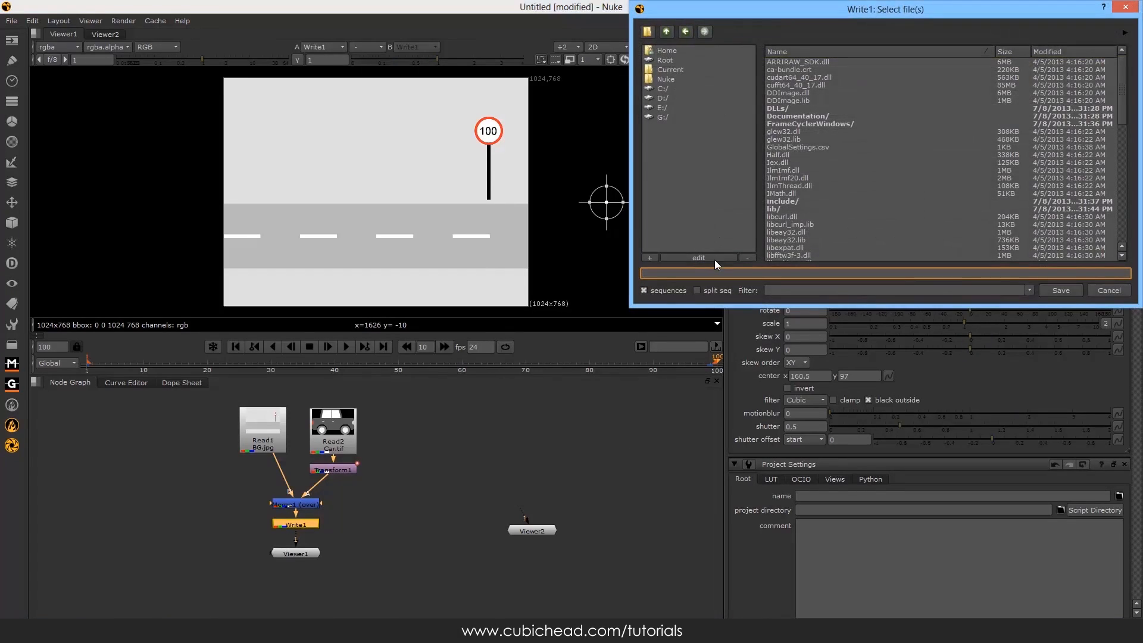
left_click(673, 100)
double_click(780, 156)
left_click(733, 273)
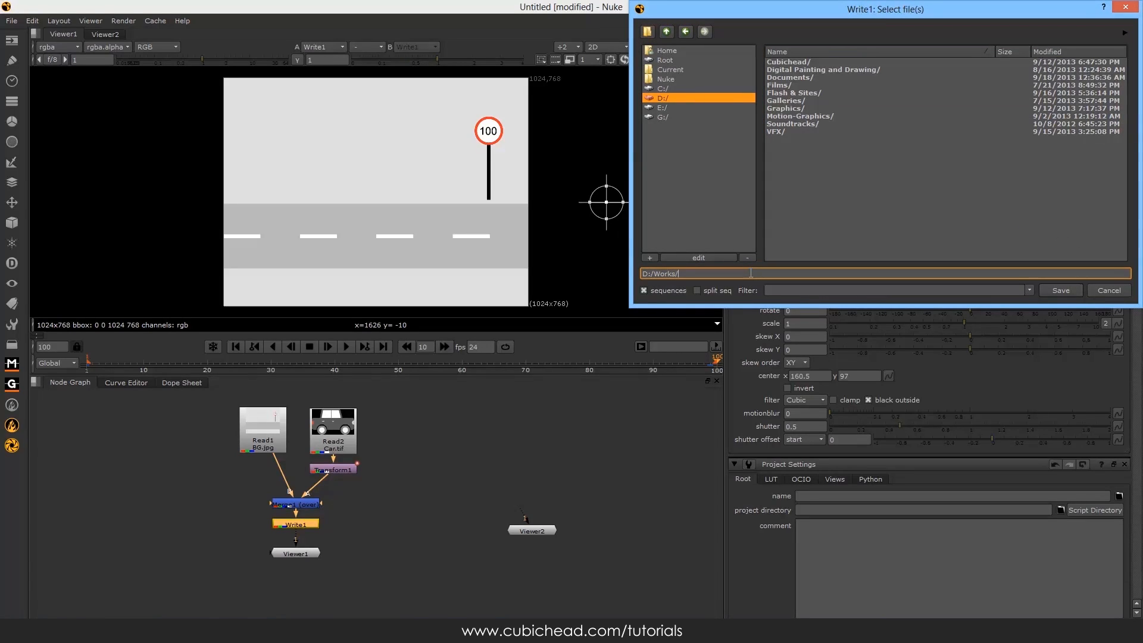
type("testRender")
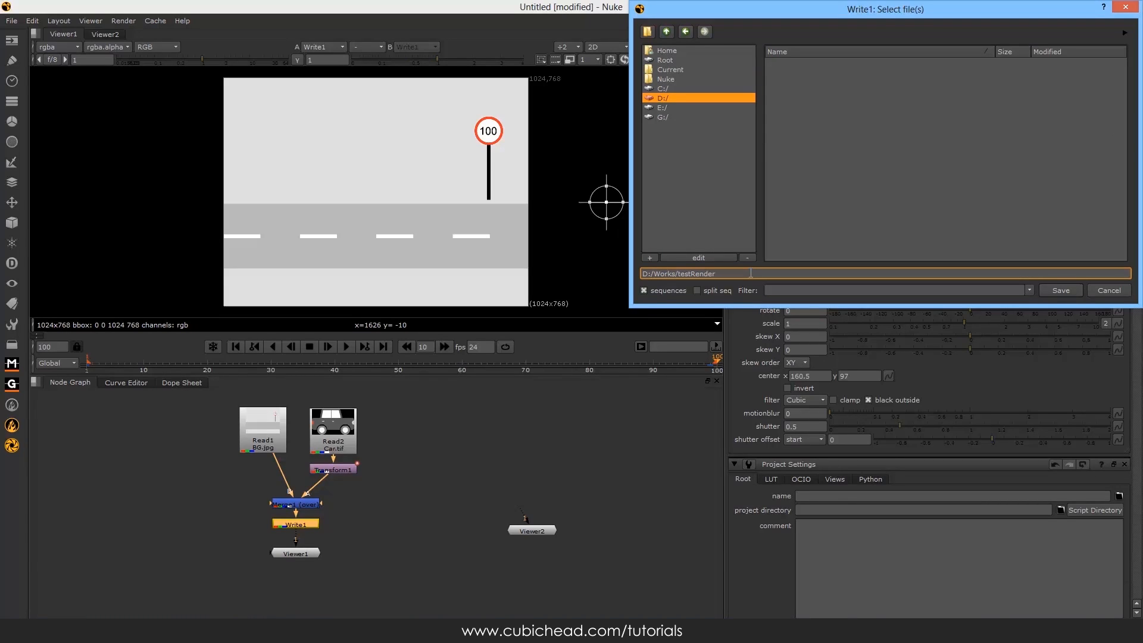
type("_Nuke.mov")
left_click(1066, 288)
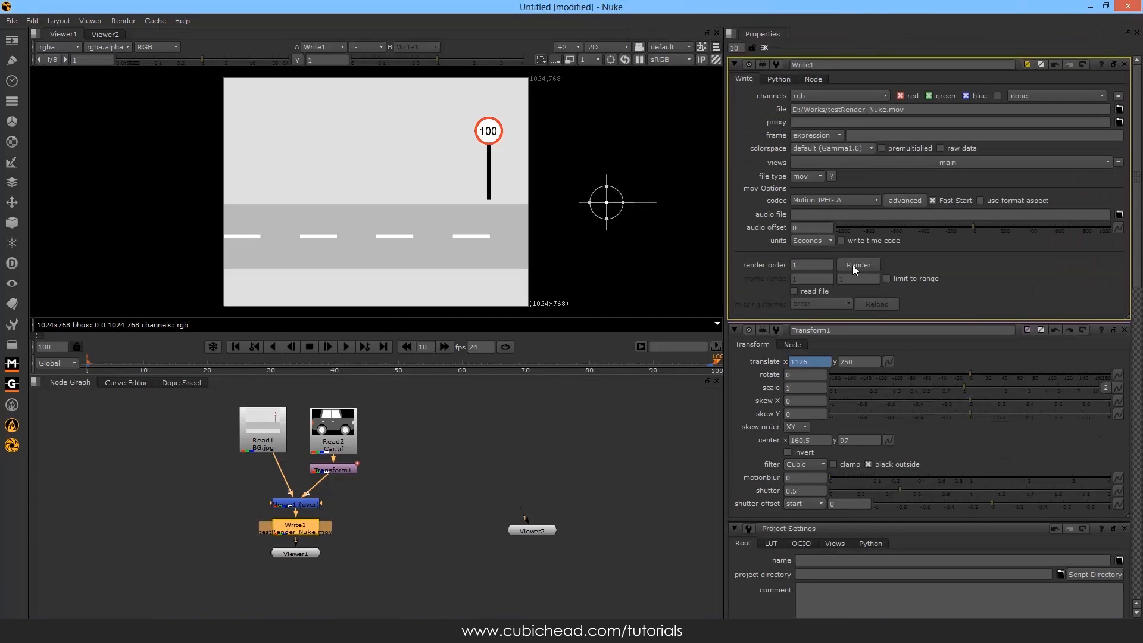
Render the Write node's movie for frames 1-100
left_click(853, 266)
left_click_drag(852, 219, 680, 219)
left_click(730, 246)
type("1-100")
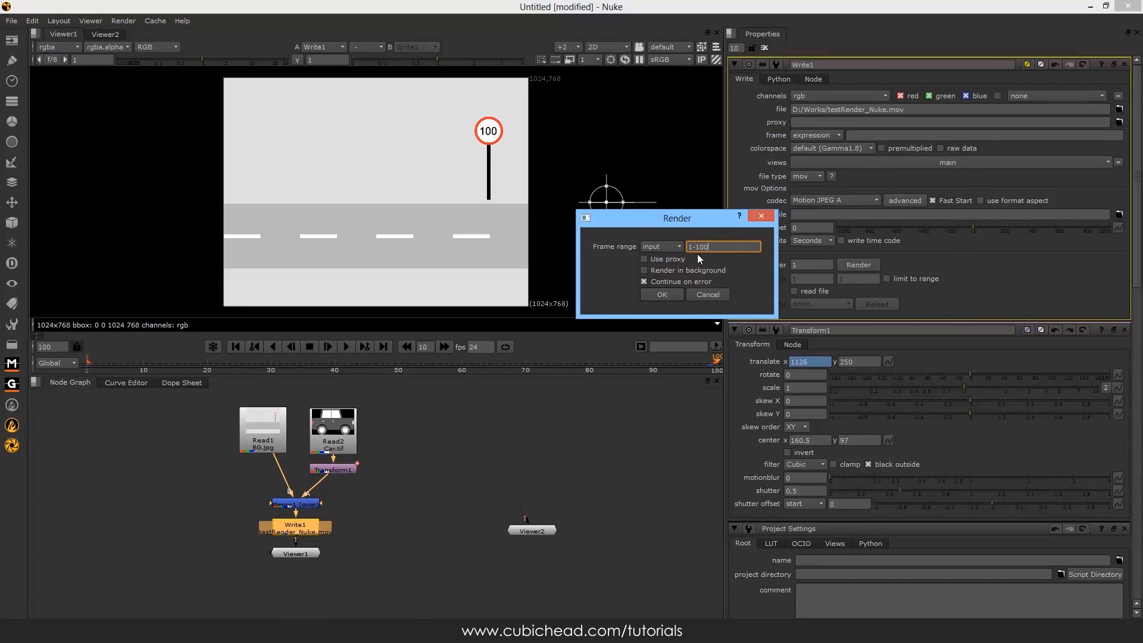
left_click(660, 296)
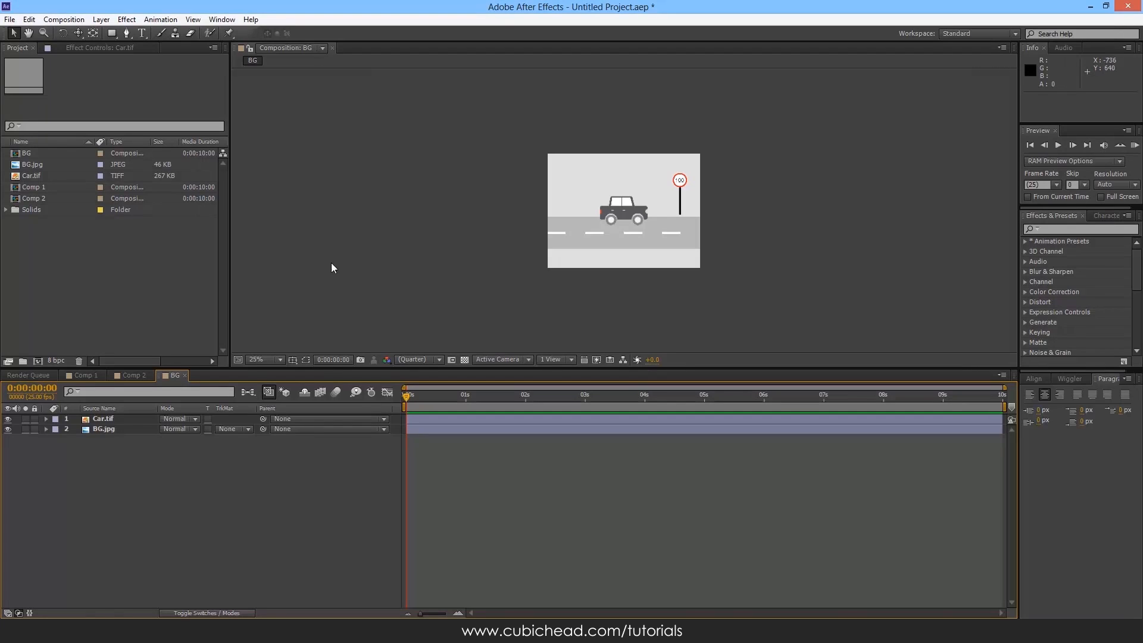
Switch to After Effects and delete all compositions, footage and folders from the project
left_click_drag(54, 316, 14, 113)
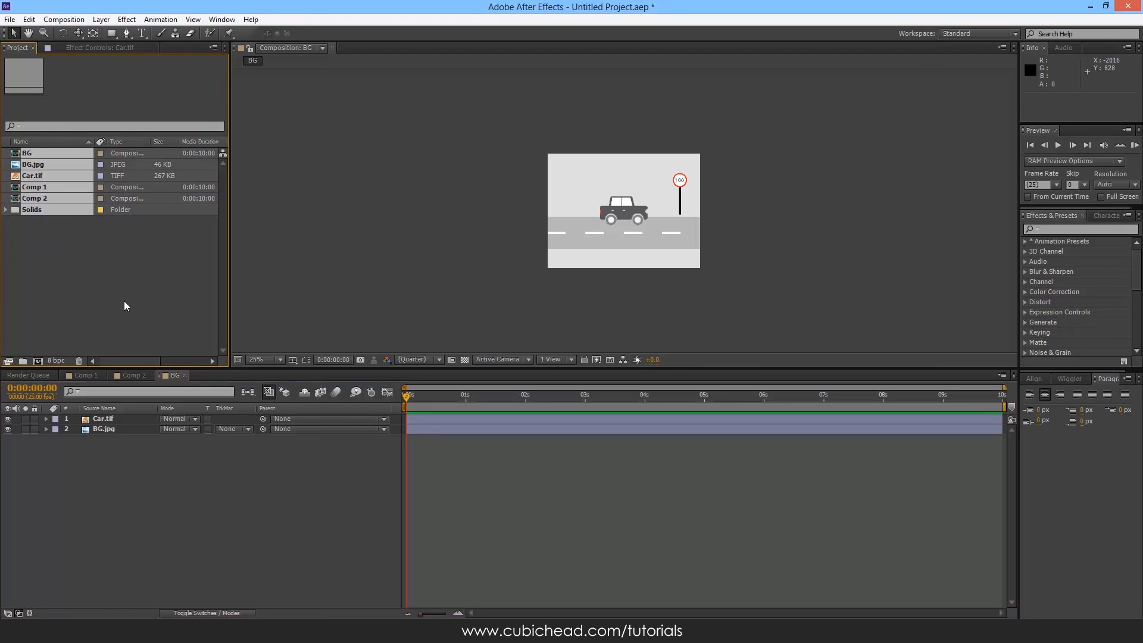
key("Delete")
left_click(633, 330)
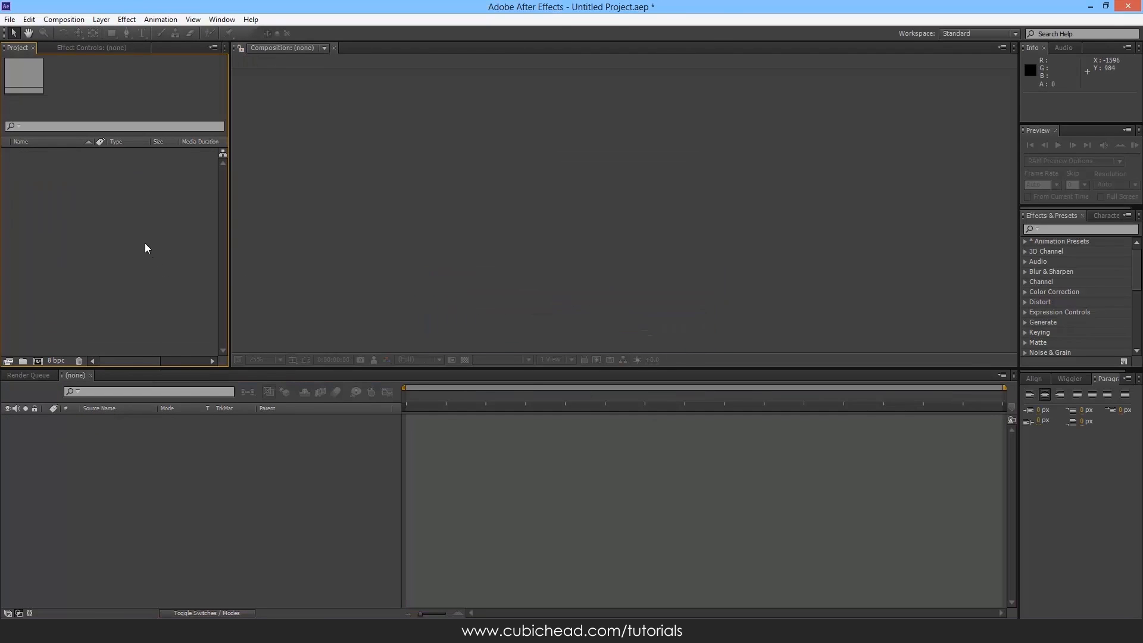
Import BG.jpg and Car.tif from the Elements folder as footage, interpreting the car's alpha as Straight - Unmatted
double_click(145, 248)
left_click_drag(442, 116, 494, 116)
left_click(473, 176)
left_click(473, 266, "ctrl")
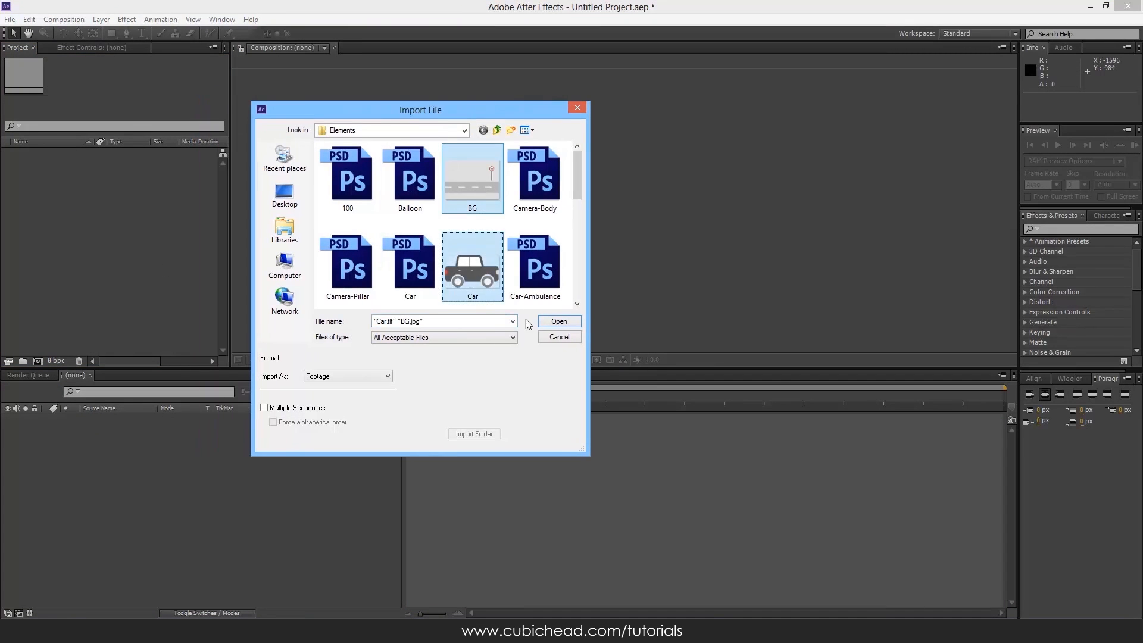
left_click(560, 316)
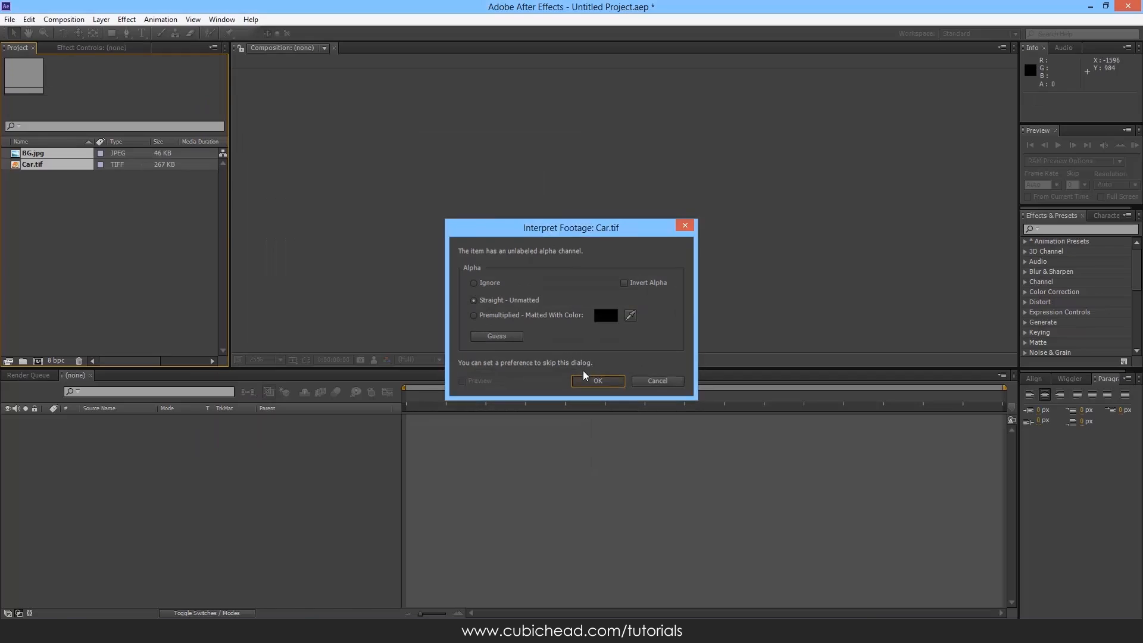
left_click(598, 381)
Create a composition from BG.jpg and add Car.tif as a layer above it
left_click_drag(35, 154, 37, 361)
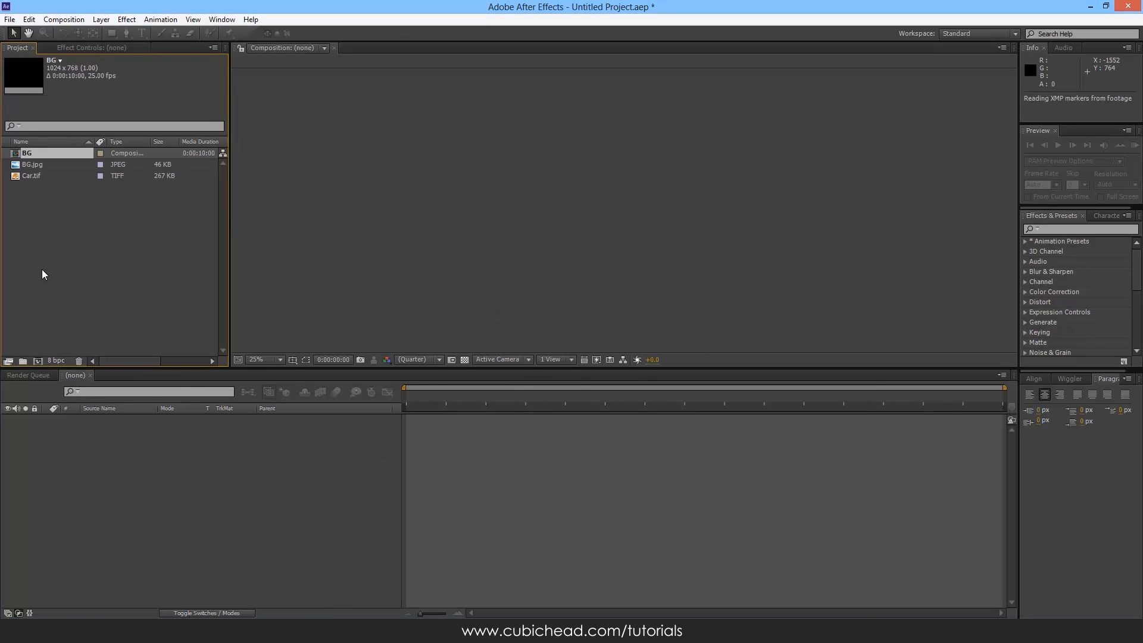
left_click(33, 176)
key("ctrl+slash")
Animate the car's Position from -240, 400 at 0 s to beyond the frame's right edge at about 5 s
left_click_drag(626, 214, 514, 220)
key("p")
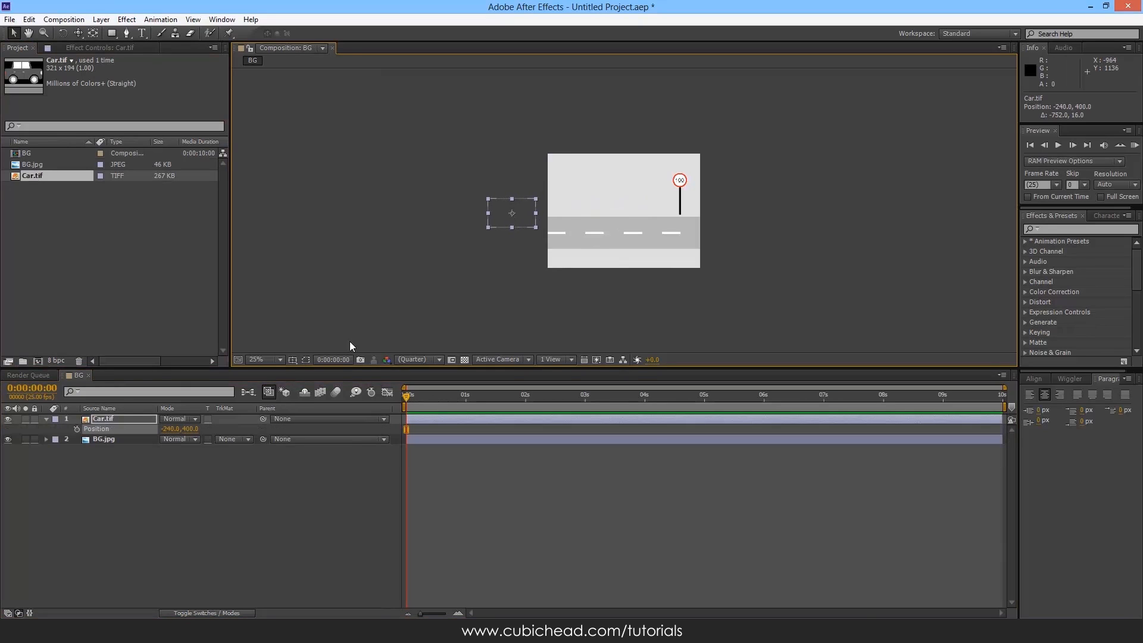
left_click(76, 429)
left_click_drag(407, 395, 705, 396)
left_click_drag(530, 222, 776, 222)
End the work area at the current time, trim the composition to it, and preview the animation
key("n")
right_click(684, 410)
left_click(738, 443)
key("space")
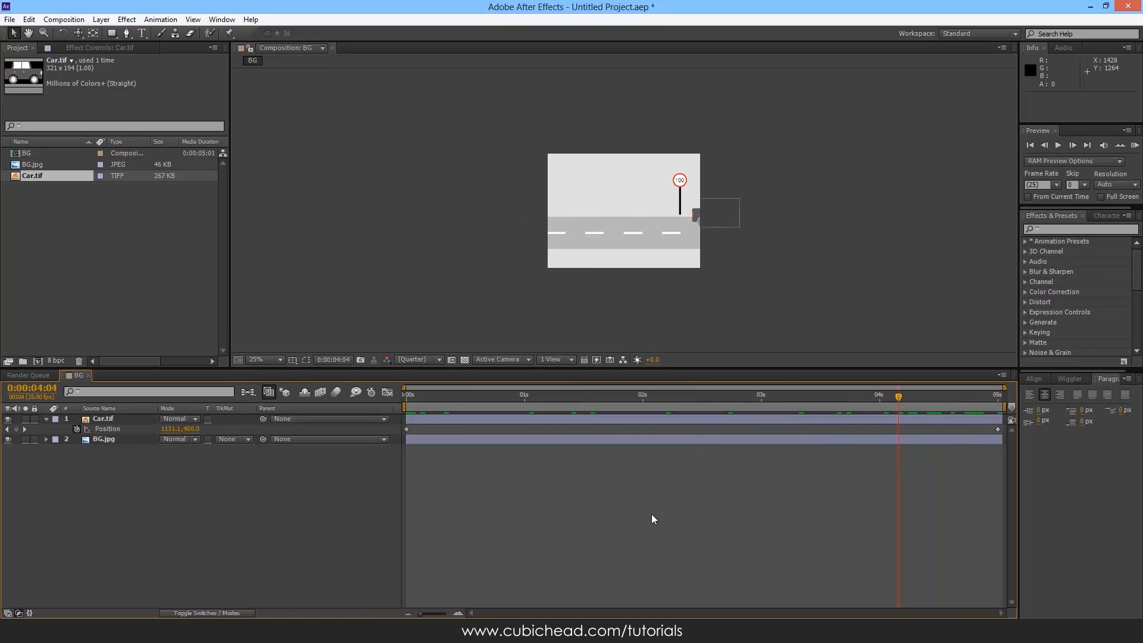
Add the BG composition to the Render Queue and set its output module format to QuickTime
key("ctrl+m")
left_click(98, 451)
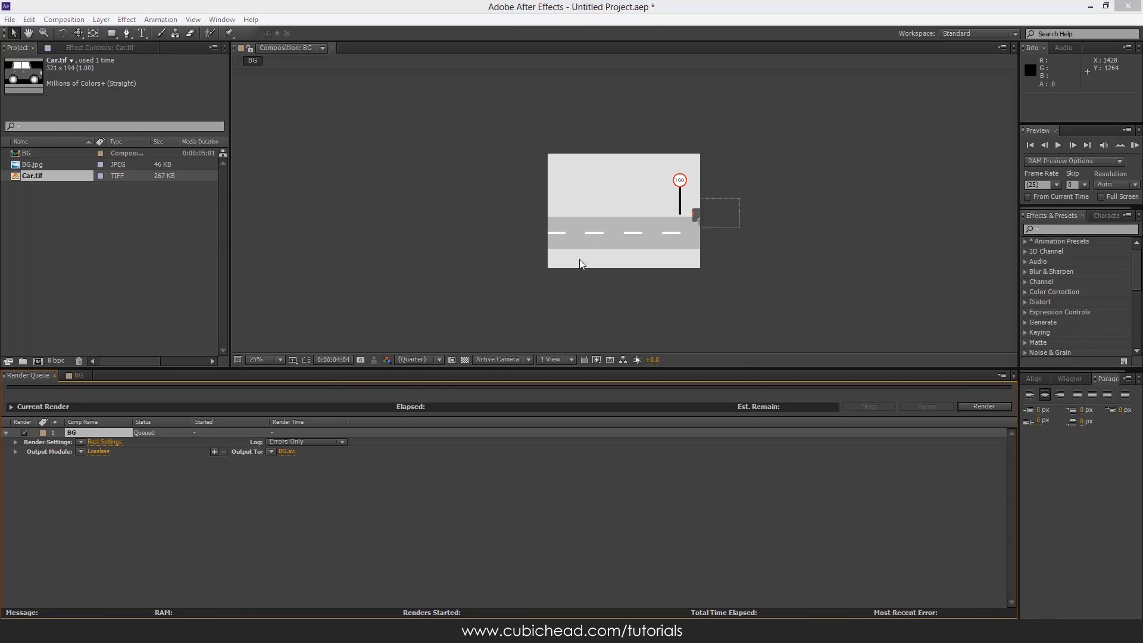
left_click(565, 172)
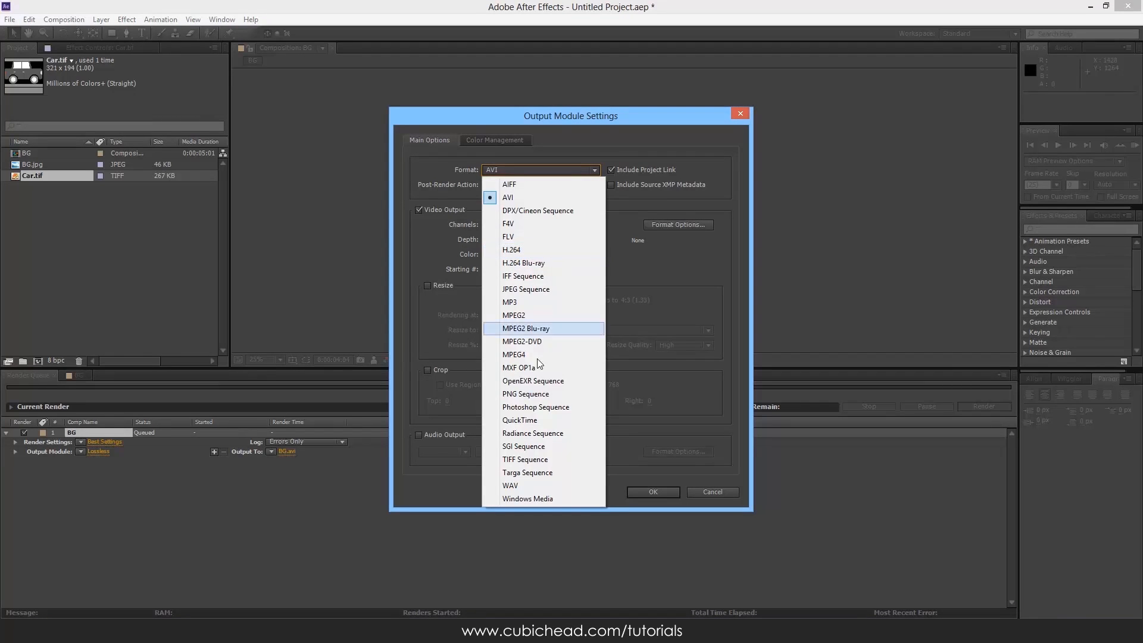
left_click(536, 420)
left_click(653, 492)
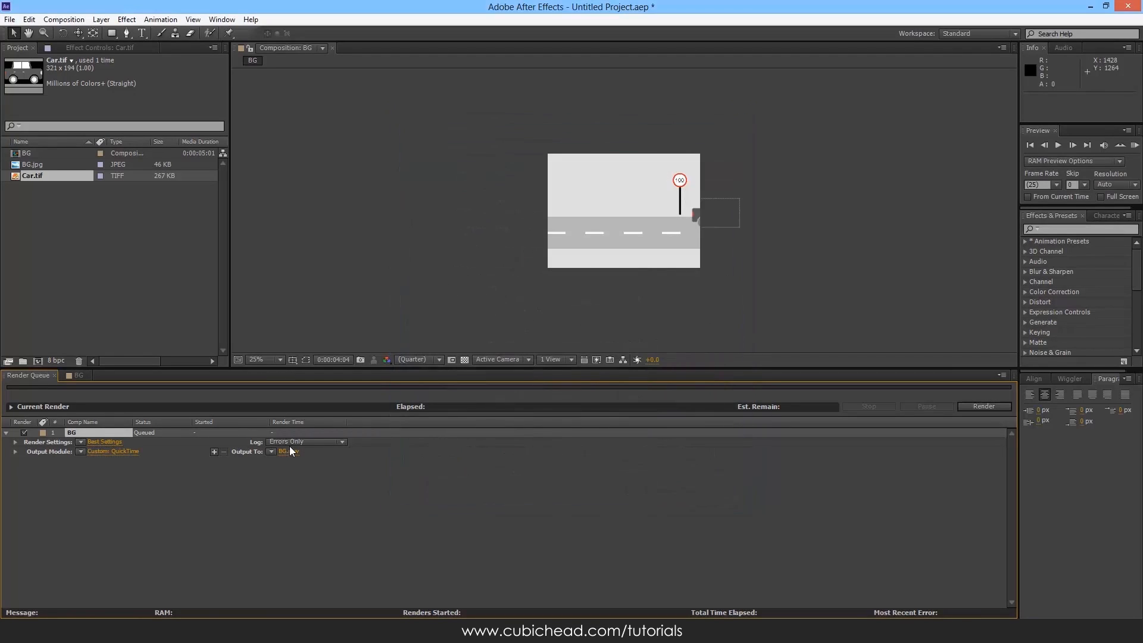
Set the queued render's output to testRender_AE in the Works folder on drive D, and render the movie
left_click(287, 451)
left_click_drag(429, 147, 479, 148)
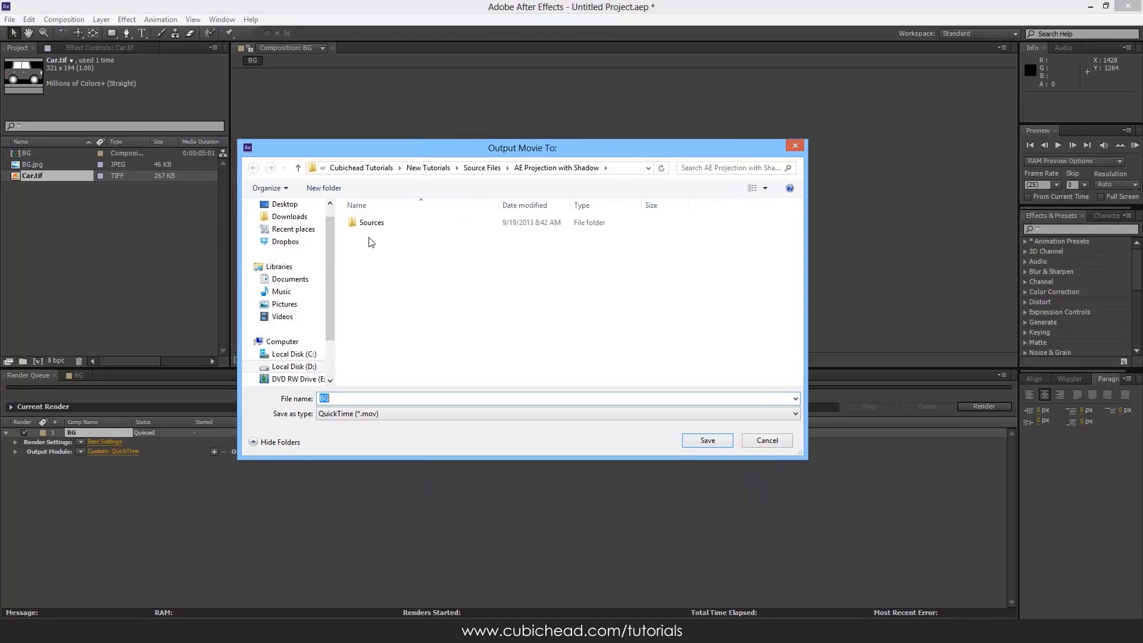
left_click(294, 366)
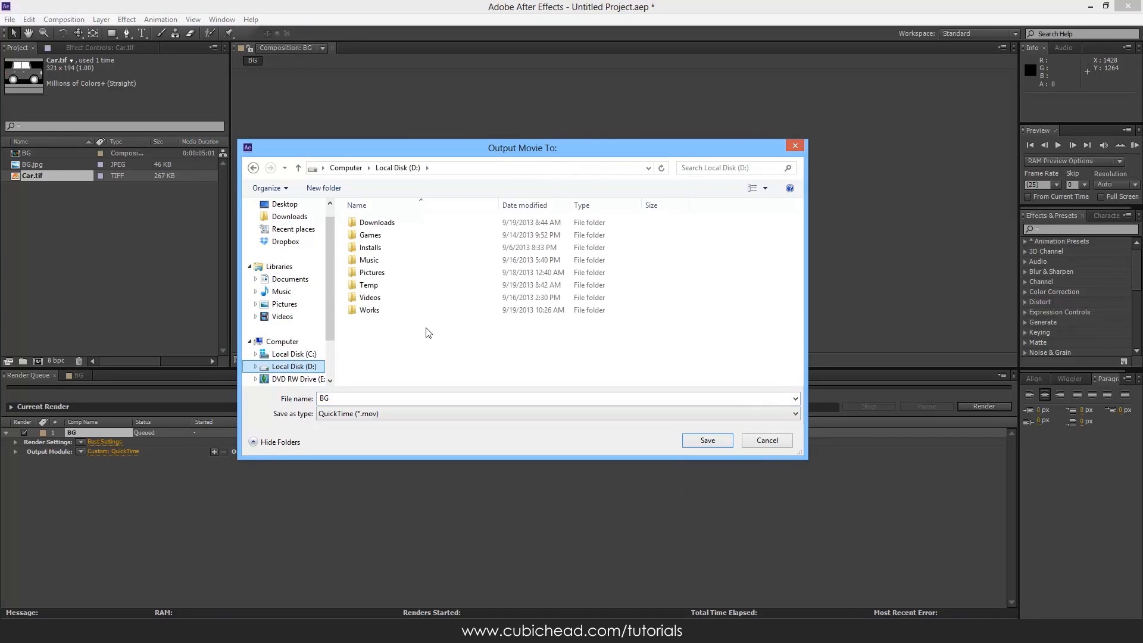
double_click(381, 318)
double_click(351, 399)
type("testRender_")
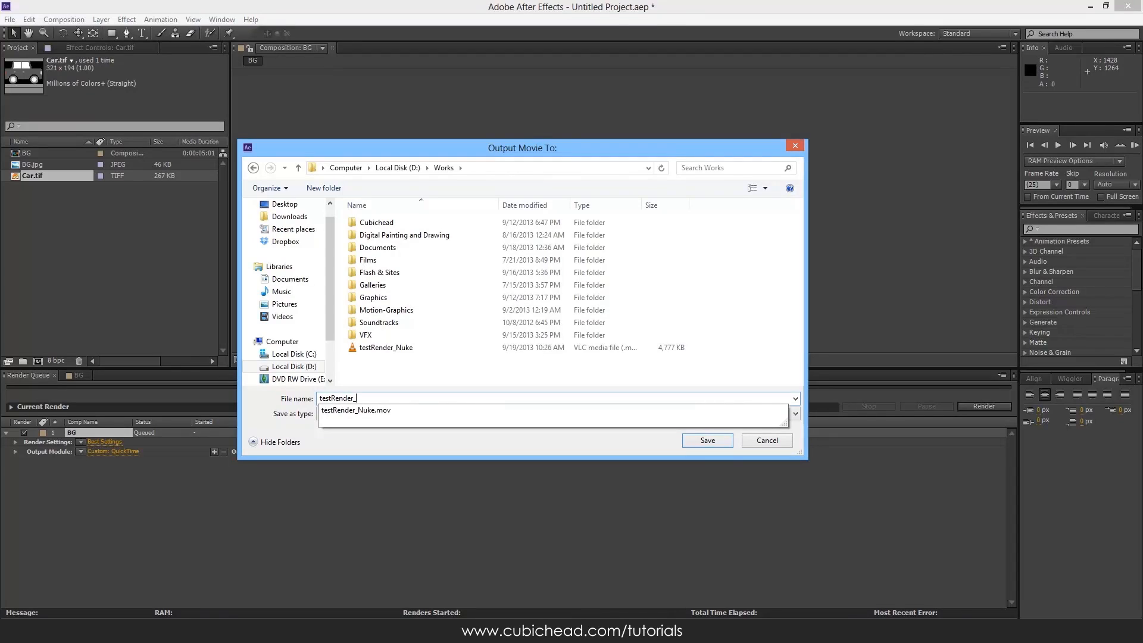
type("AE")
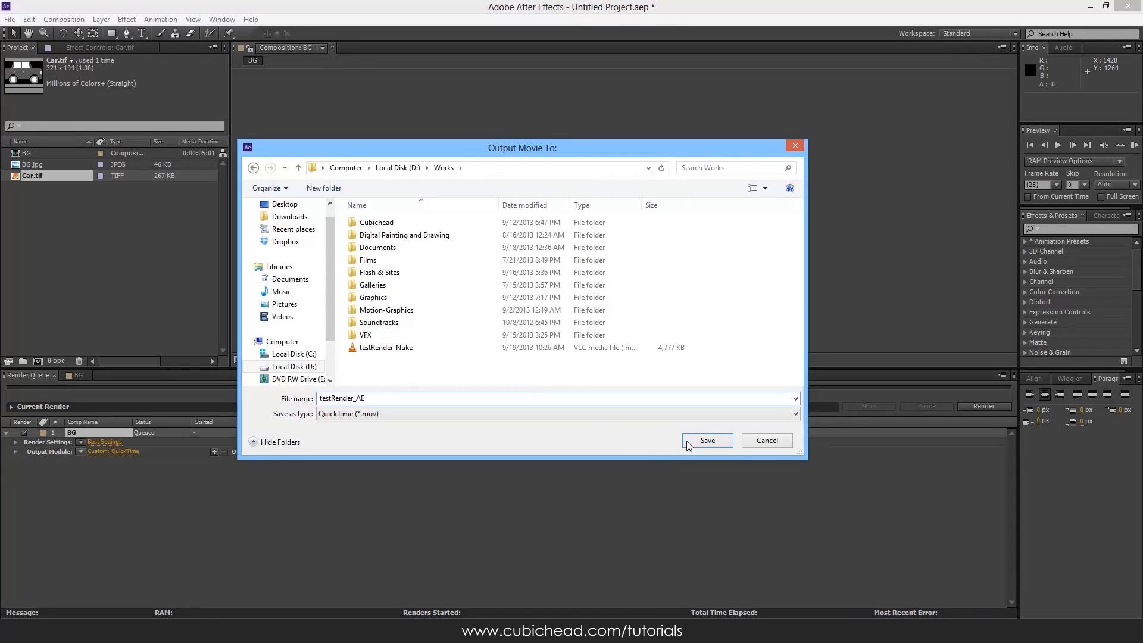
left_click(708, 440)
left_click(1005, 409)
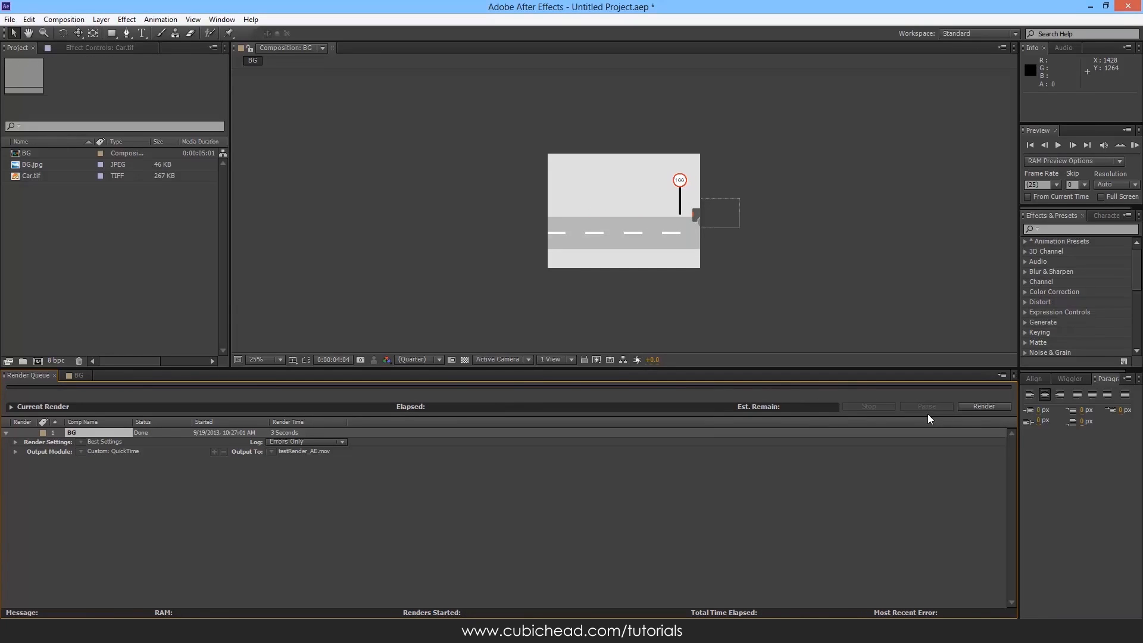
left_click(526, 524)
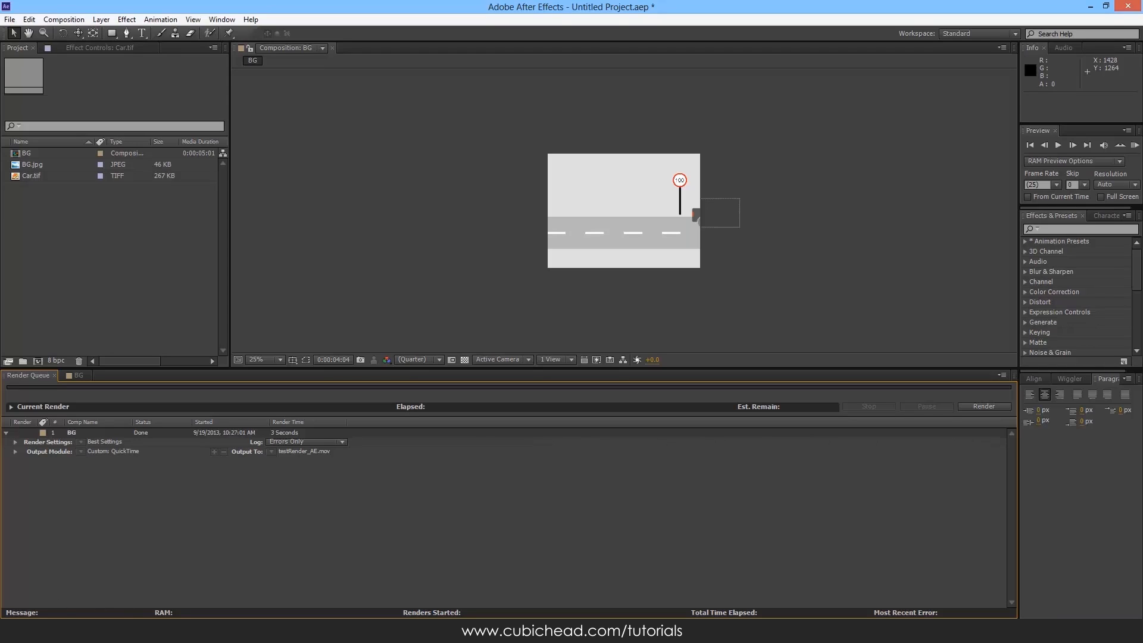
Switch to Nuke, display the empty Viewer2, and close all open node properties
left_click(299, 595)
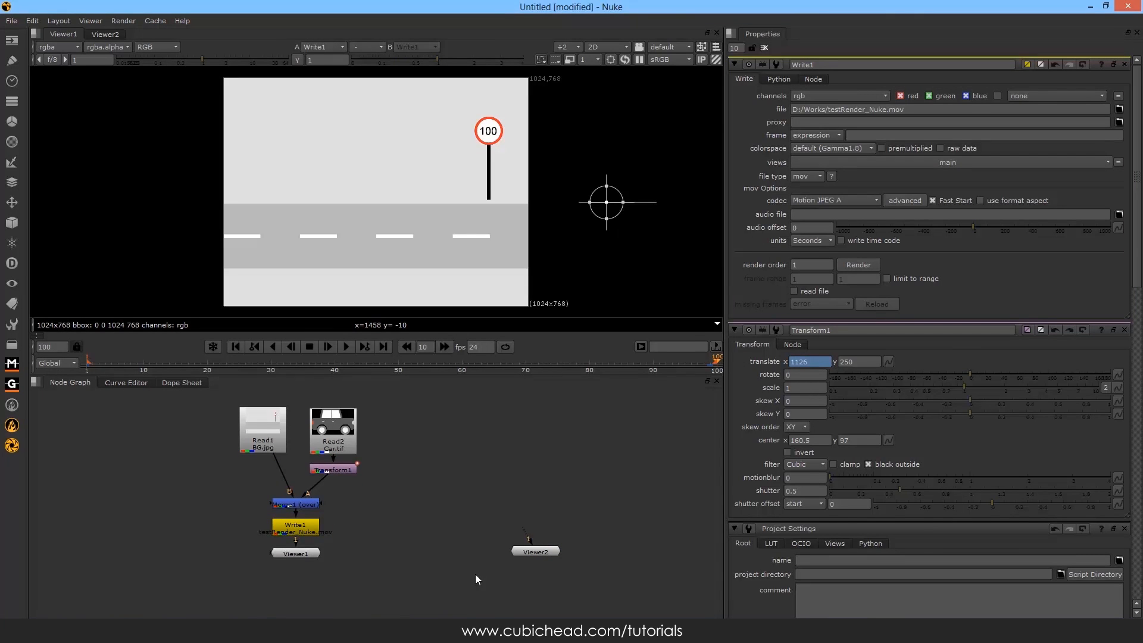
left_click_drag(536, 552, 543, 551)
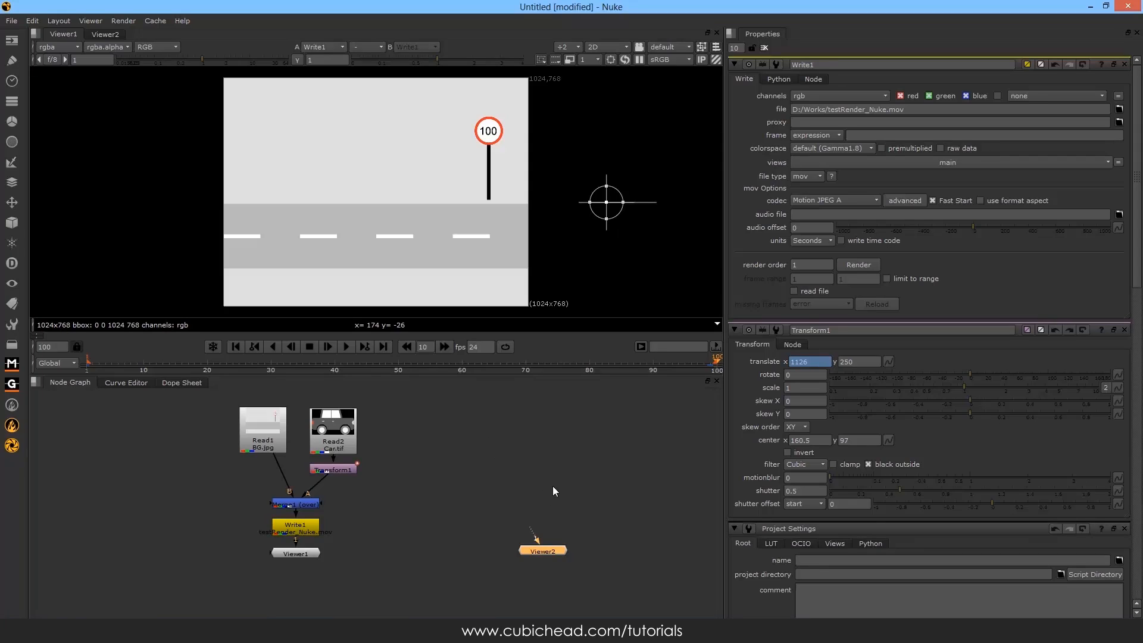
left_click_drag(444, 418, 225, 544)
left_click(431, 500)
left_click(543, 551)
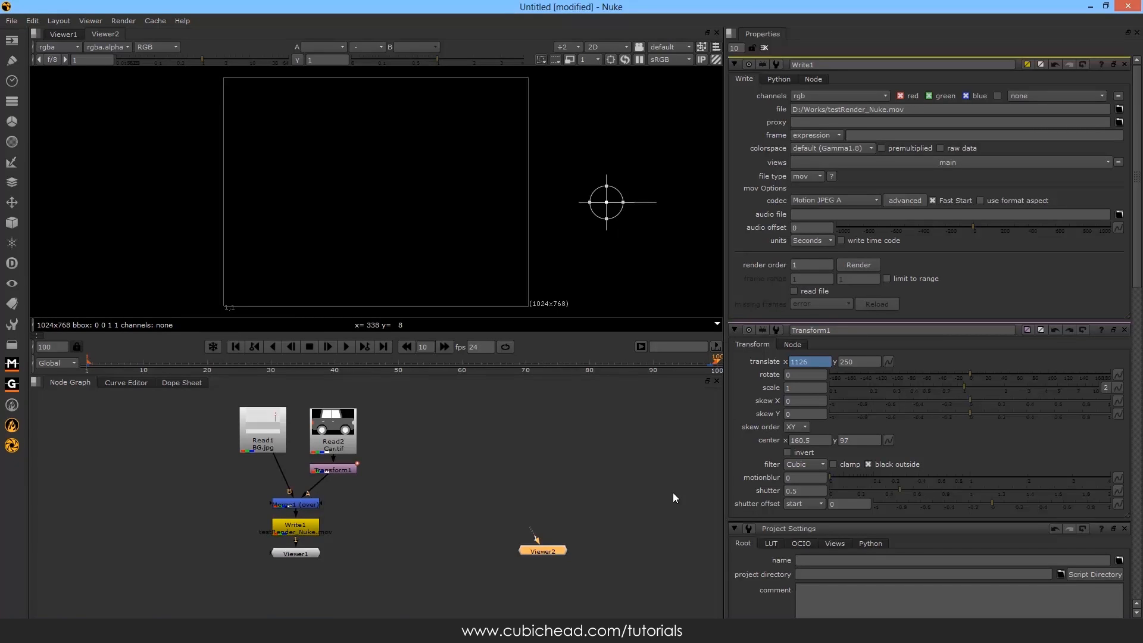
left_click(766, 48)
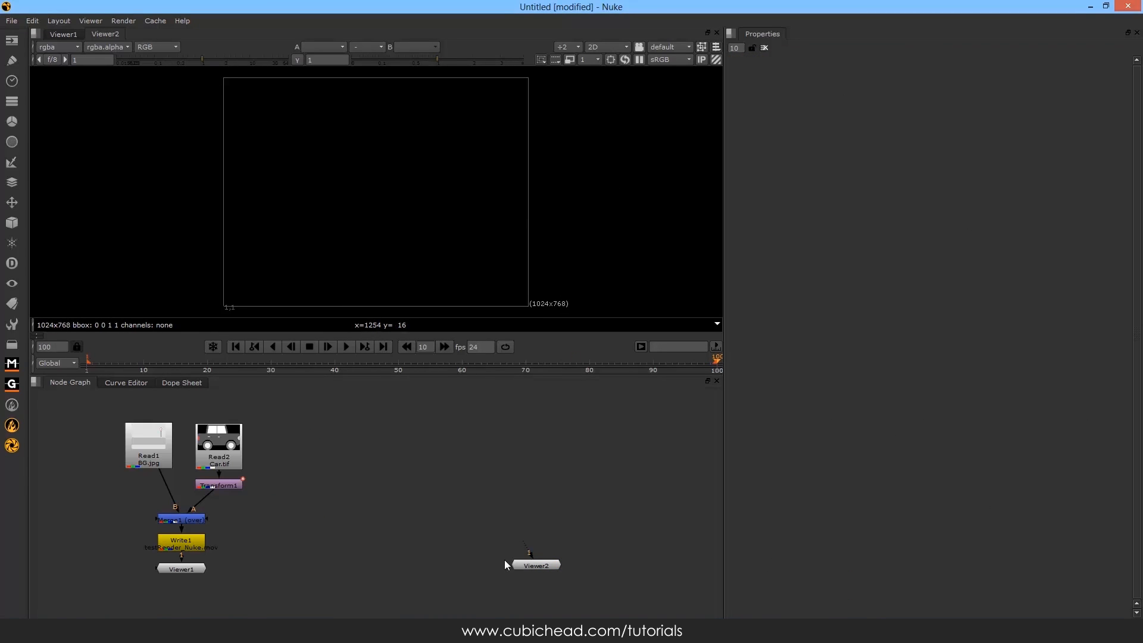
Create a Cube geometry node and place it above Viewer2 in the node graph
left_click_drag(530, 566, 534, 570)
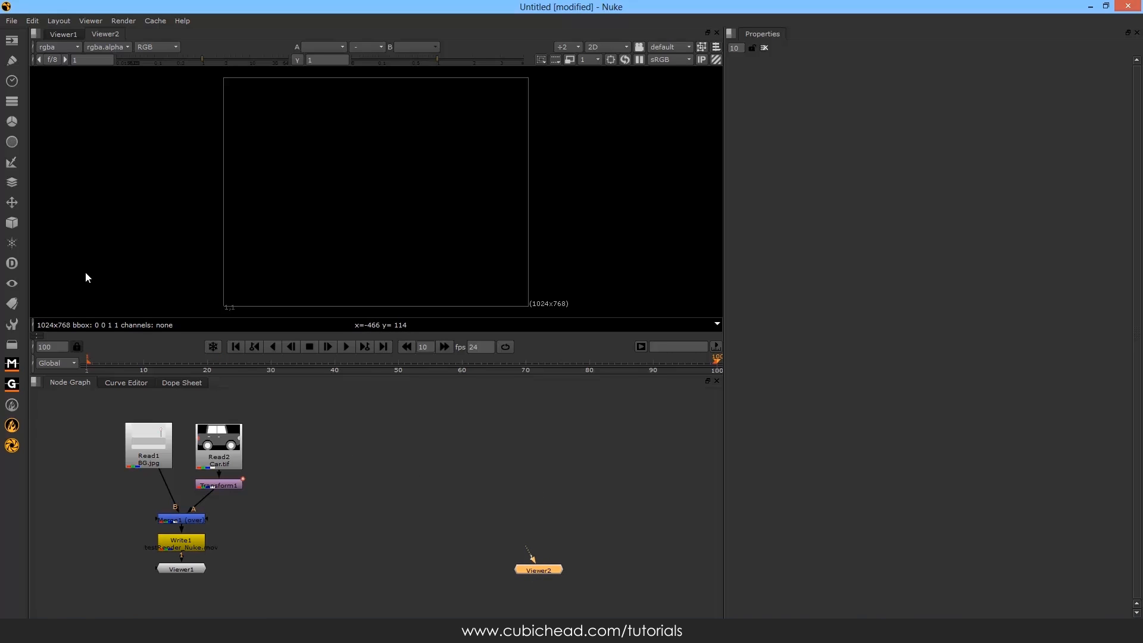
left_click(16, 227)
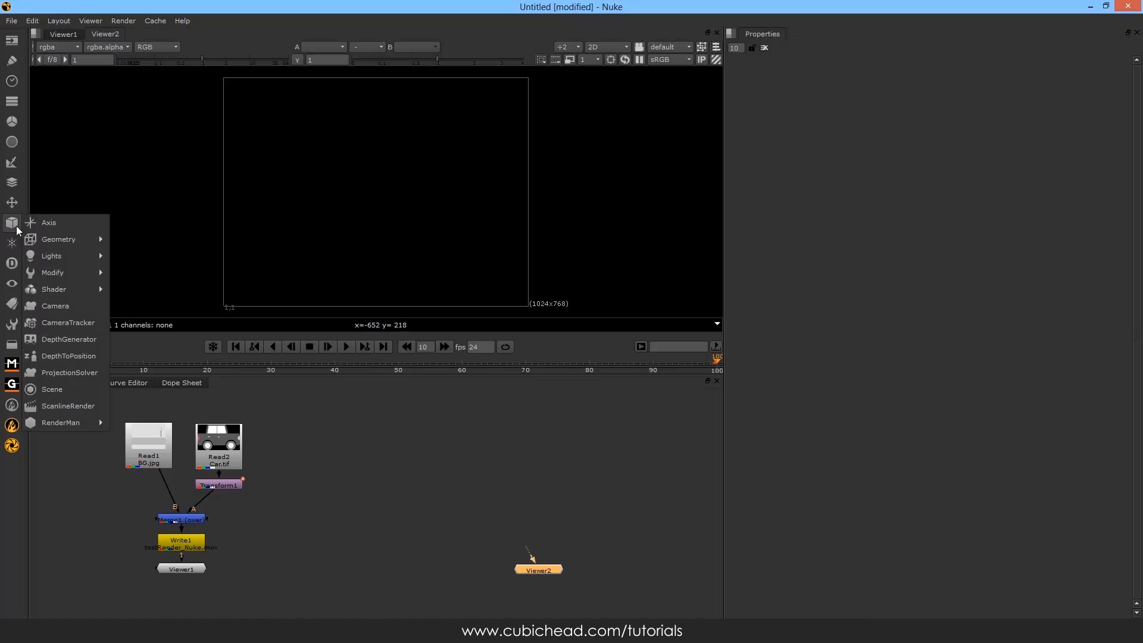
mouse_move(85, 289)
mouse_move(83, 238)
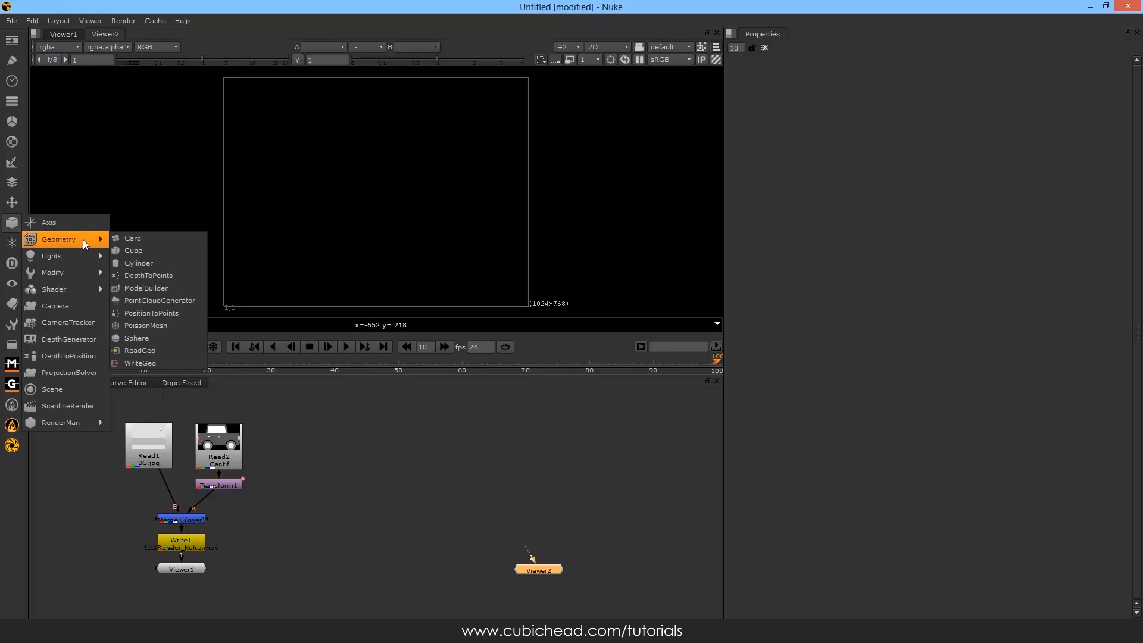
left_click(133, 253)
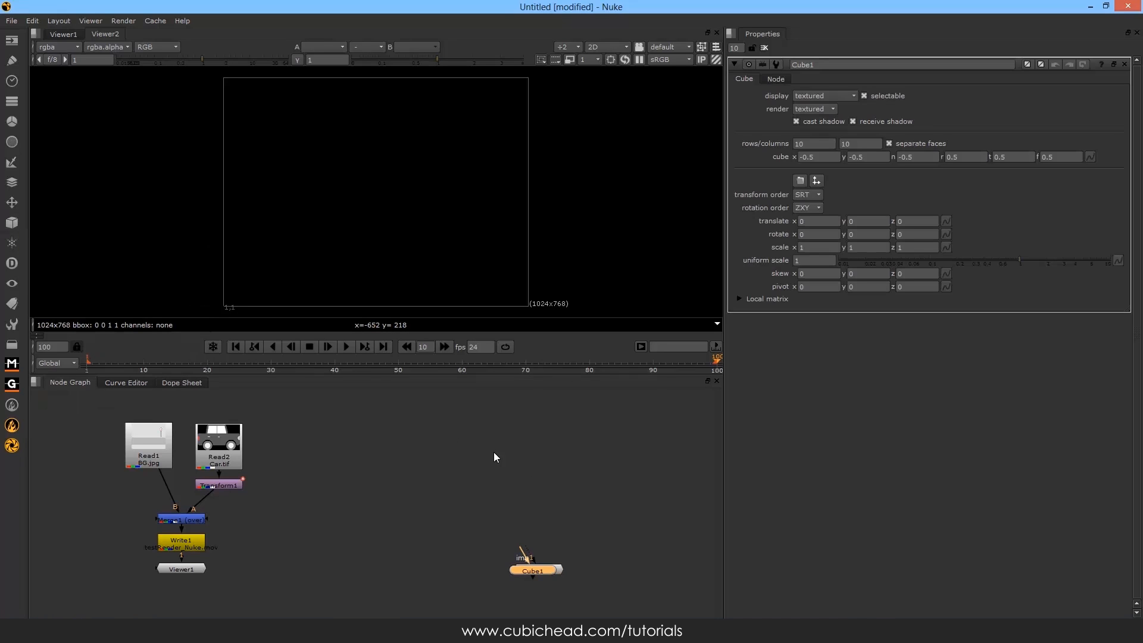
left_click_drag(539, 570, 539, 493)
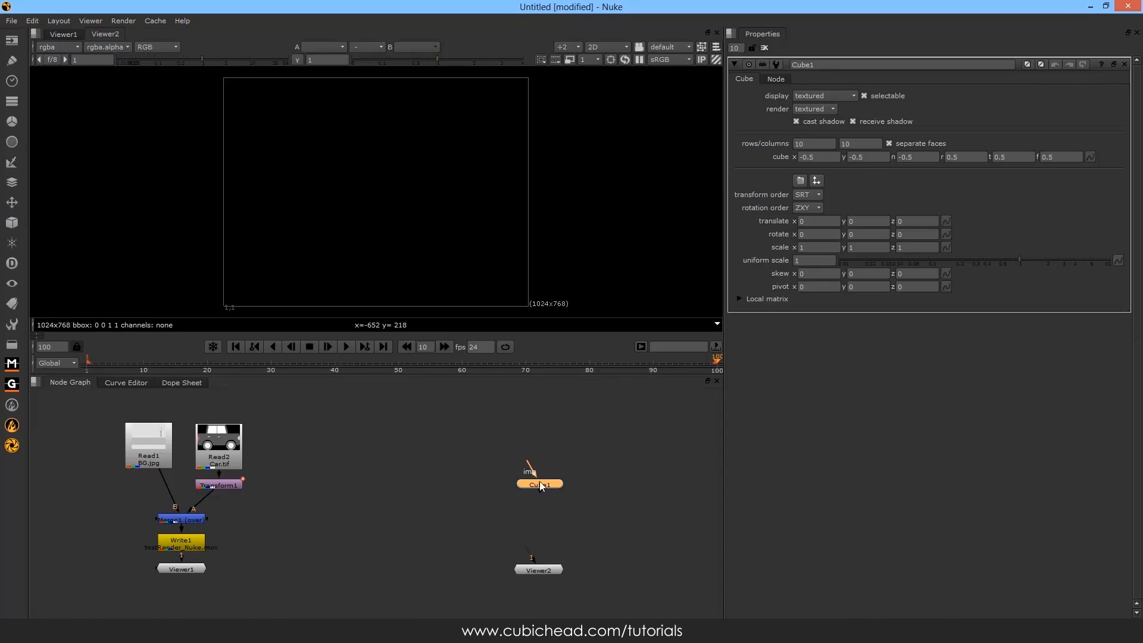
Add a CheckerBoard node above the Cube node
left_click(544, 434)
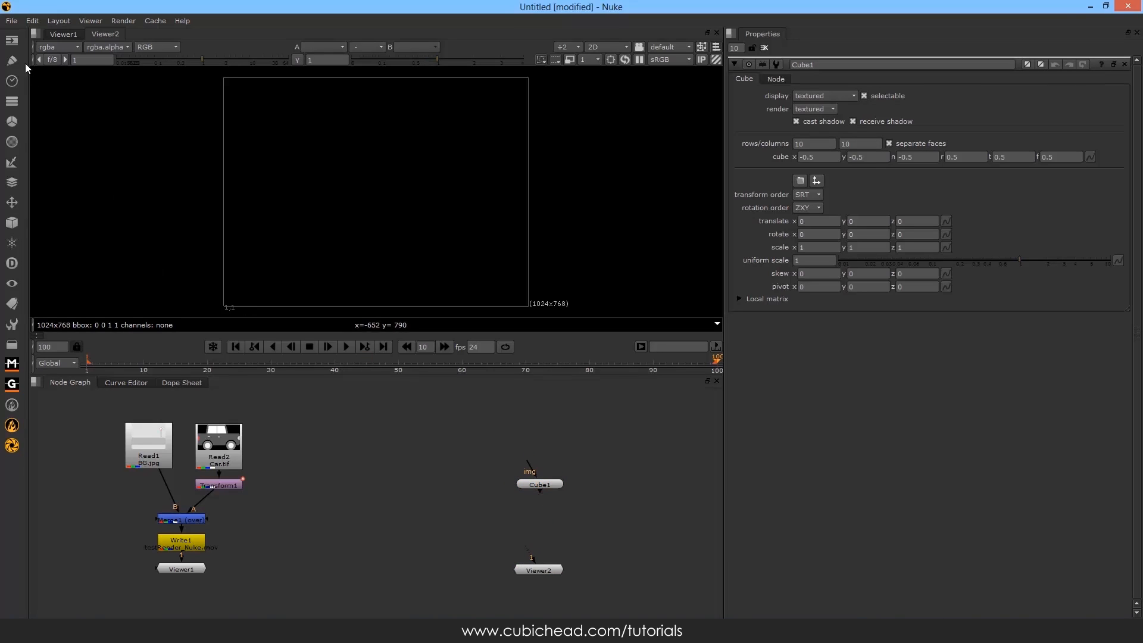
left_click(13, 40)
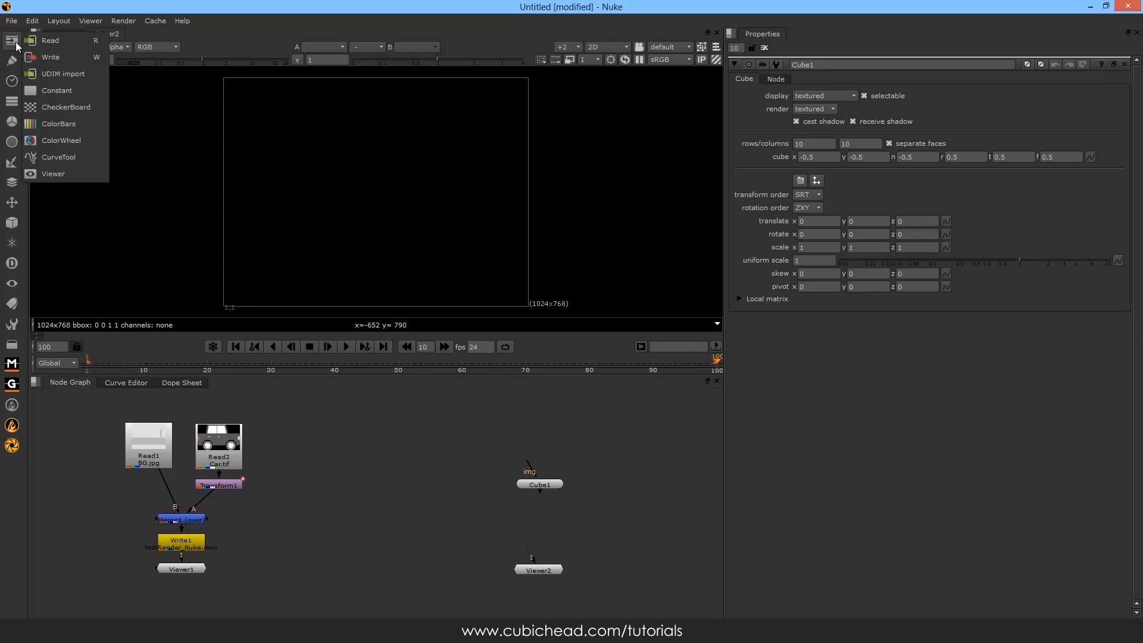
left_click(87, 112)
left_click_drag(542, 446, 542, 439)
Connect the CheckerBoard to the Cube's img input, and view the Cube through Viewer2 in 3D and 2D
left_click(545, 486)
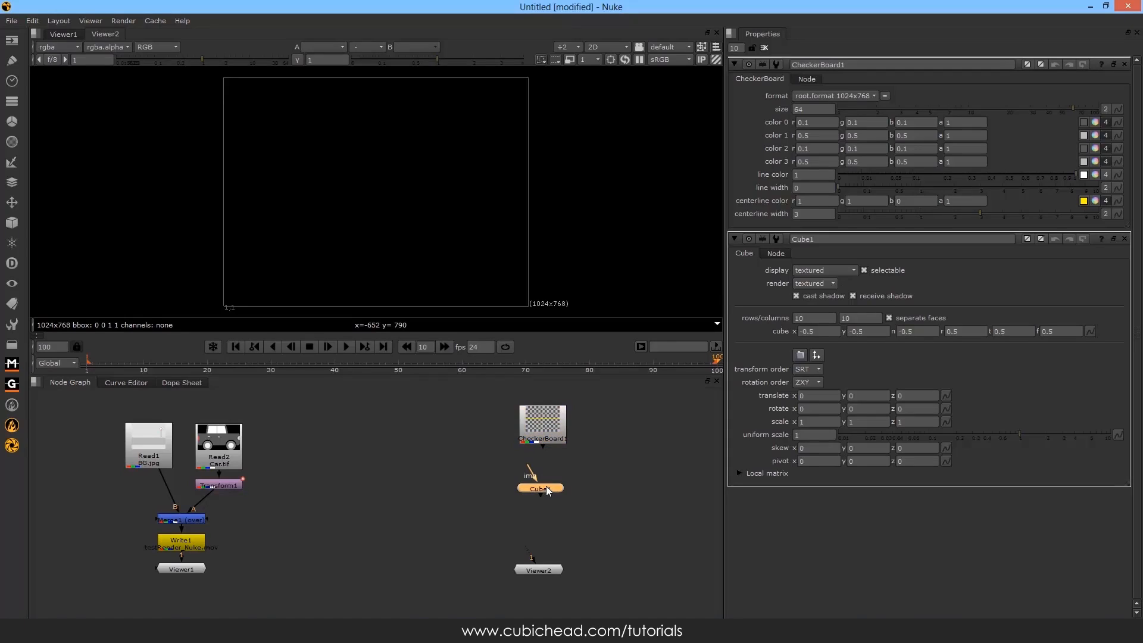
key("1")
left_click_drag(528, 463, 543, 439)
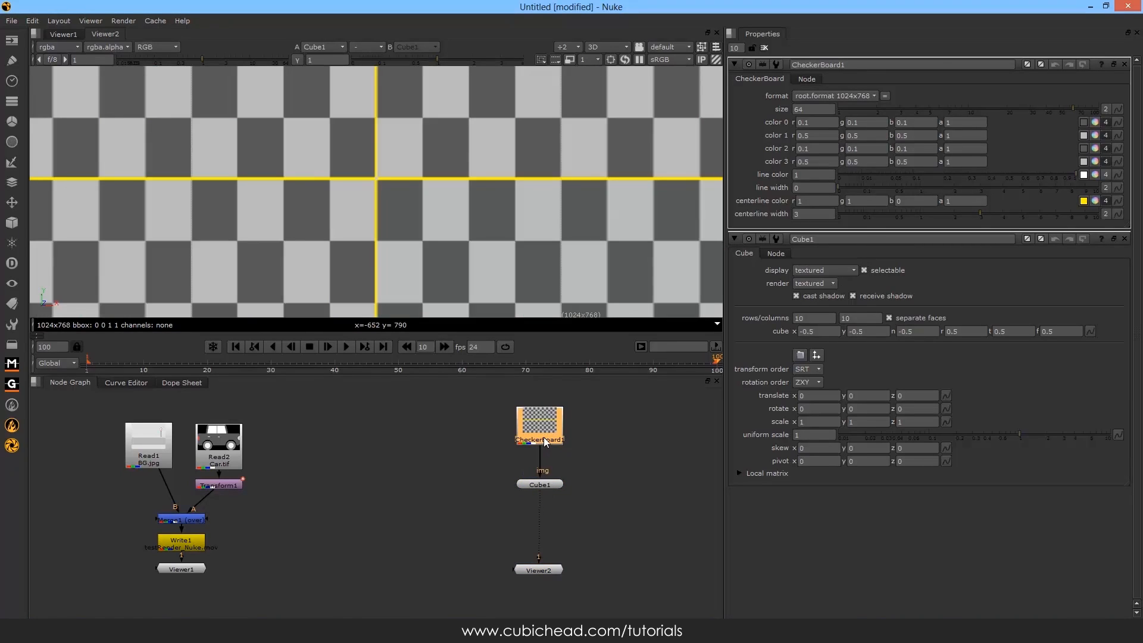
left_click_drag(548, 485, 547, 488)
left_click_drag(547, 574, 552, 560)
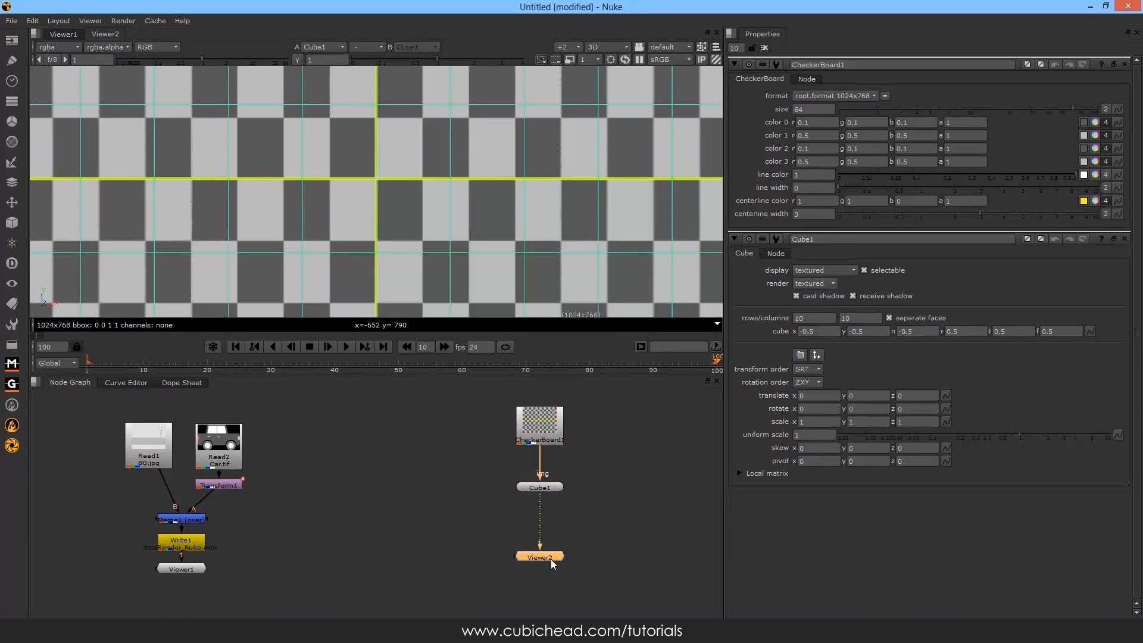
left_click(585, 202)
key("Tab")
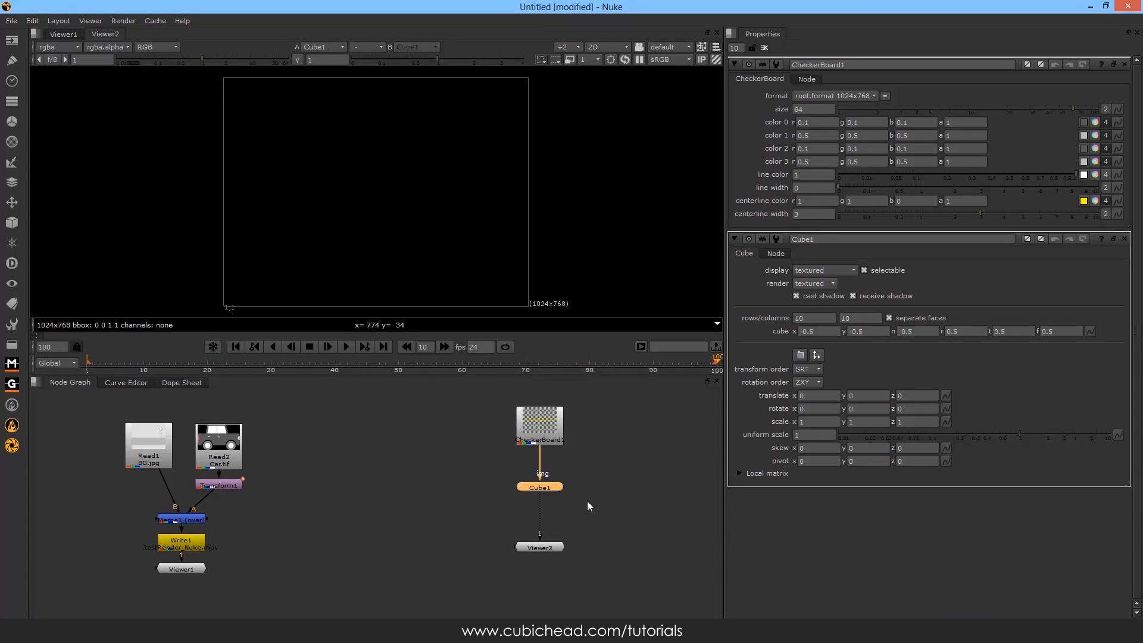
Detach Viewer2 from the Cube and insert a ScanlineRender node between them, feeding its output to Viewer2
mouse_move(554, 547)
left_mouse_down()
mouse_move(557, 566)
mouse_move(542, 529)
left_mouse_up()
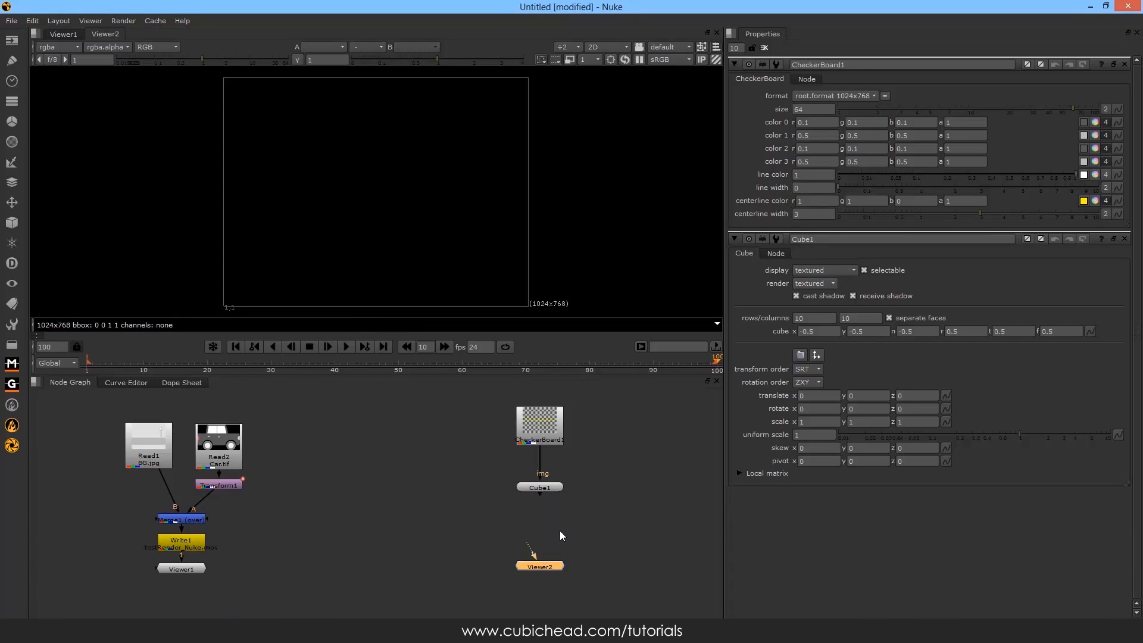
left_click(11, 222)
left_click(68, 406)
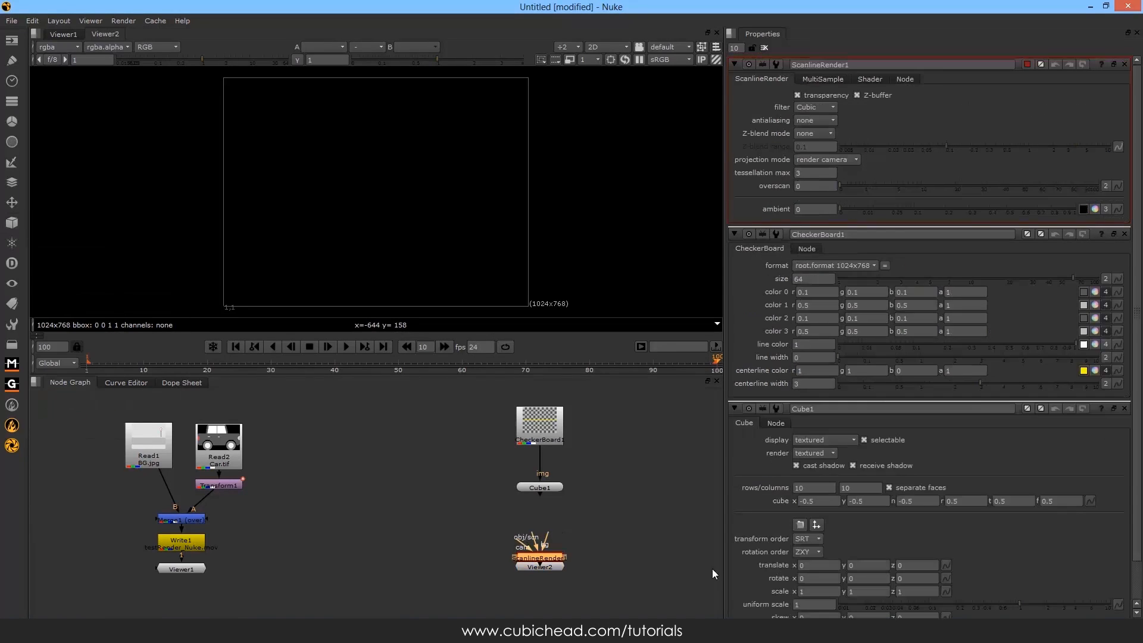
left_click_drag(539, 558, 552, 527)
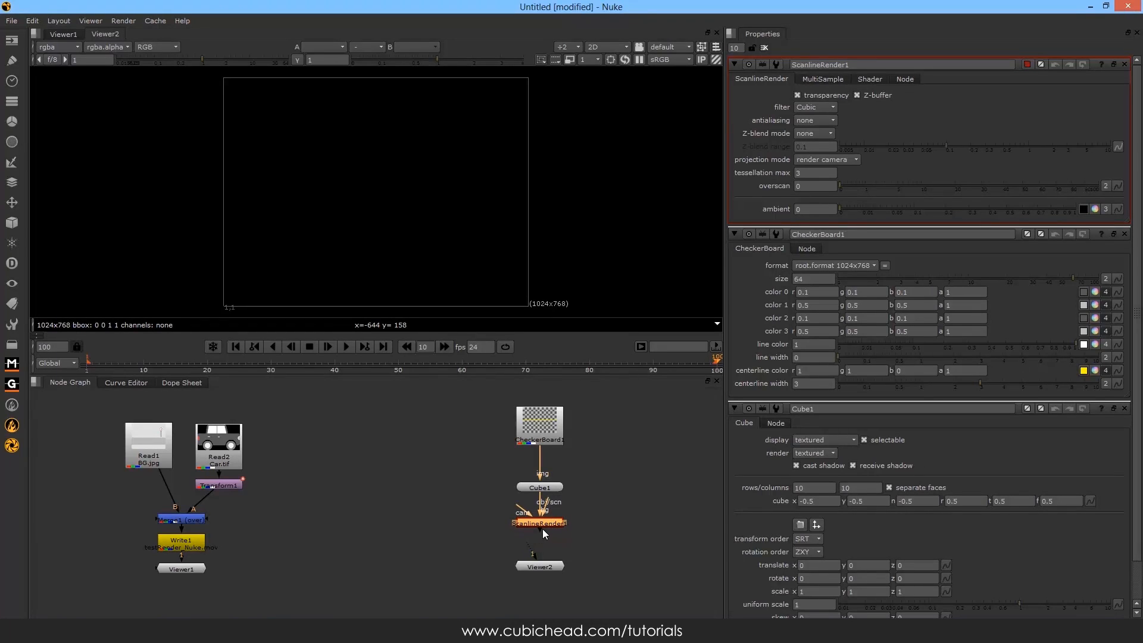
left_click(540, 566)
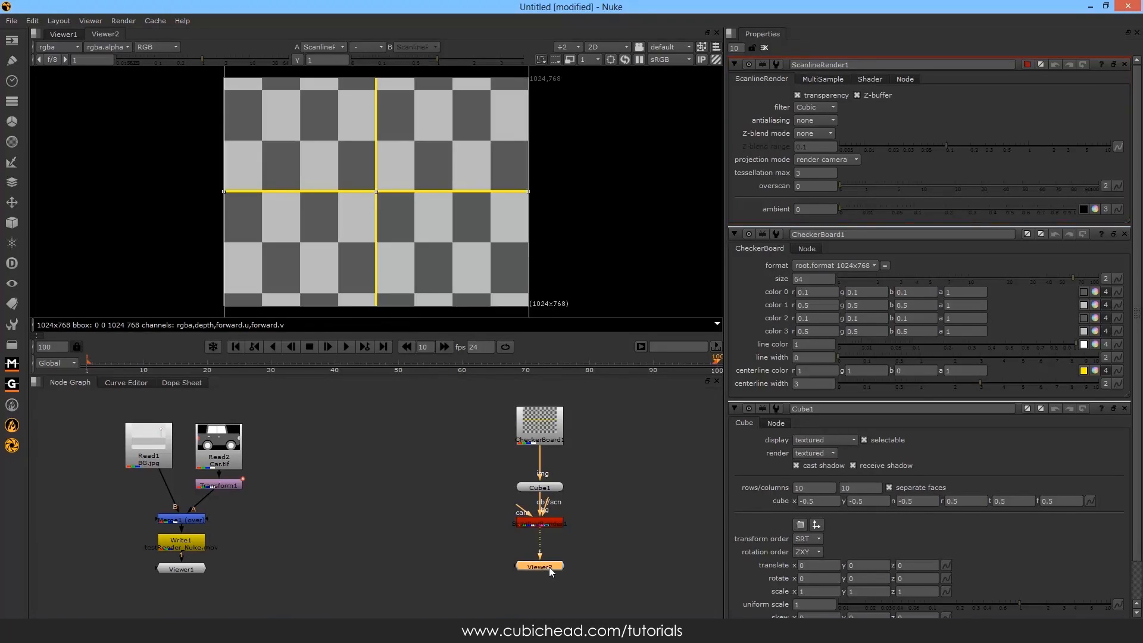
left_click_drag(551, 570, 548, 570)
left_click(592, 567)
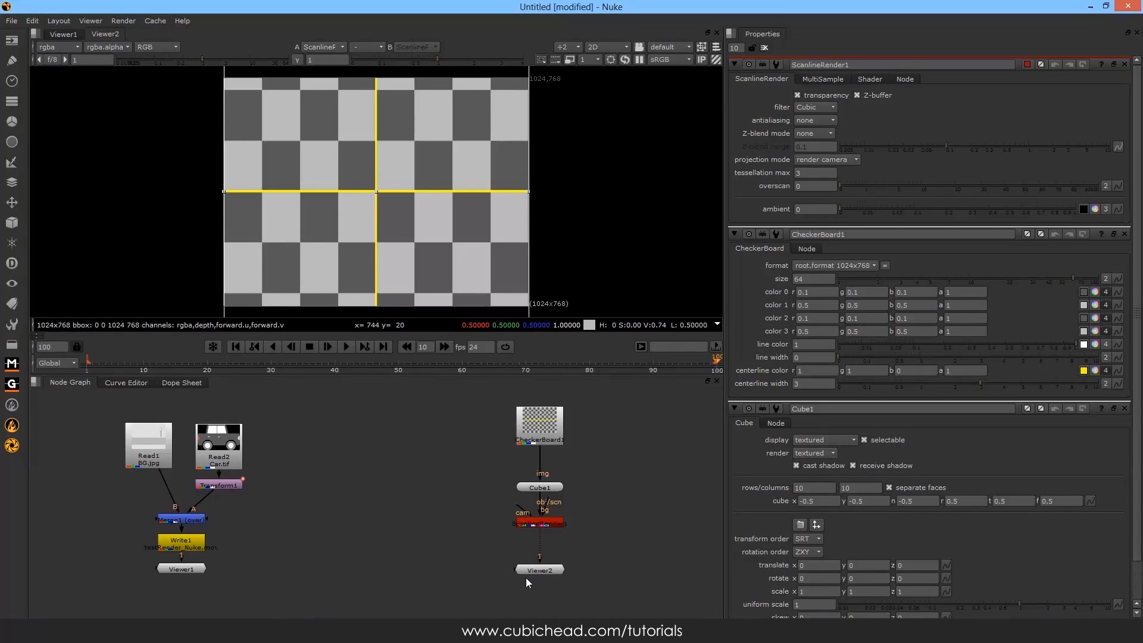
Space out the Cube, ScanlineRender and Viewer2 nodes vertically in the node graph
left_click_drag(533, 570, 533, 576)
left_click_drag(539, 524, 541, 534)
left_click_drag(535, 490, 536, 482)
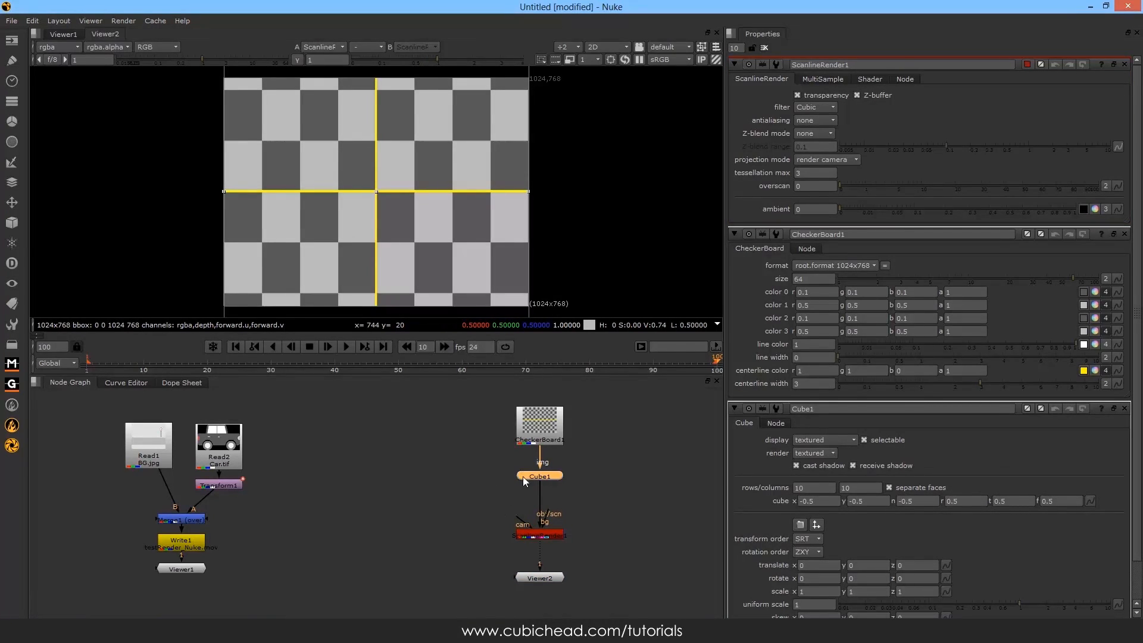
left_click(495, 510)
left_click_drag(529, 535, 528, 525)
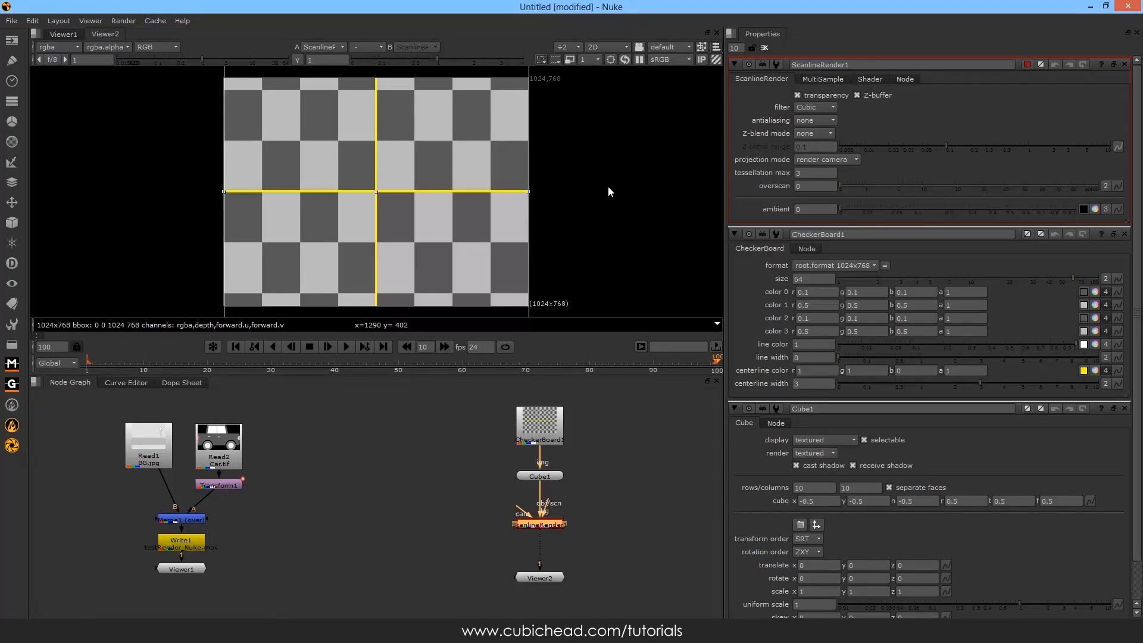
Toggle the viewer between 2D and 3D, leaving it in the 3D view
key("Tab")
key("Tab")
key("Tab")
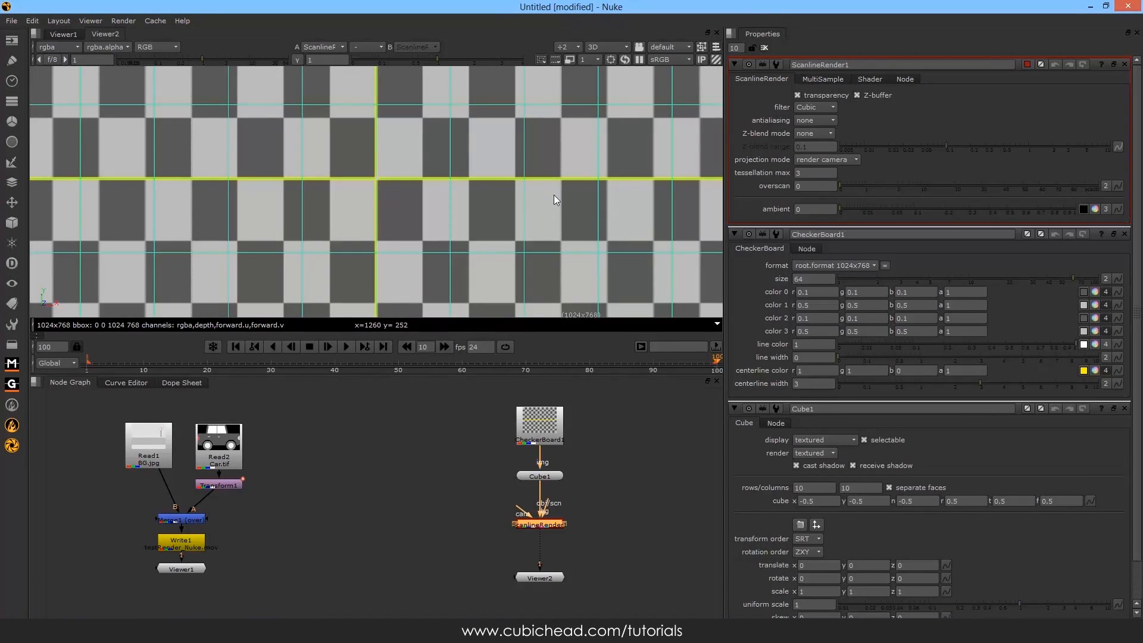
left_click(598, 48)
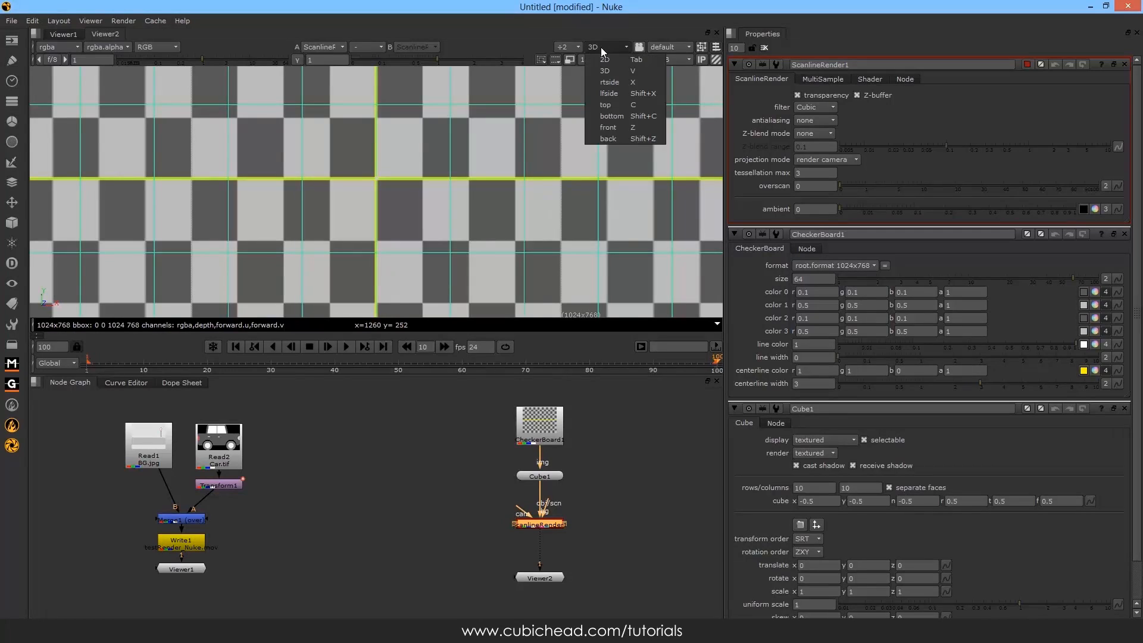
left_click(500, 157)
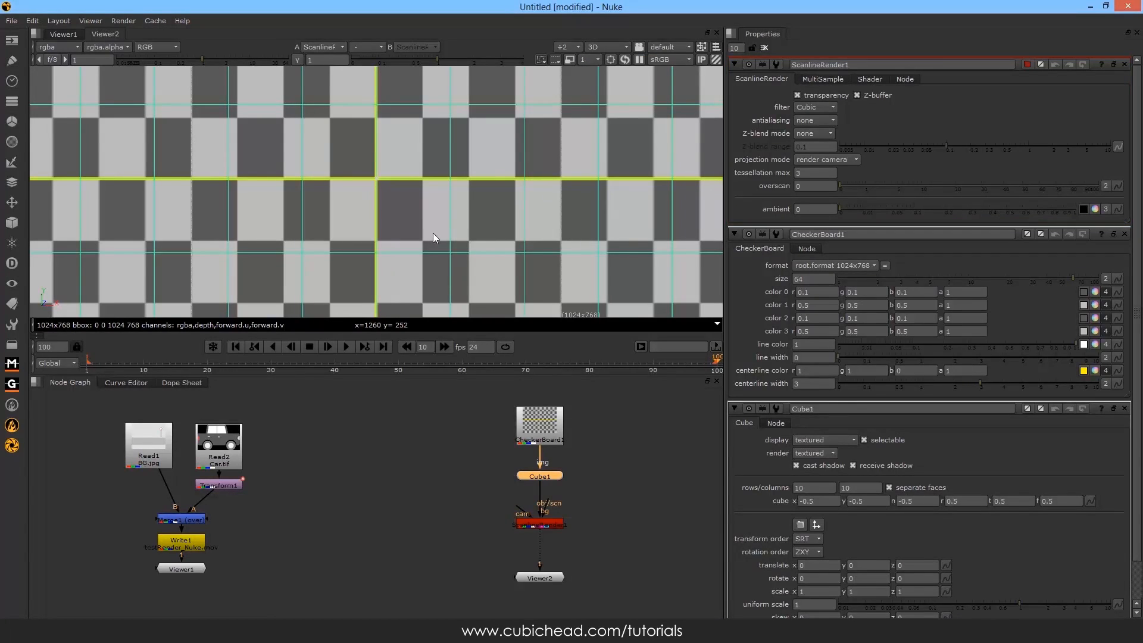
Examine the checkered cube in the 3D view from closer and farther distances
scroll(433, 227, "down", 3)
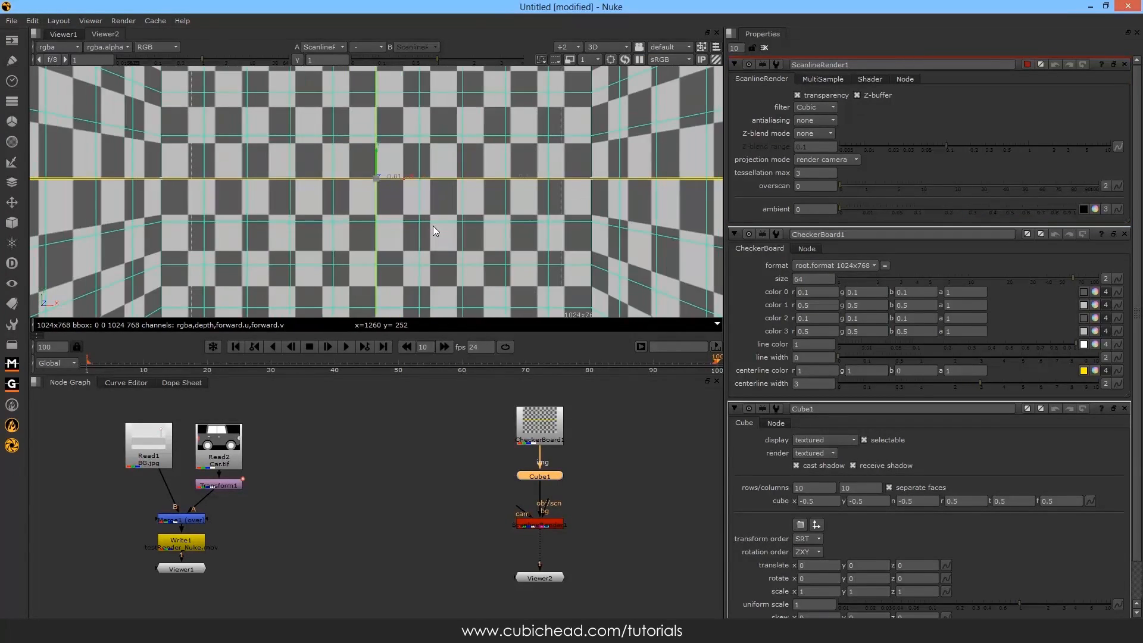
scroll(427, 218, "down", 6)
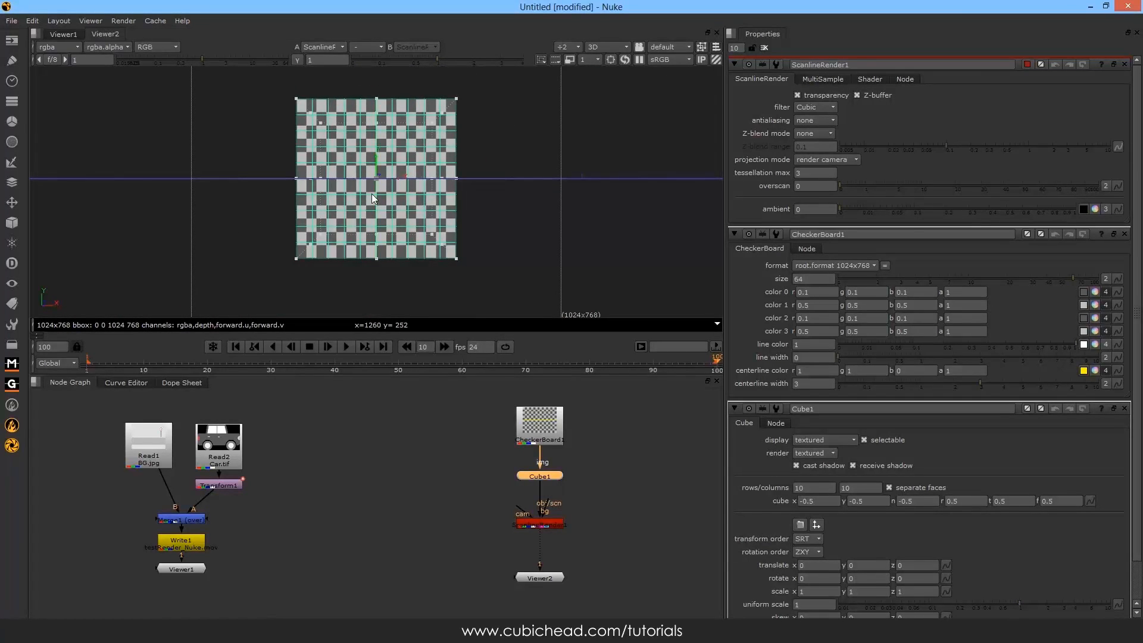
scroll(401, 196, "up", 4)
scroll(352, 201, "down", 5)
scroll(353, 201, "up", 4)
scroll(424, 191, "down", 4)
scroll(351, 198, "up", 2)
scroll(365, 202, "down", 3)
scroll(328, 209, "up", 4)
scroll(394, 200, "down", 3)
scroll(409, 195, "up", 3)
scroll(375, 202, "down", 2)
scroll(428, 196, "up", 3)
scroll(374, 199, "down", 2)
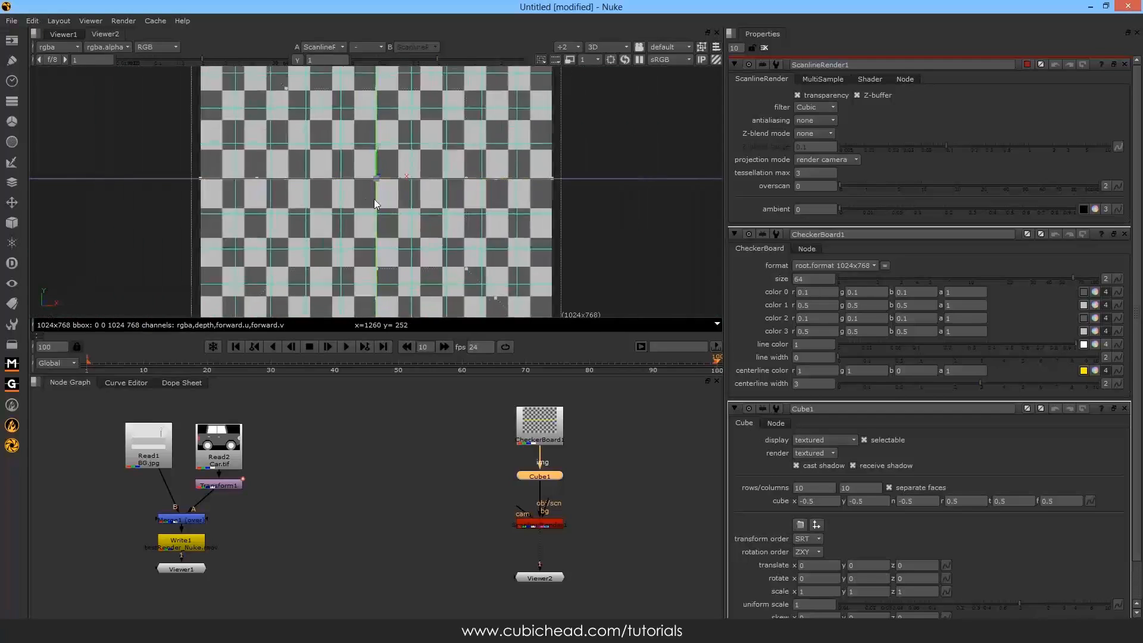
scroll(328, 202, "down", 2)
scroll(366, 202, "up", 2)
scroll(348, 196, "down", 3)
scroll(321, 191, "up", 1)
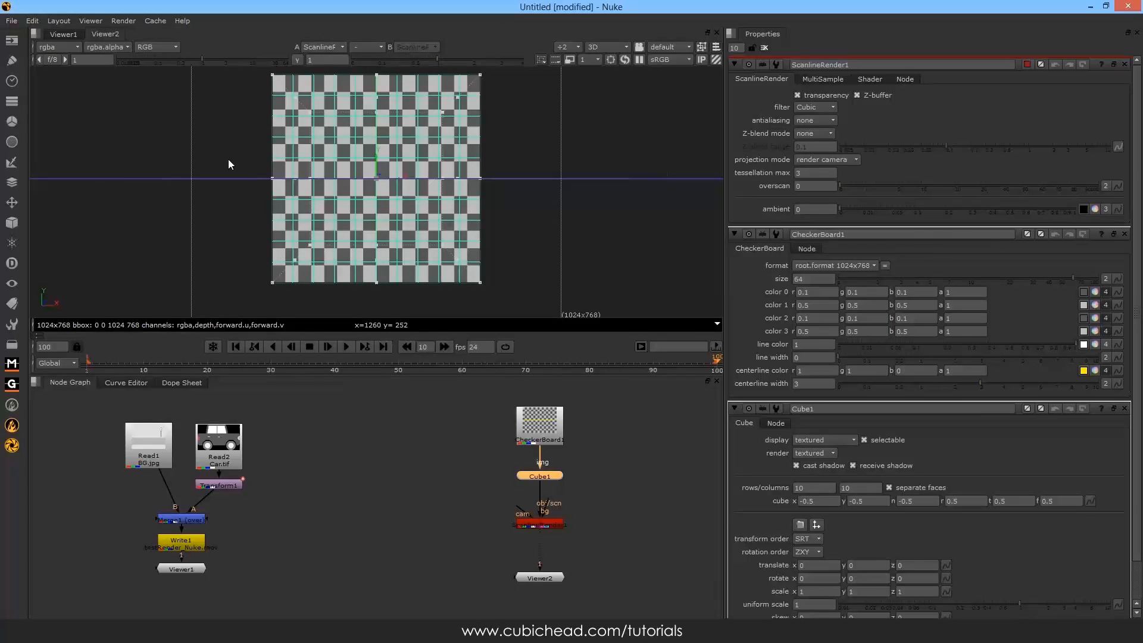
Add a Camera node, connect it to the ScanlineRender's cam input, and place it beside the ScanlineRender in the node graph
right_click_drag(227, 159, 279, 156, "alt")
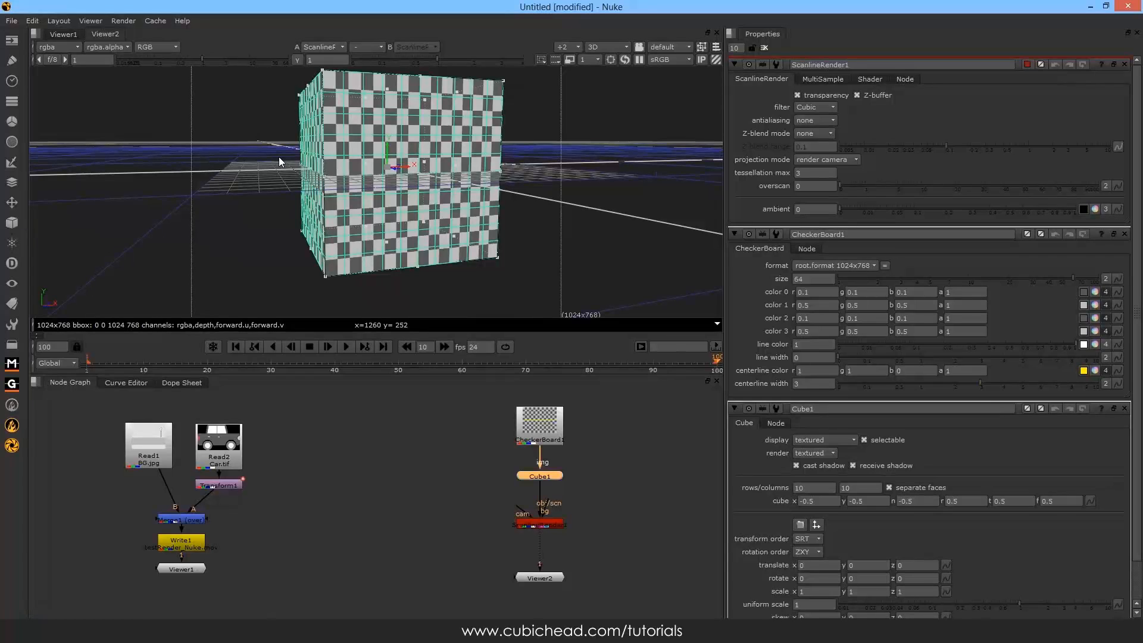
right_click_drag(279, 156, 310, 178, "alt")
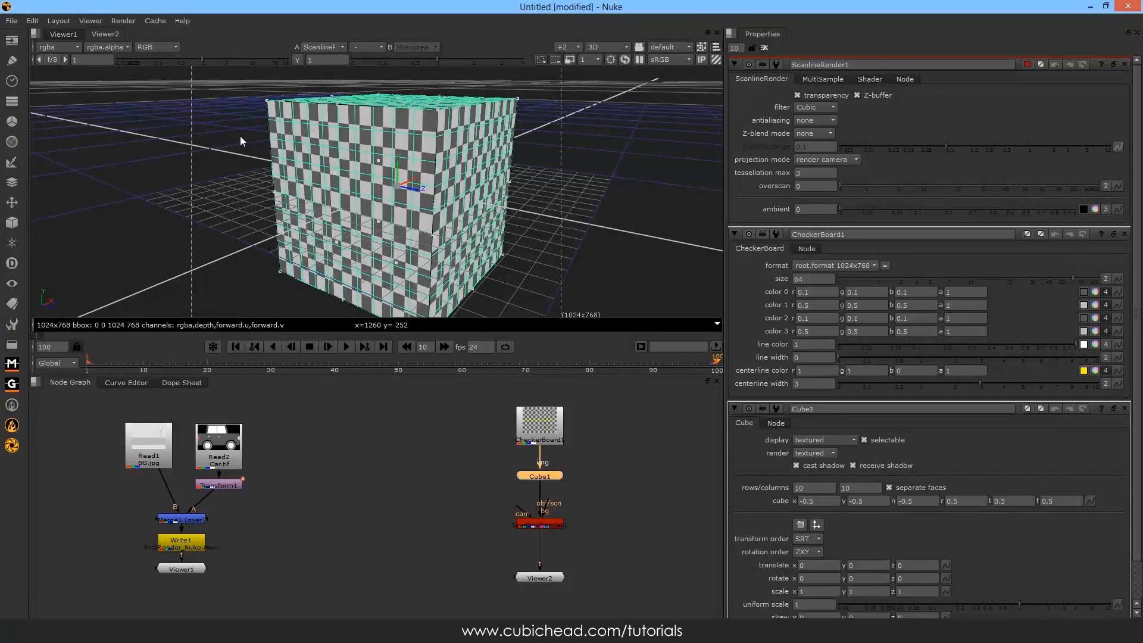
left_click(549, 529)
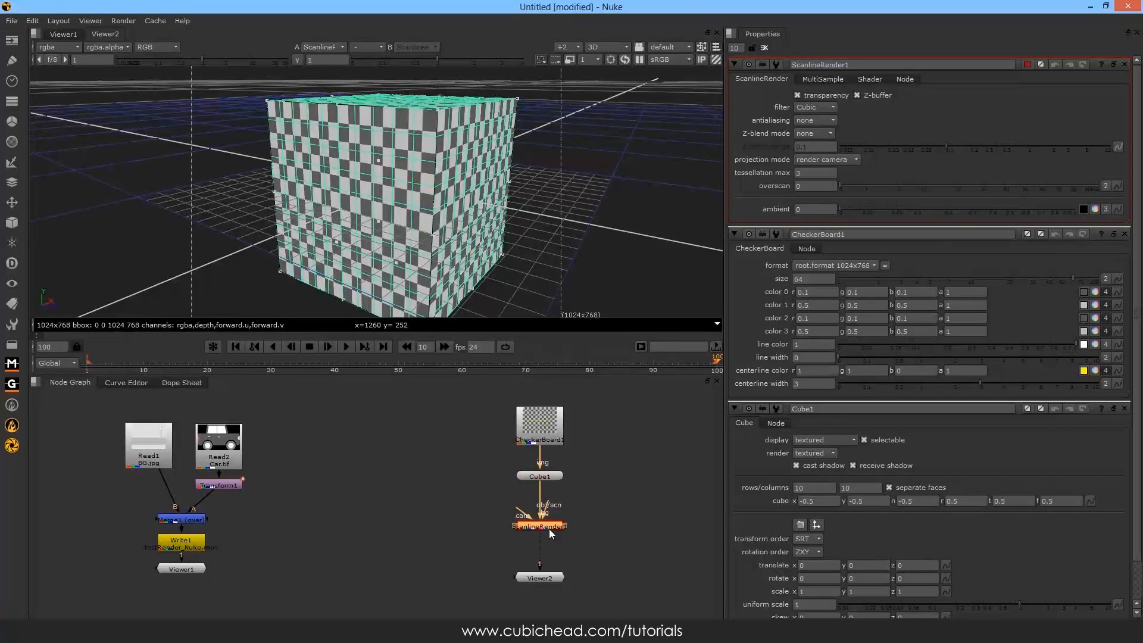
left_click_drag(519, 512, 453, 531)
left_click(12, 226)
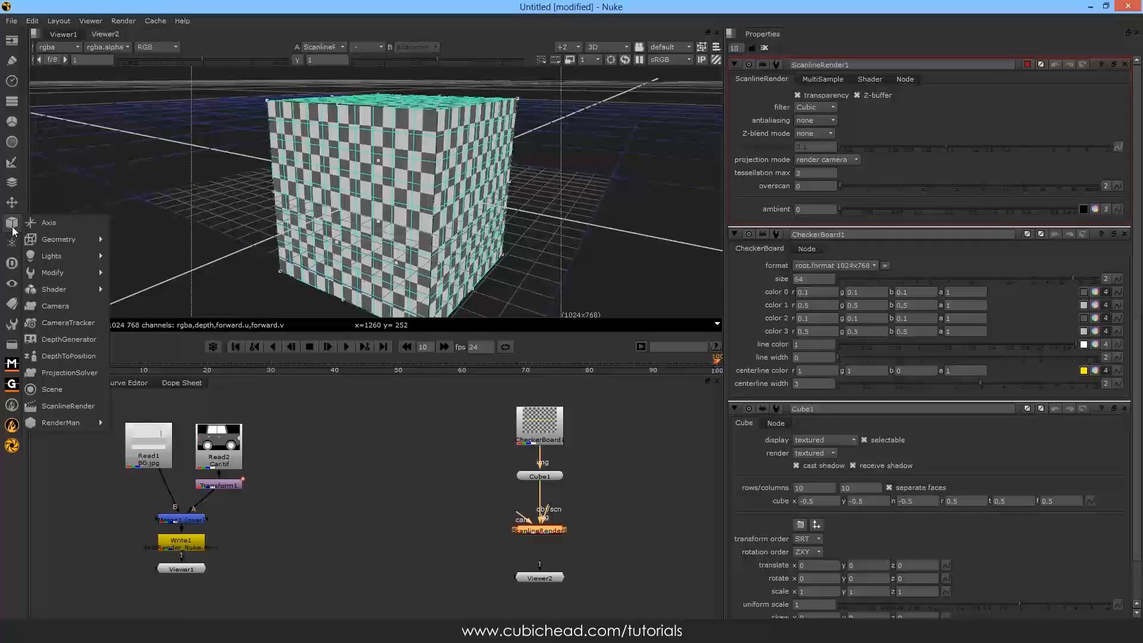
left_click(55, 306)
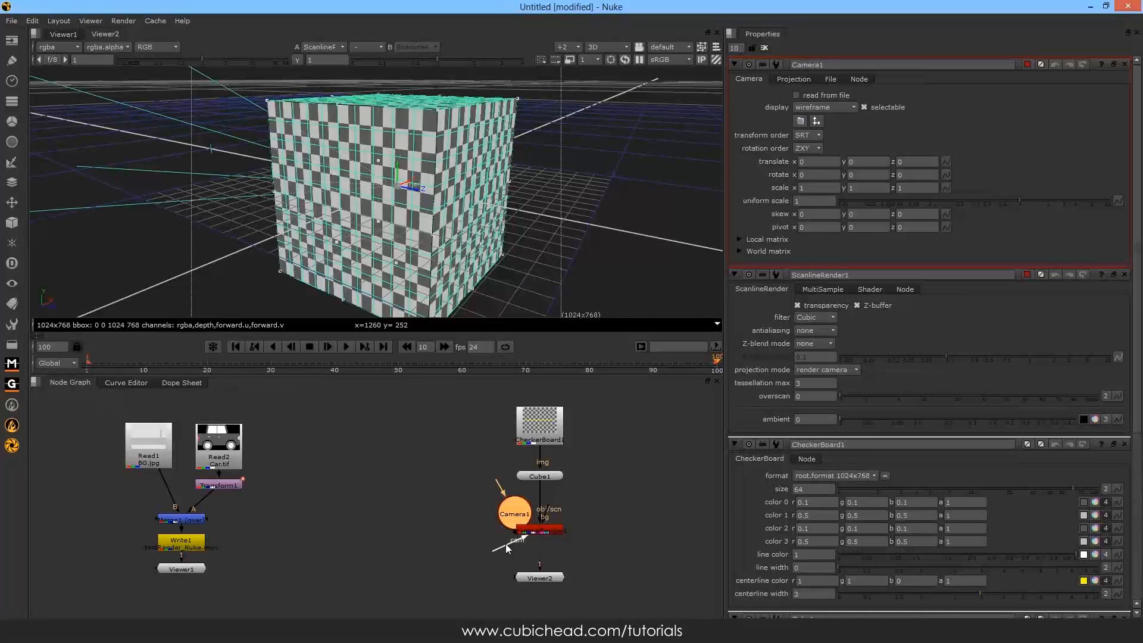
left_click_drag(503, 514, 440, 499)
left_click_drag(517, 513, 456, 537)
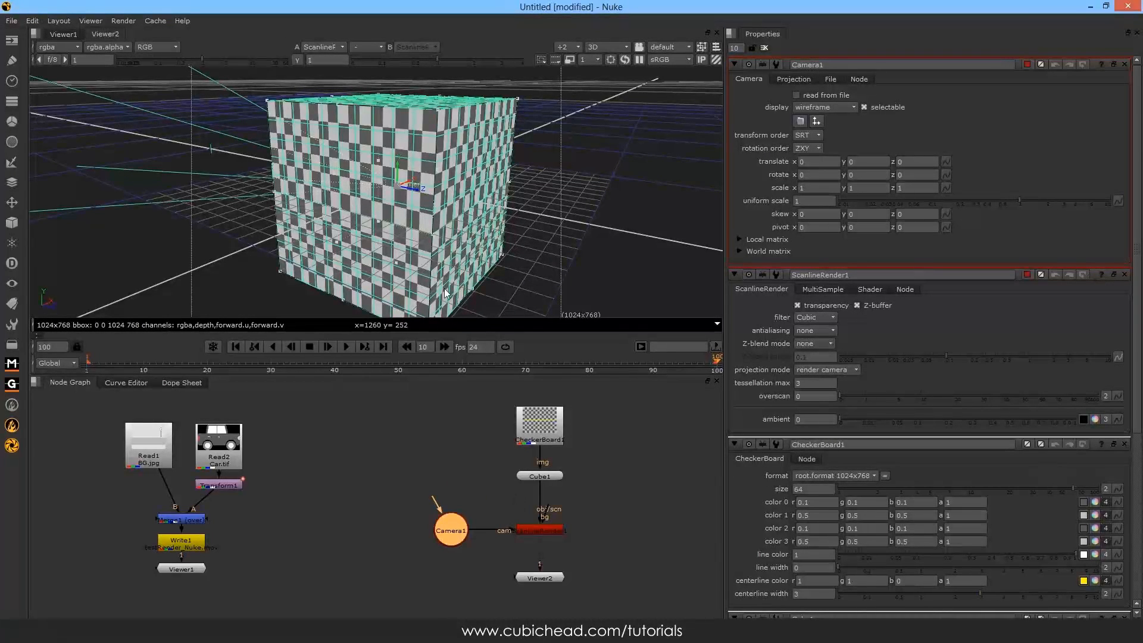
Move Camera1 out of the cube along Z and raise it to about Y 0.89, Z 0.8
left_click_drag(421, 195, 634, 244)
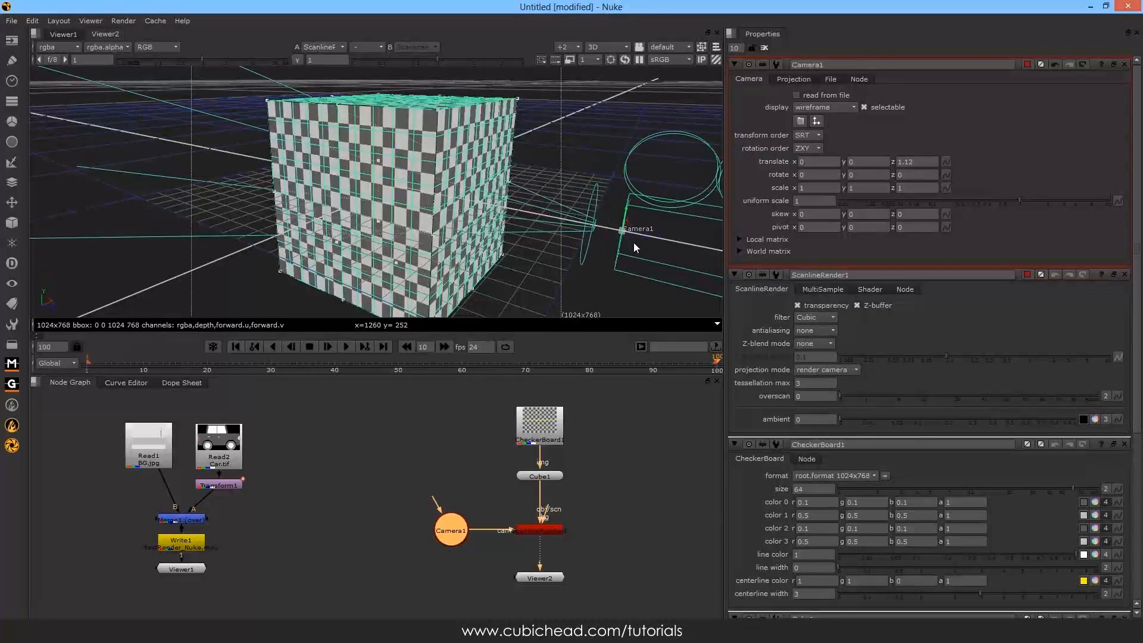
scroll(632, 243, "down", 4)
left_click_drag(521, 209, 513, 149)
scroll(616, 228, "down", 3)
middle_click_drag(513, 148, 466, 201)
left_click_drag(467, 202, 564, 164, "ctrl")
middle_click_drag(563, 164, 483, 238, "alt")
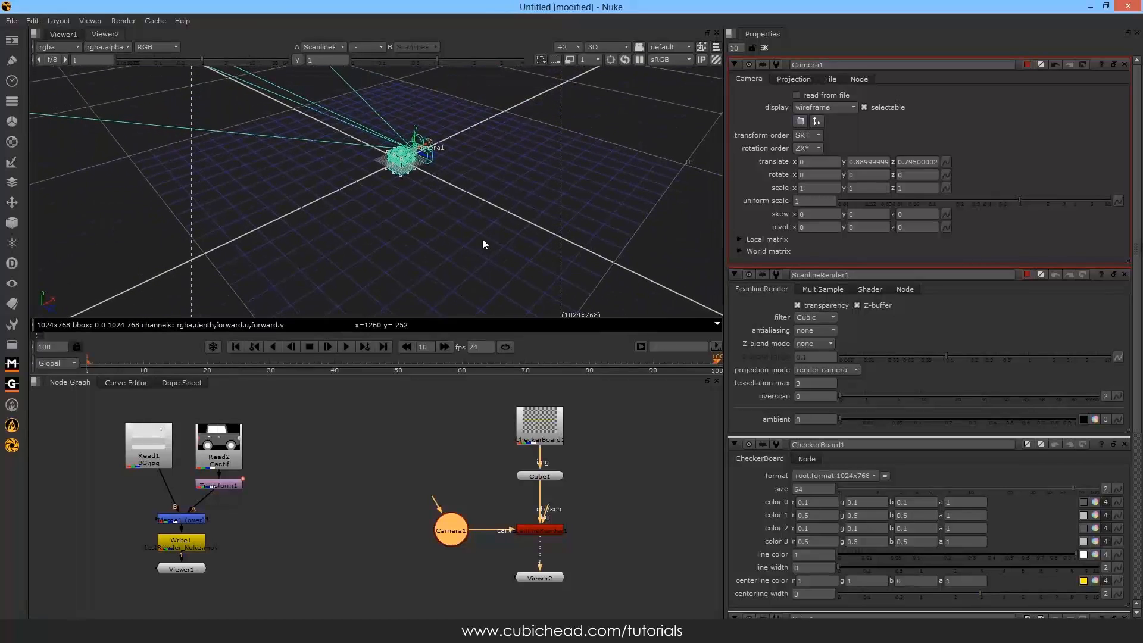
Raise Camera1 above the cube and aim it downward, at about X 0.52, Y 2.96, Z 0.16 with X rotation about -63.8
middle_click_drag(432, 175, 498, 217)
left_click_drag(485, 212, 483, 106)
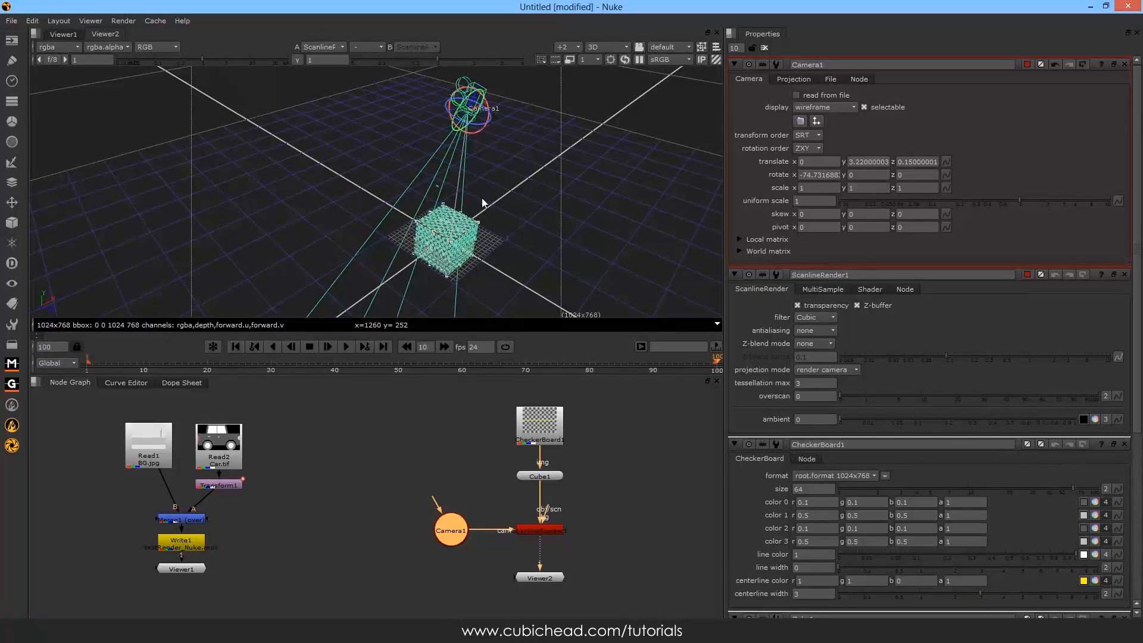
left_click_drag(485, 105, 484, 105, "ctrl")
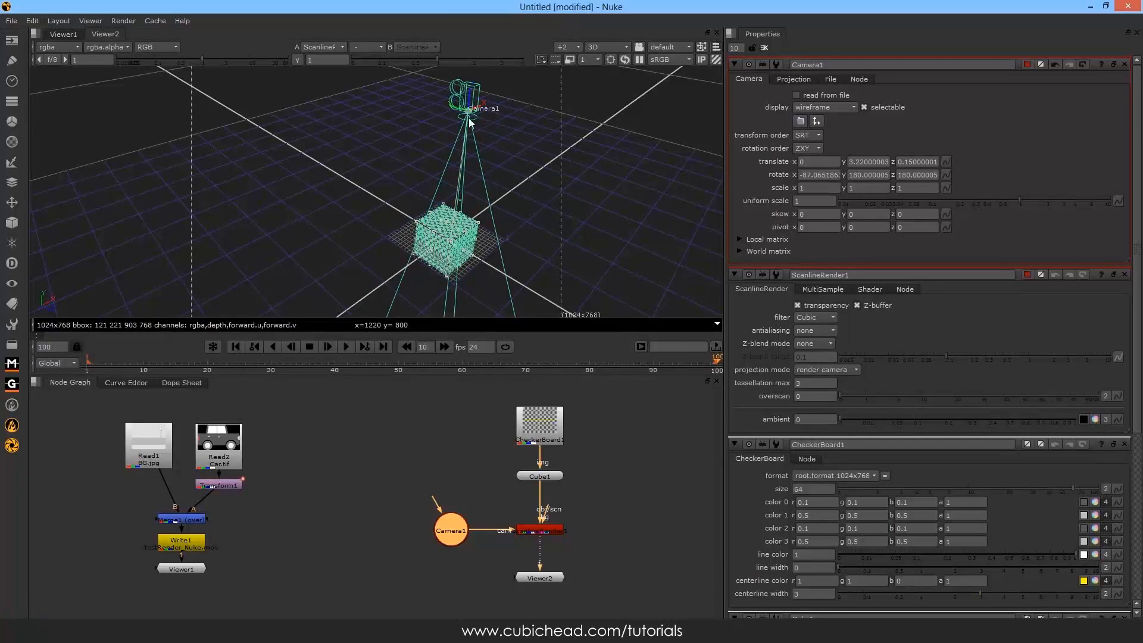
left_click_drag(483, 103, 631, 74, "ctrl")
Move Camera1 to about X 1.06, Y 2.70, Z 0.18 and check the framing between 3D and 2D views, ending in 2D
key("Tab")
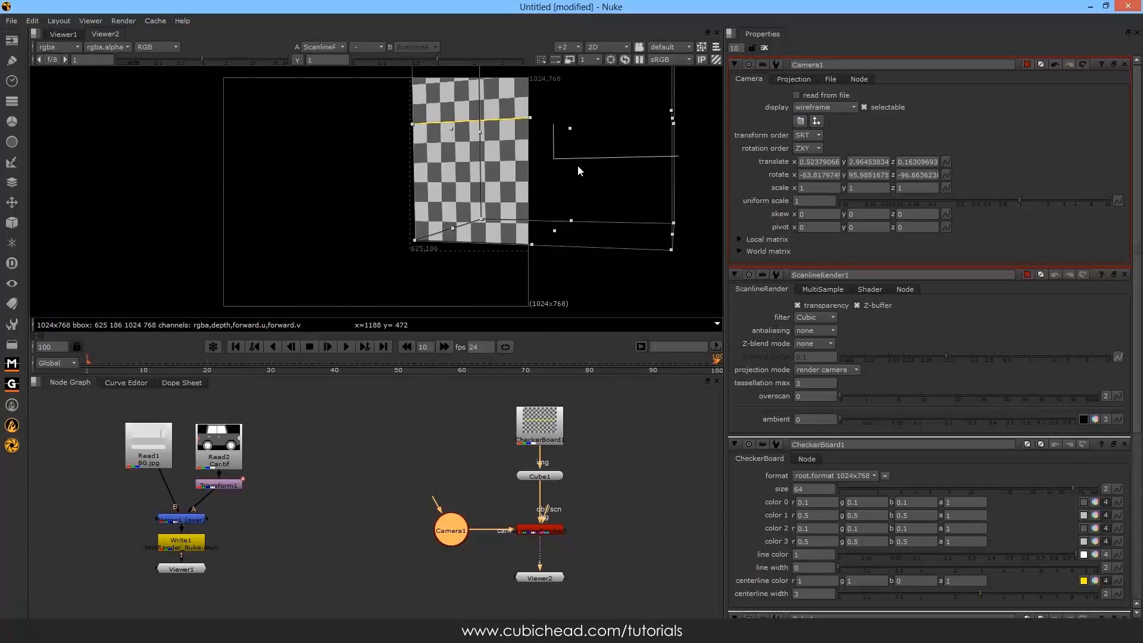
left_click_drag(545, 178, 516, 165, "ctrl")
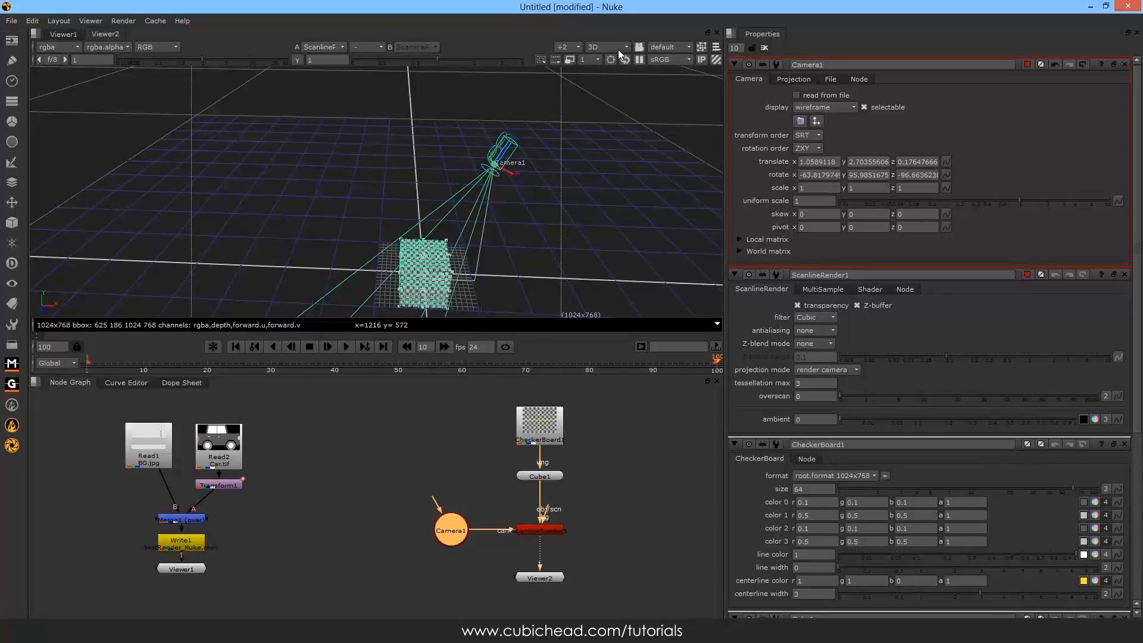
key("Tab")
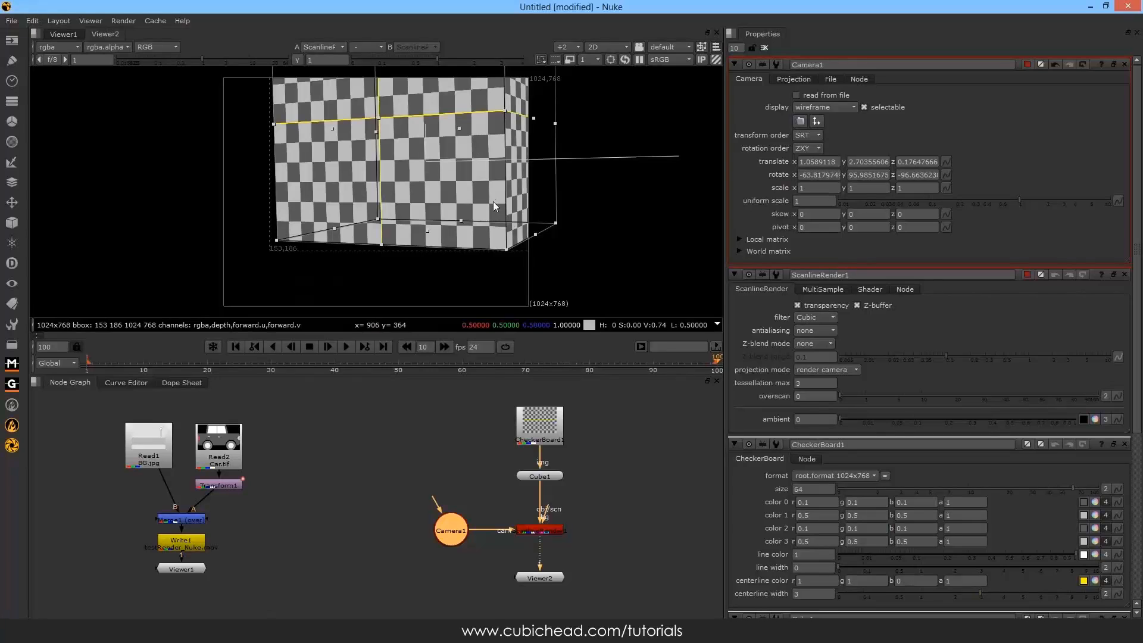
key("Tab")
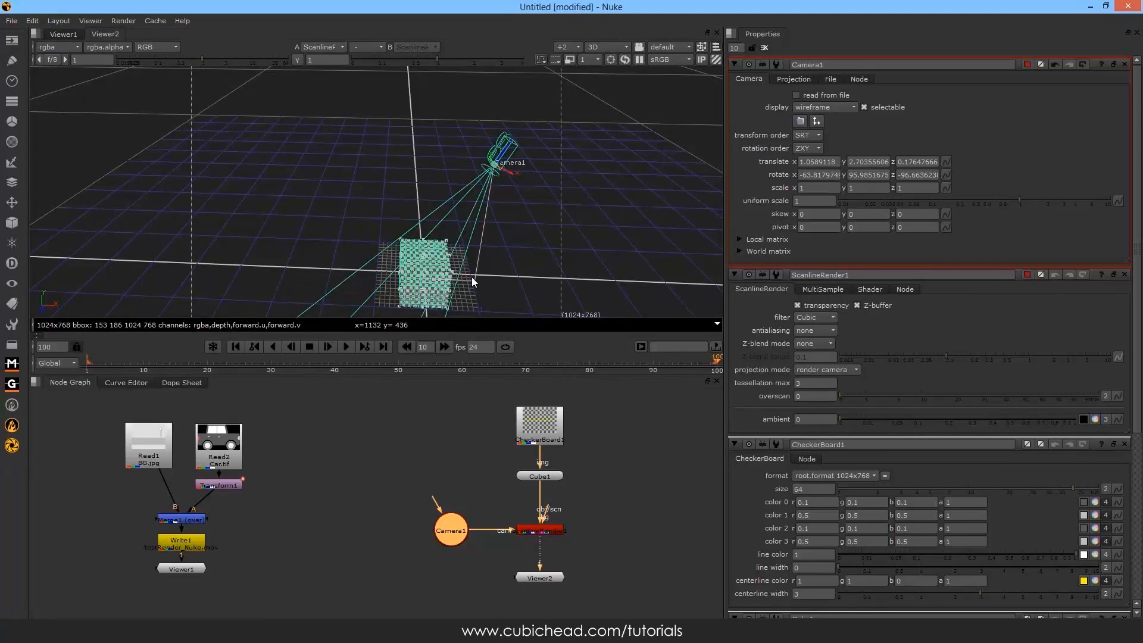
key("Tab")
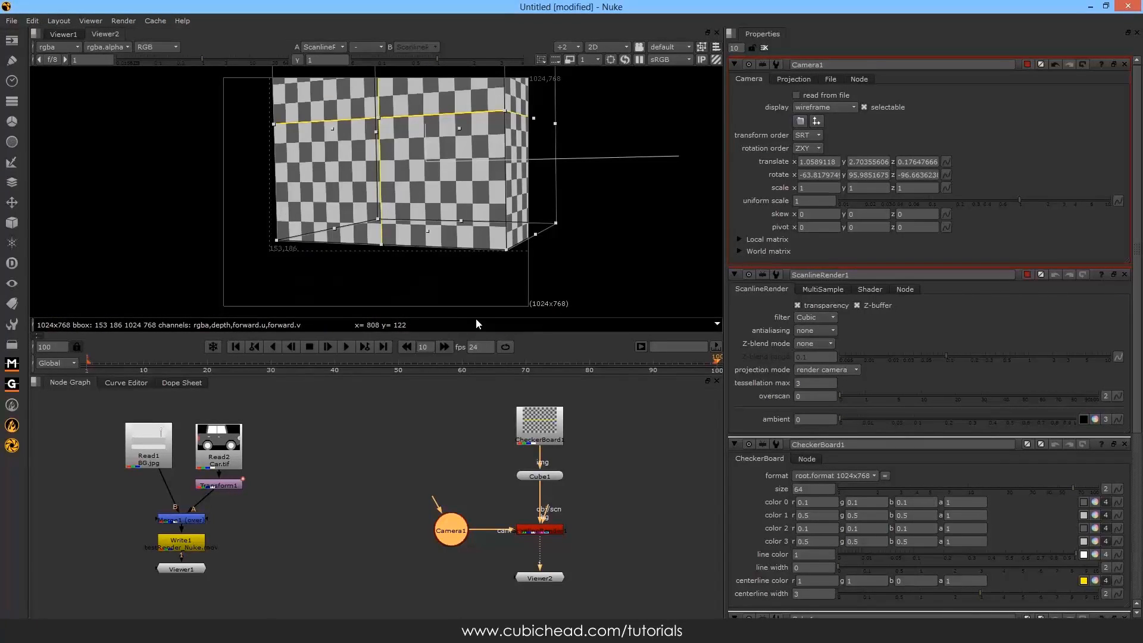
Close all open node properties and reopen only those of Camera1
left_click(592, 528)
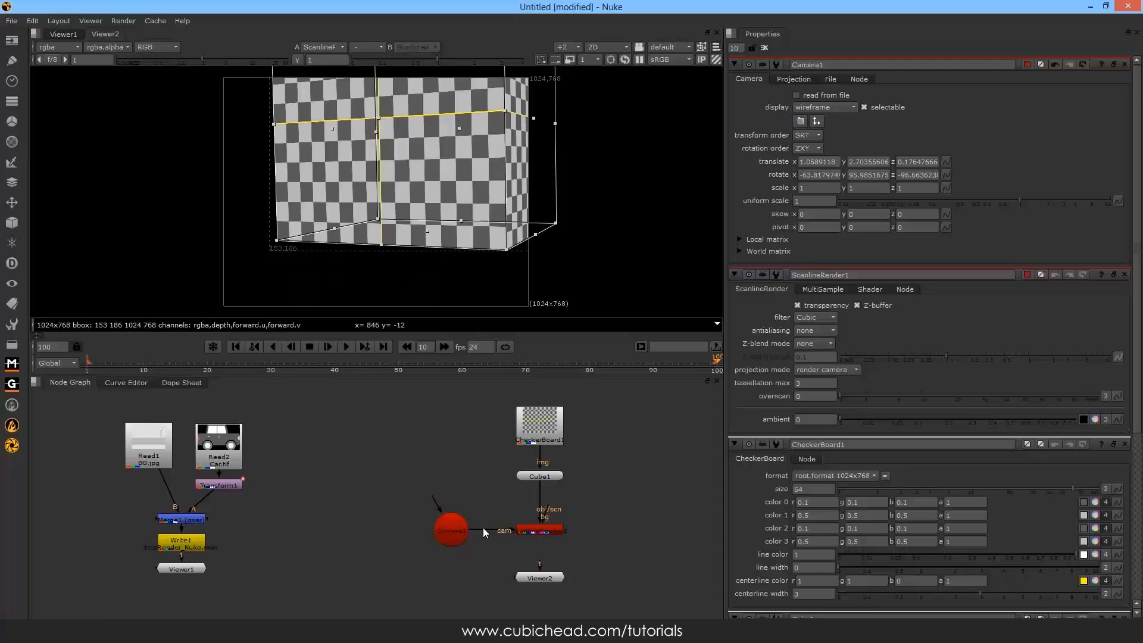
left_click(451, 530)
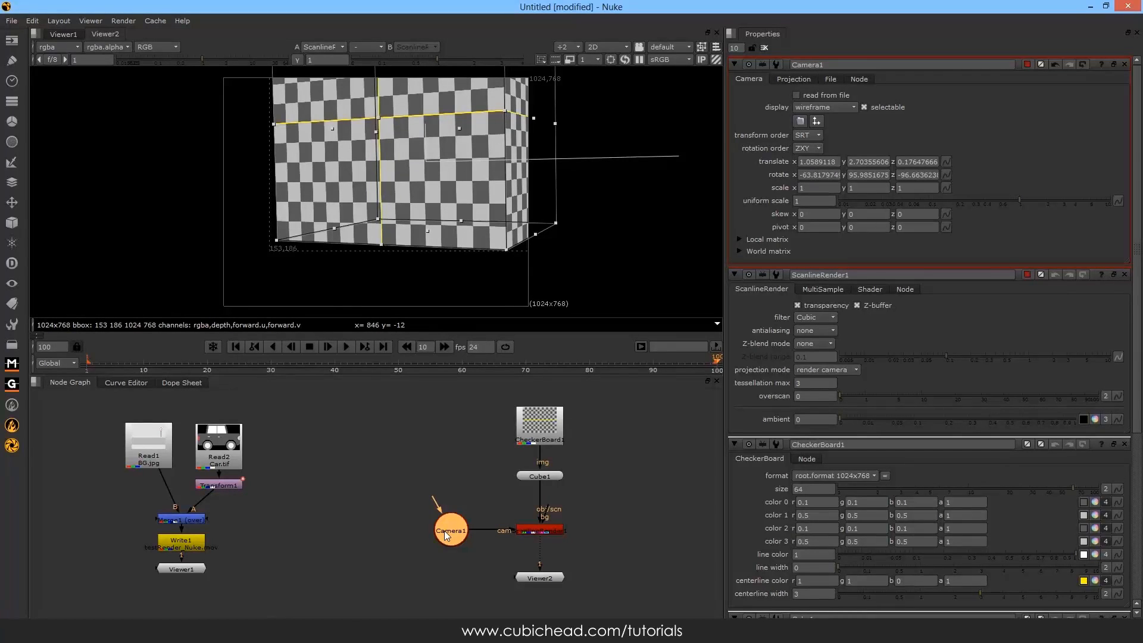
left_click(805, 162)
left_click(765, 47)
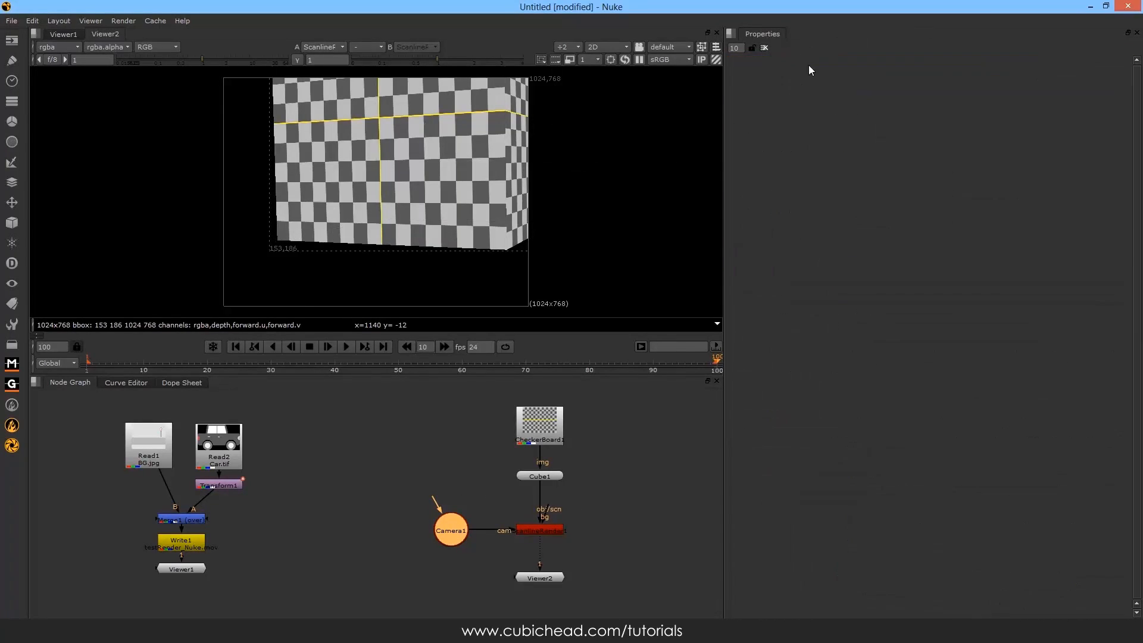
double_click(452, 532)
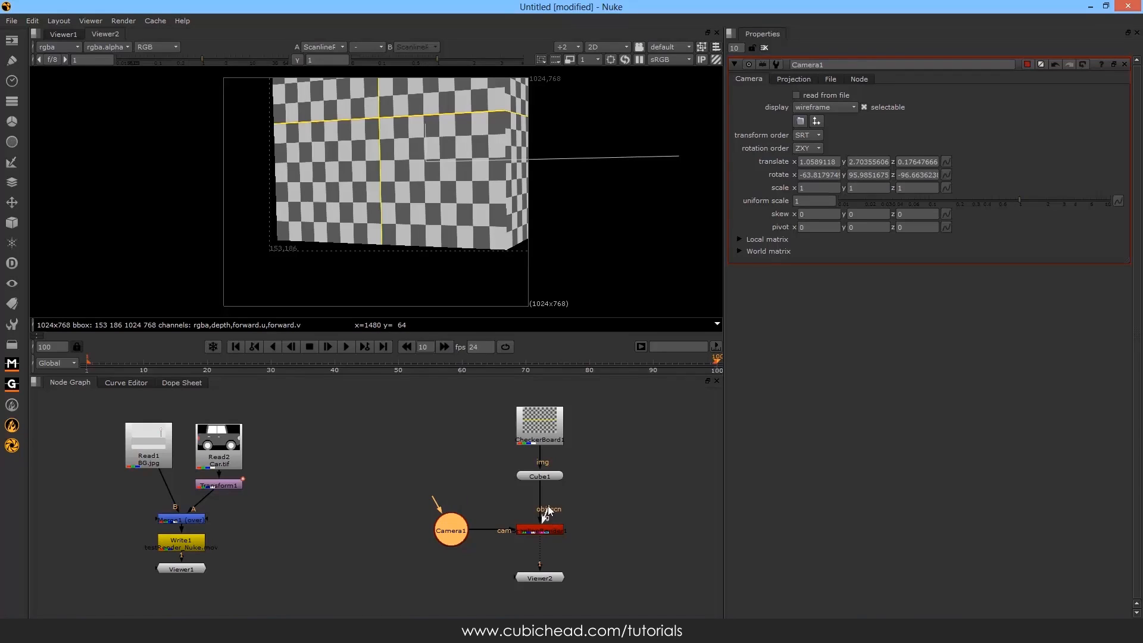
Connect the ScanlineRender's bg input to the BG.jpg Read node, and rearrange both Read nodes and Camera1 to untangle the graph
left_click_drag(501, 498, 313, 451)
left_click_drag(171, 422, 145, 458)
left_click_drag(311, 459, 276, 457)
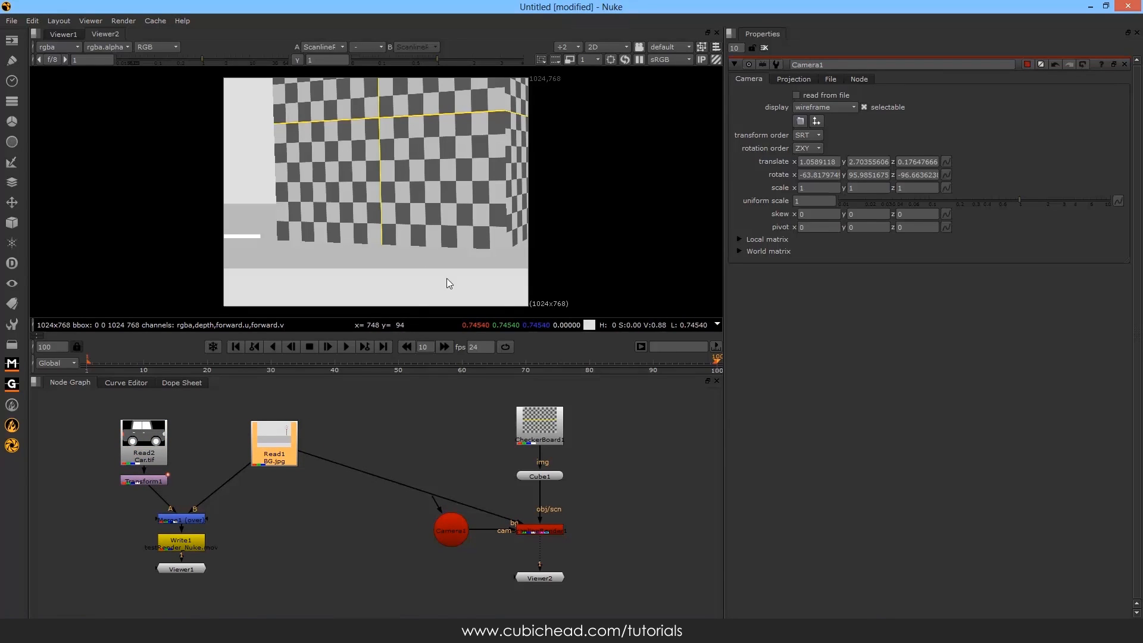
left_click(450, 534)
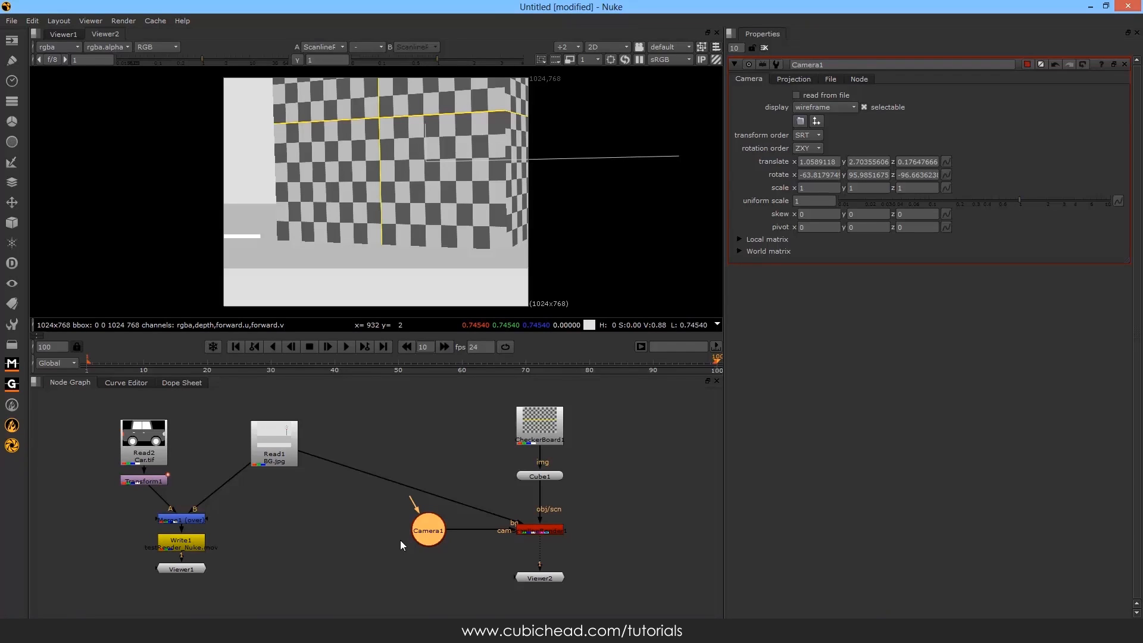
left_click(378, 542)
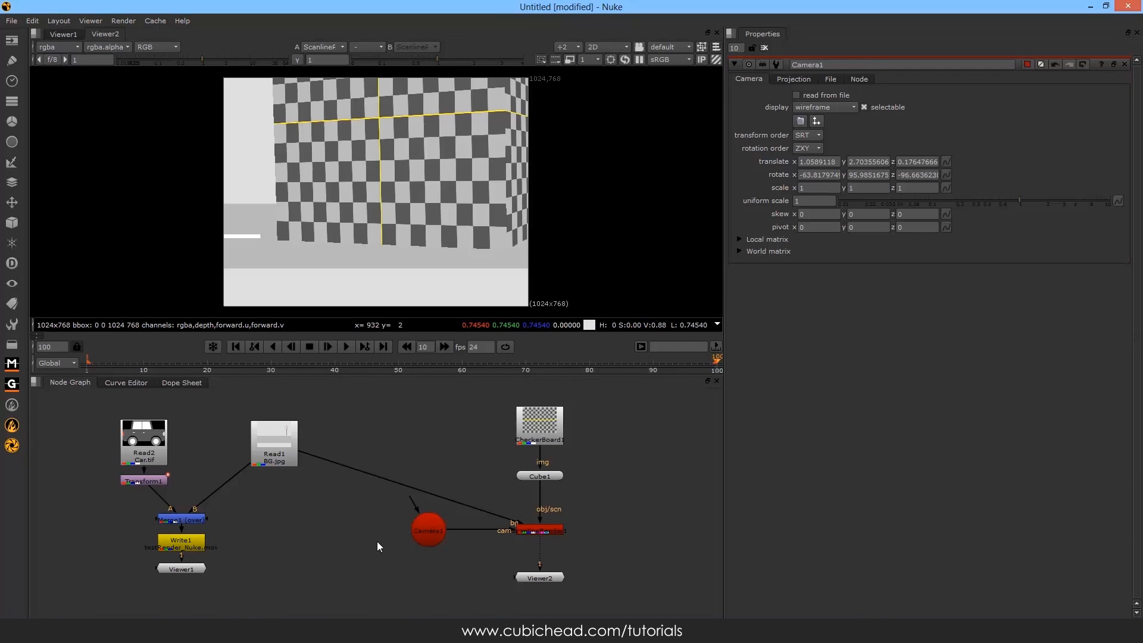